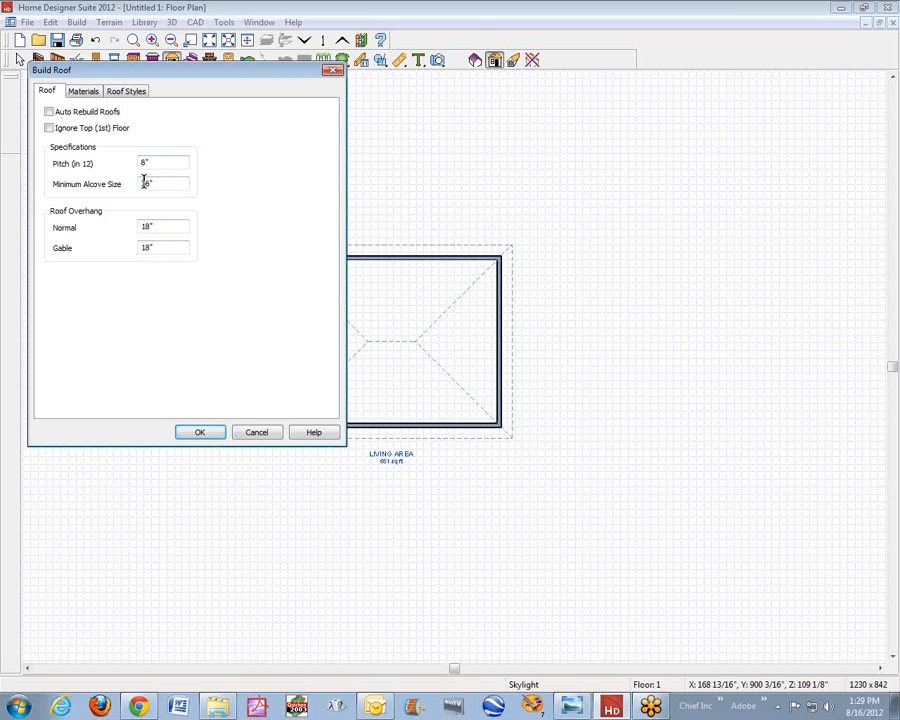
- Rebuild the roof with a pitch of 1/4 in 12 and 4" overhangs for both the normal and gable sides
drag(163, 163, 54, 130)
key(Tab)
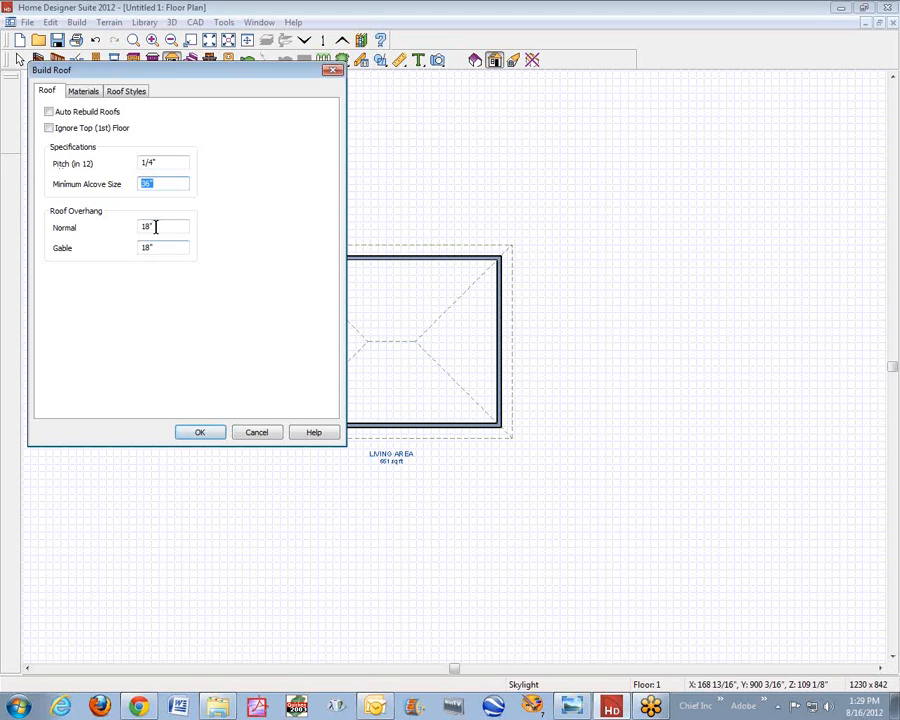
key(Tab)
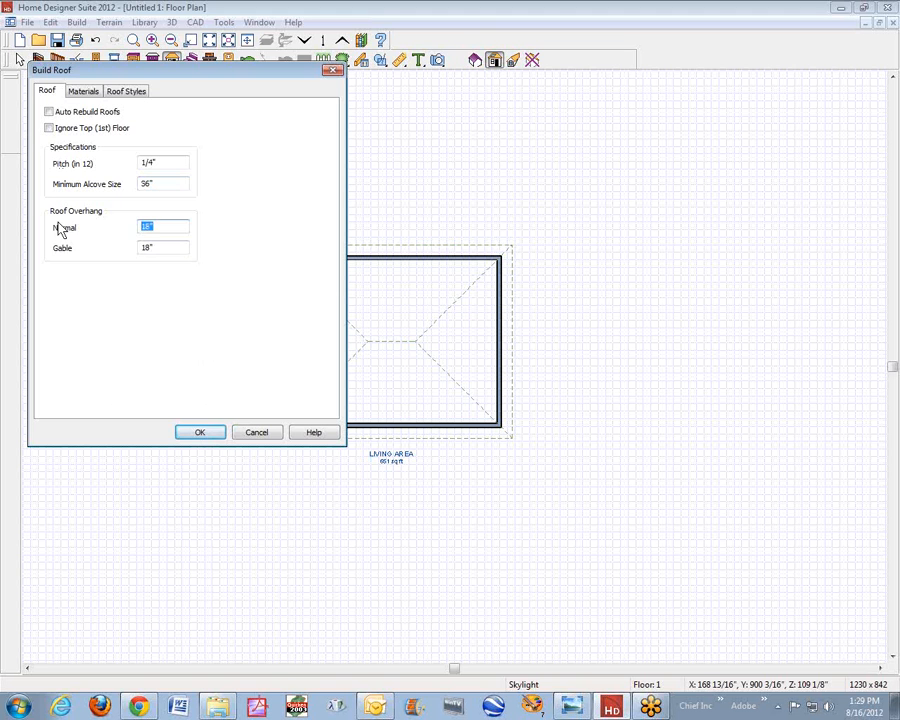
text(4)
key(Tab)
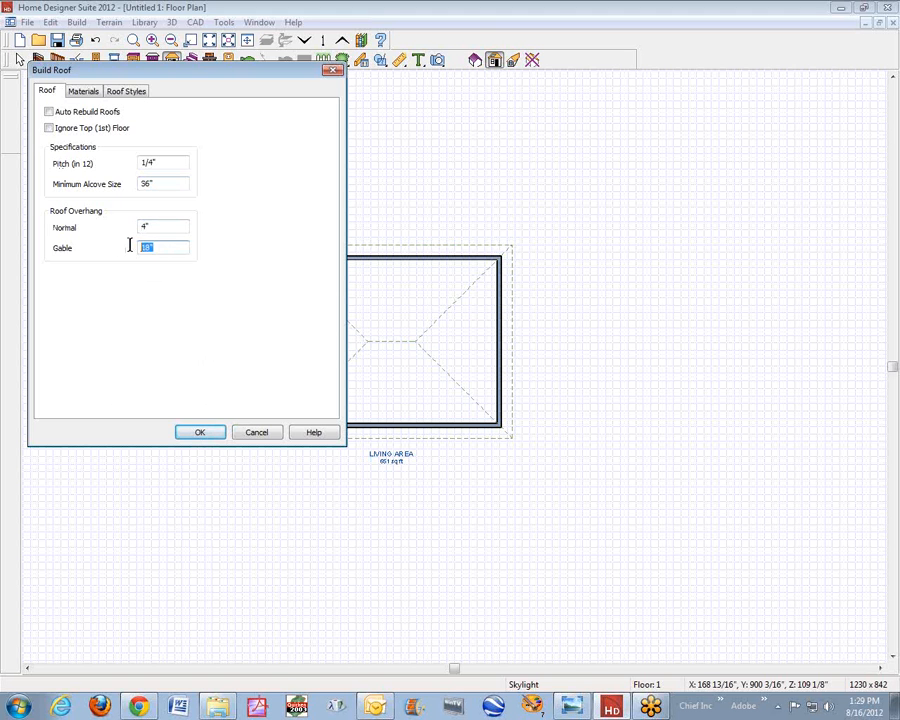
text(4)
click(196, 434)
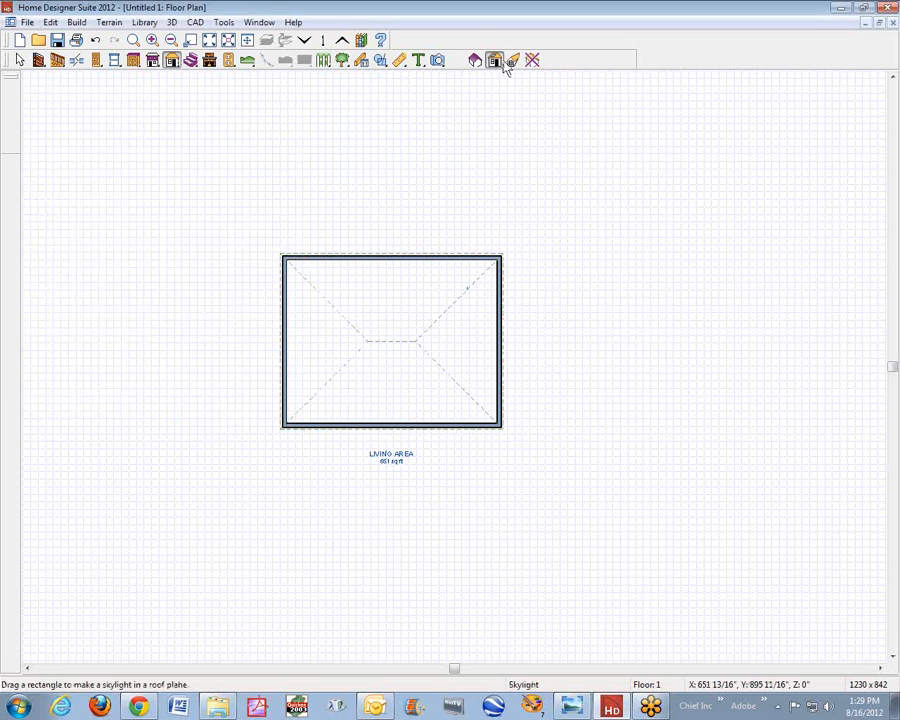
- Create a full overview of the building, orbit to see its roof, and tile the view vertically beside the floor plan
click(437, 61)
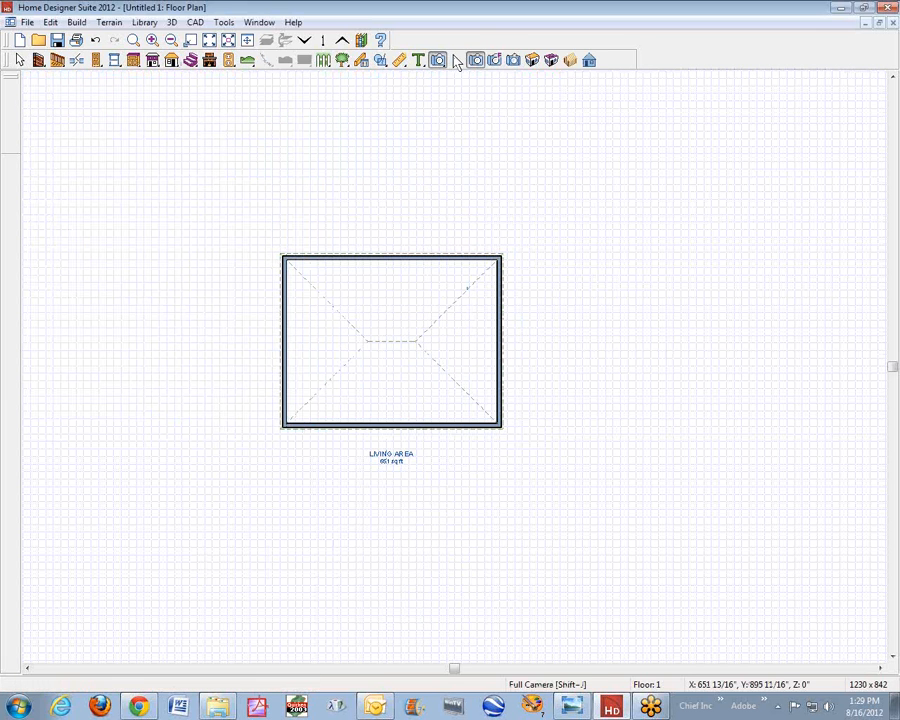
click(532, 61)
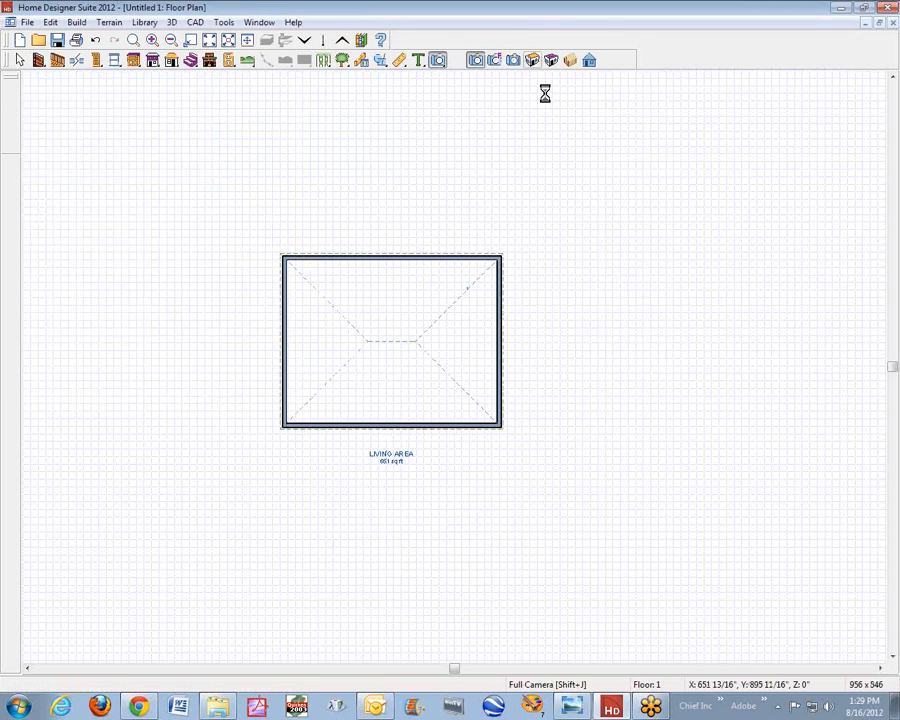
drag(658, 338, 558, 271)
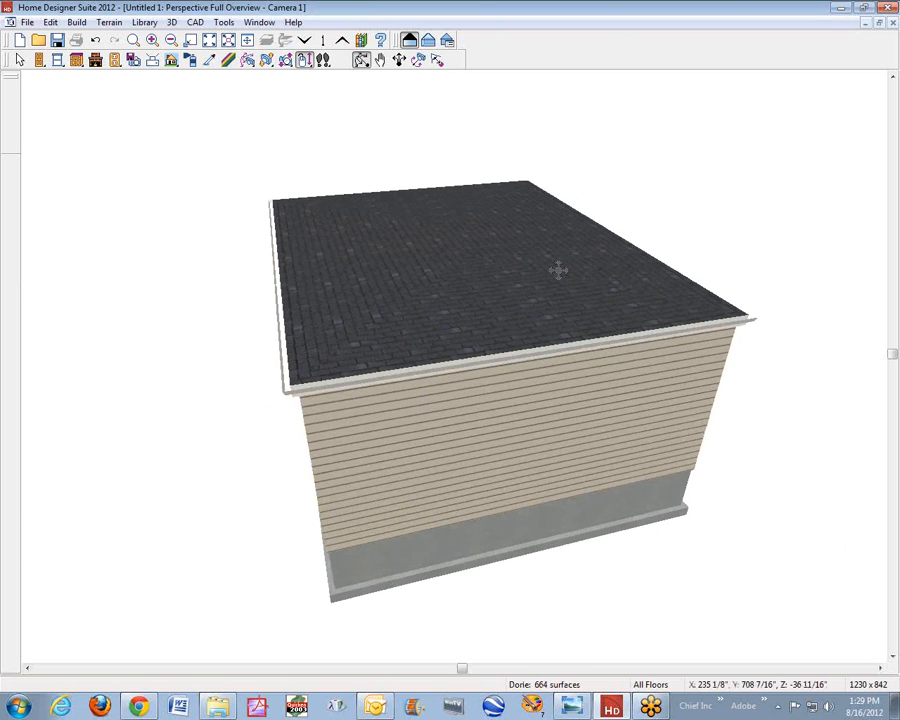
key(shift+F4)
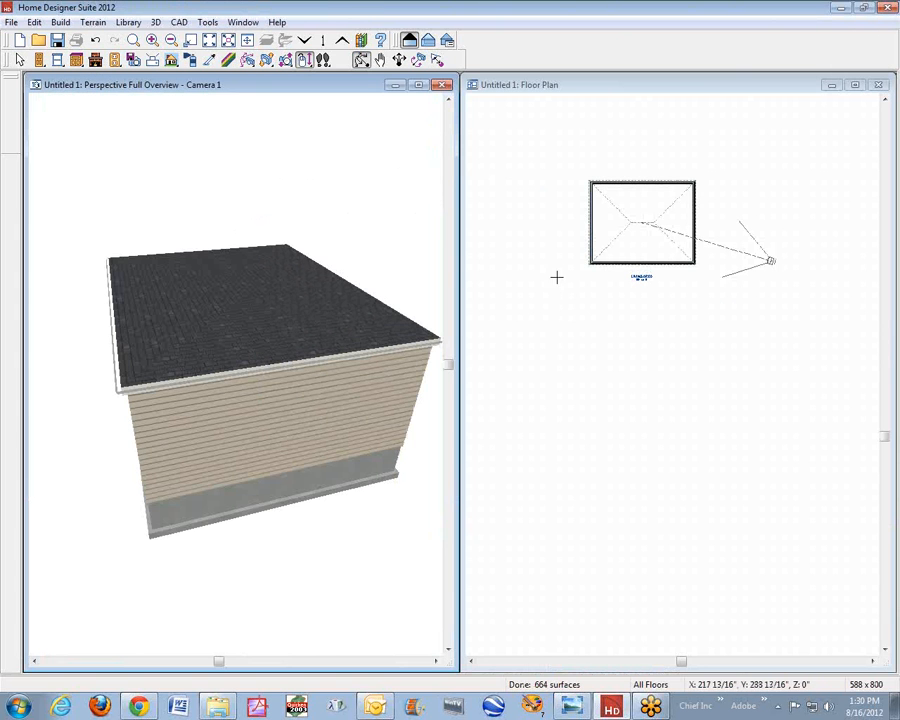
click(695, 88)
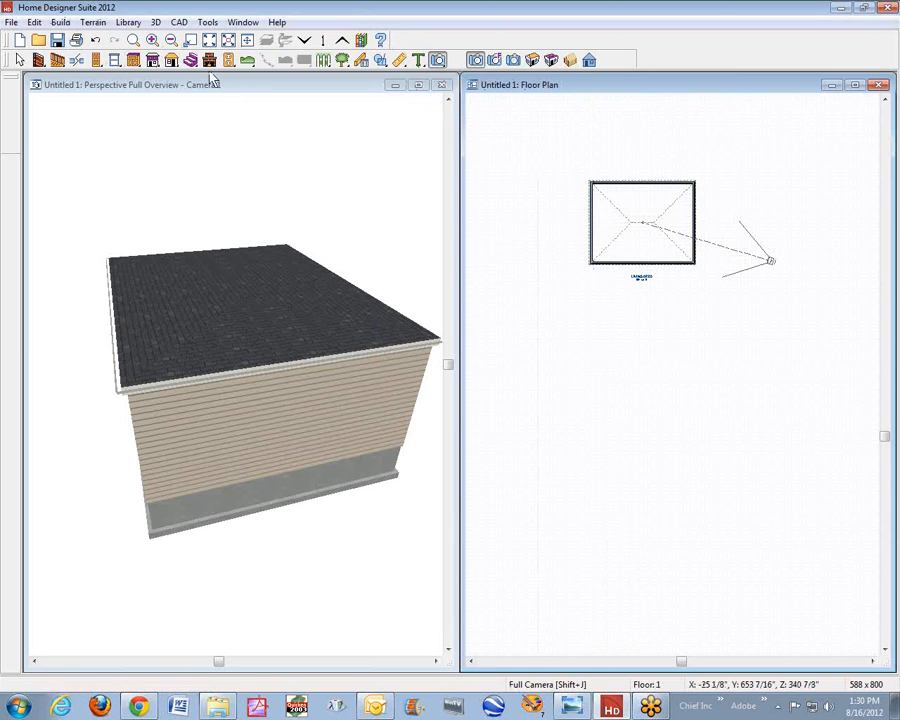
click(241, 24)
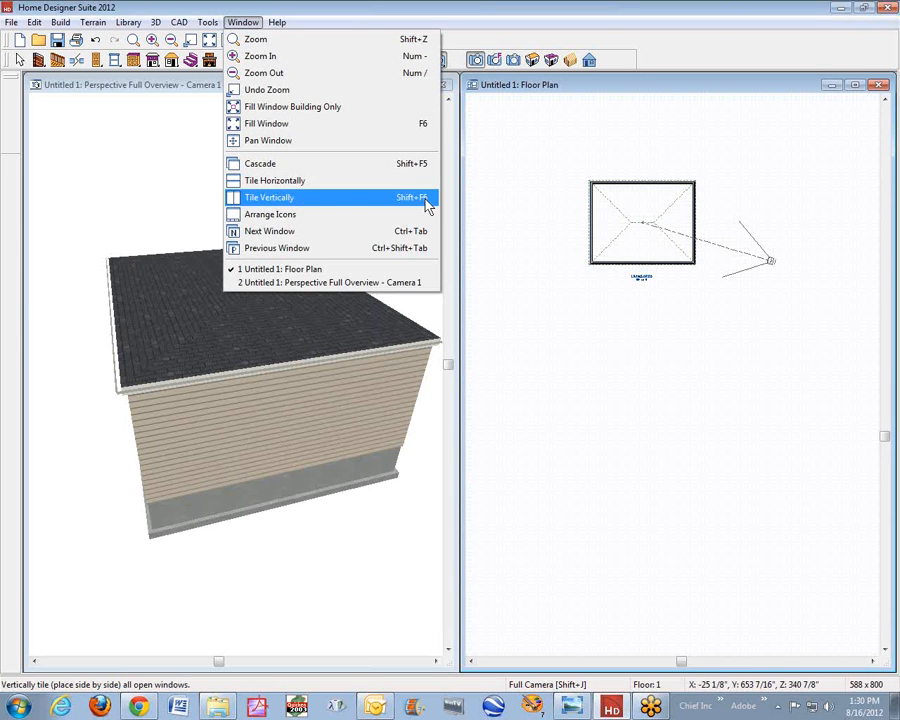
click(625, 17)
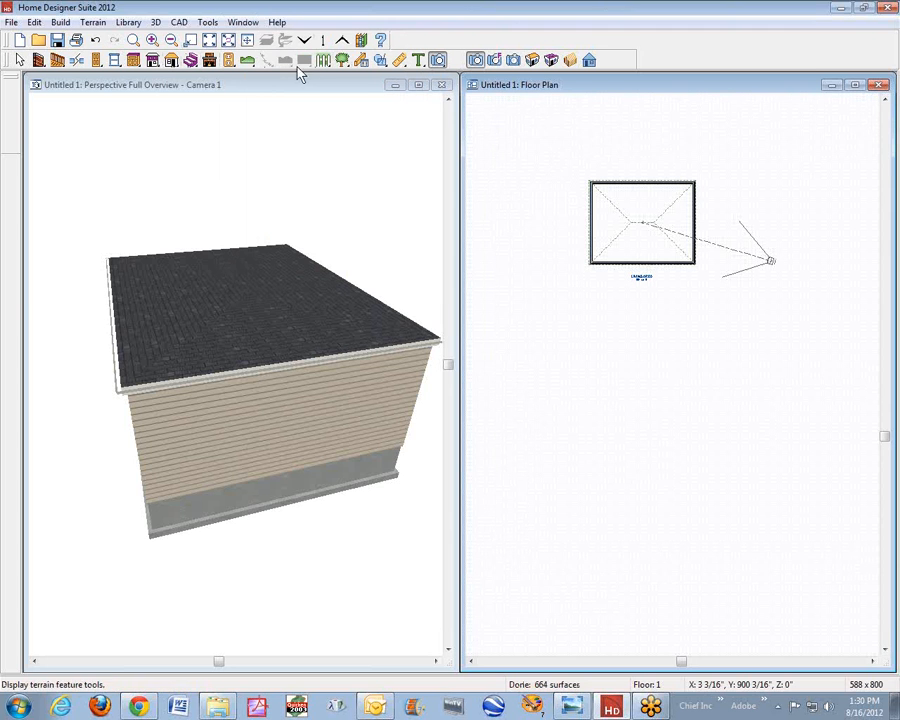
- Change the roof surface material to Asphalt-01 from the Roadways Asphalt materials and rebuild the roof
click(172, 61)
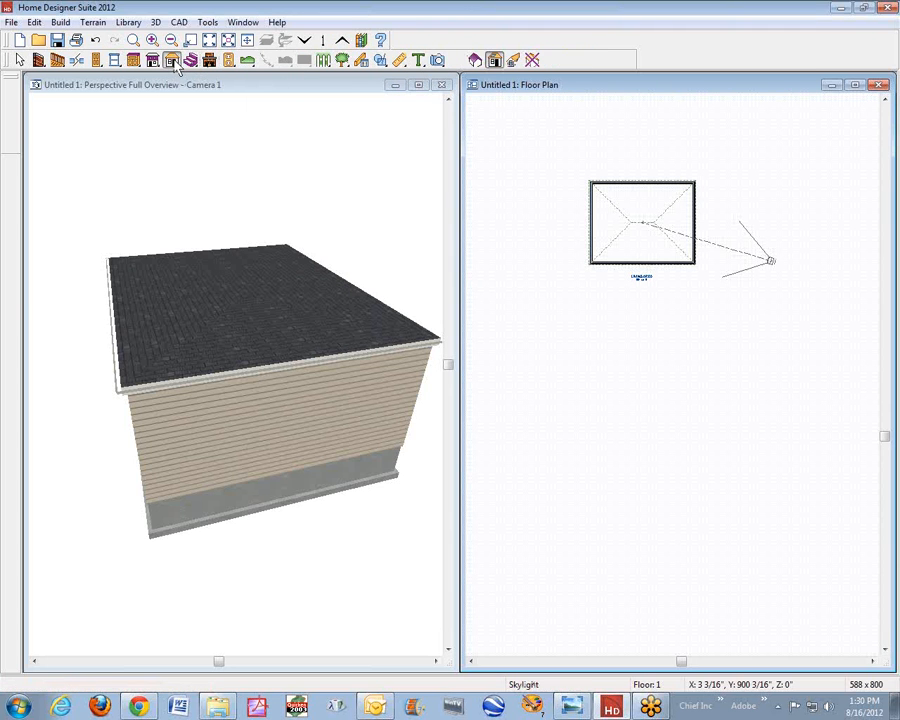
click(475, 61)
click(527, 114)
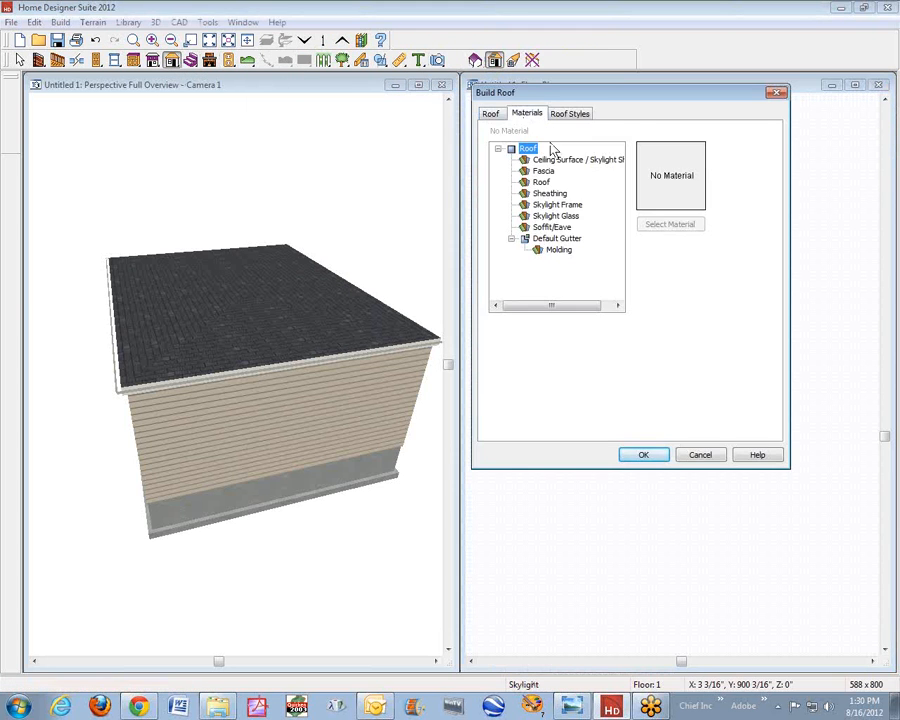
click(542, 183)
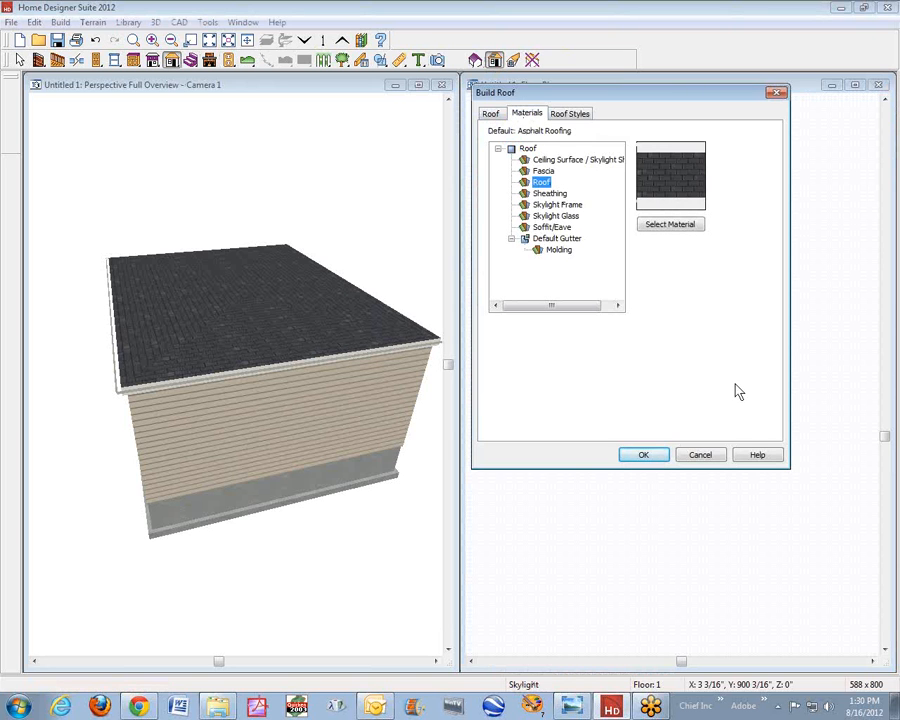
click(684, 225)
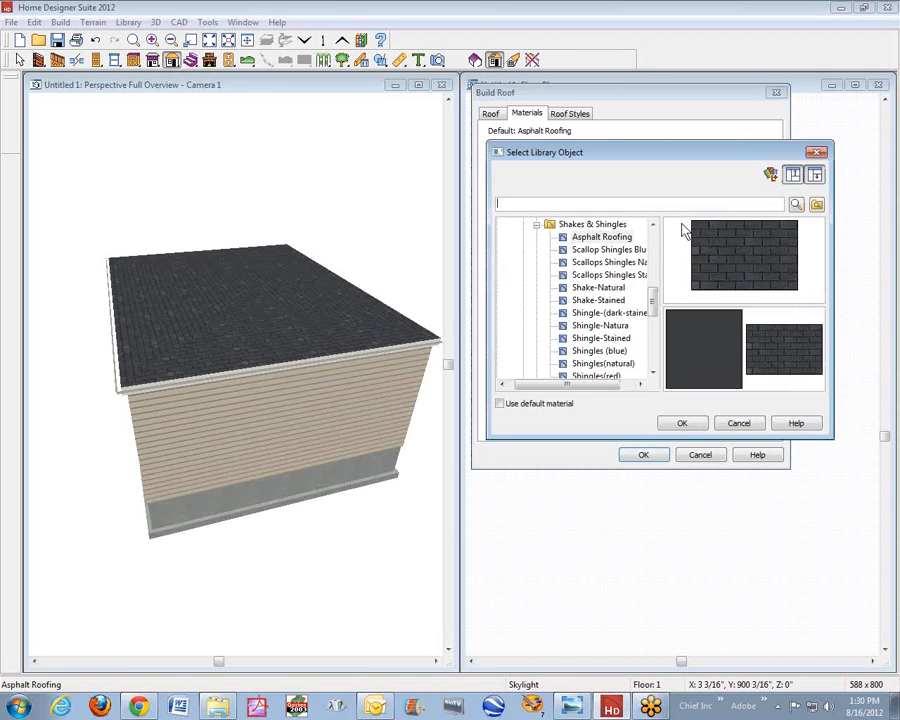
click(536, 225)
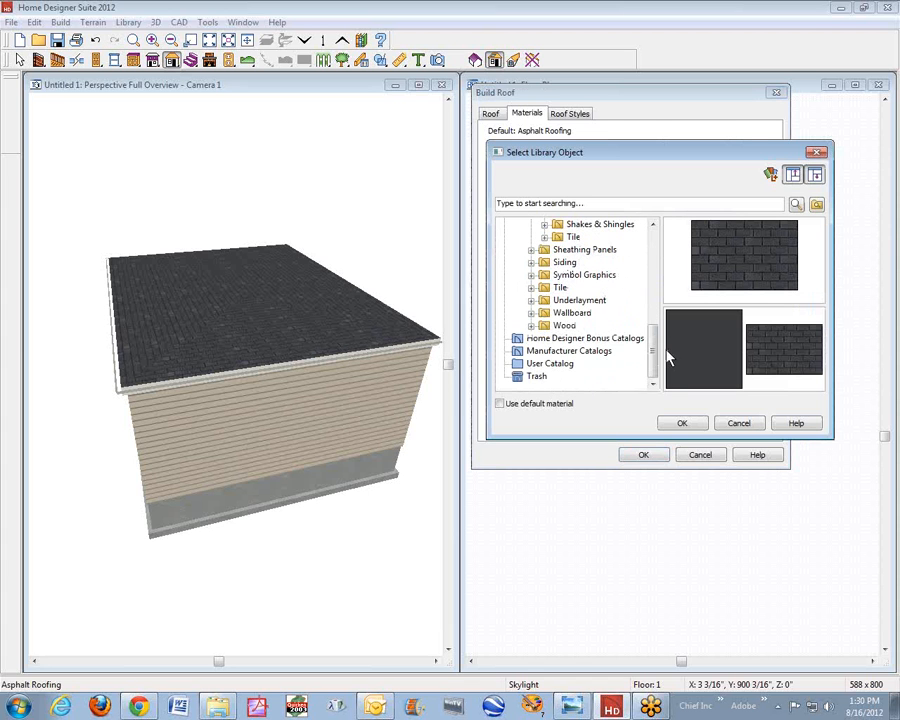
drag(651, 355, 655, 315)
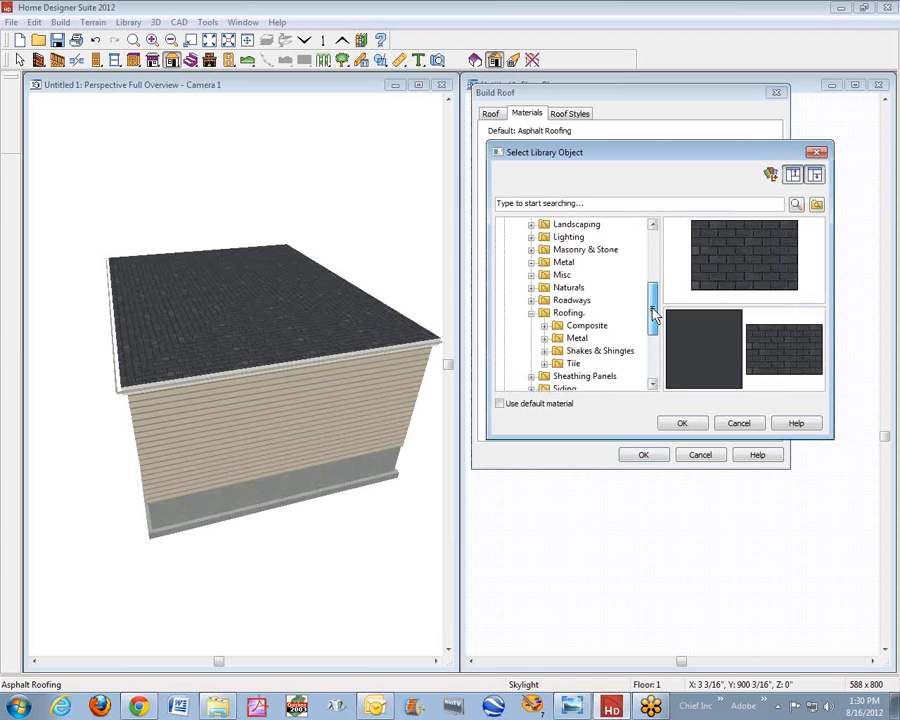
click(531, 313)
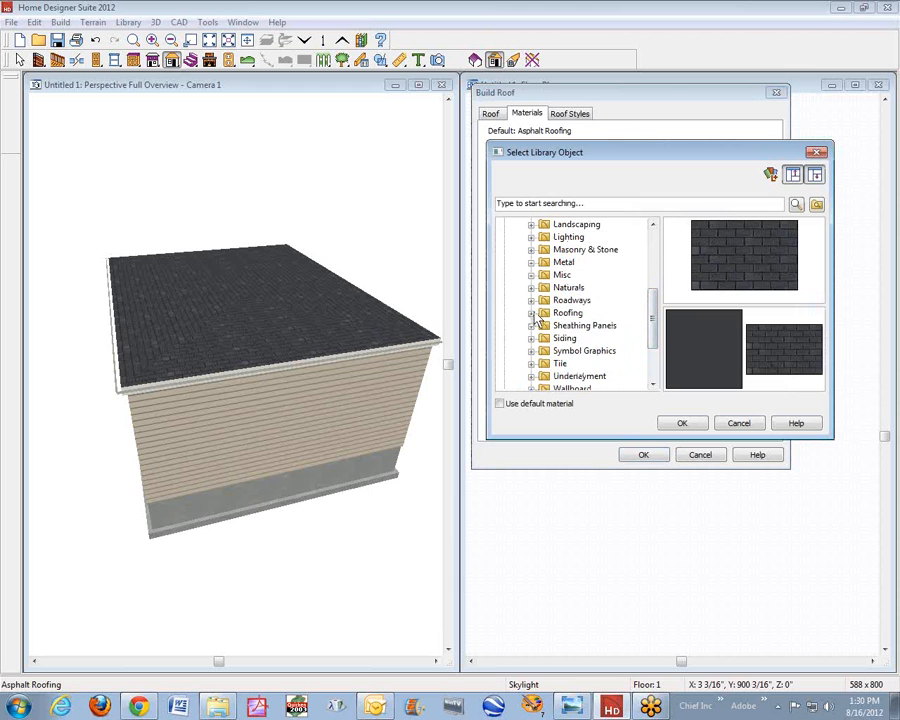
click(531, 300)
click(565, 314)
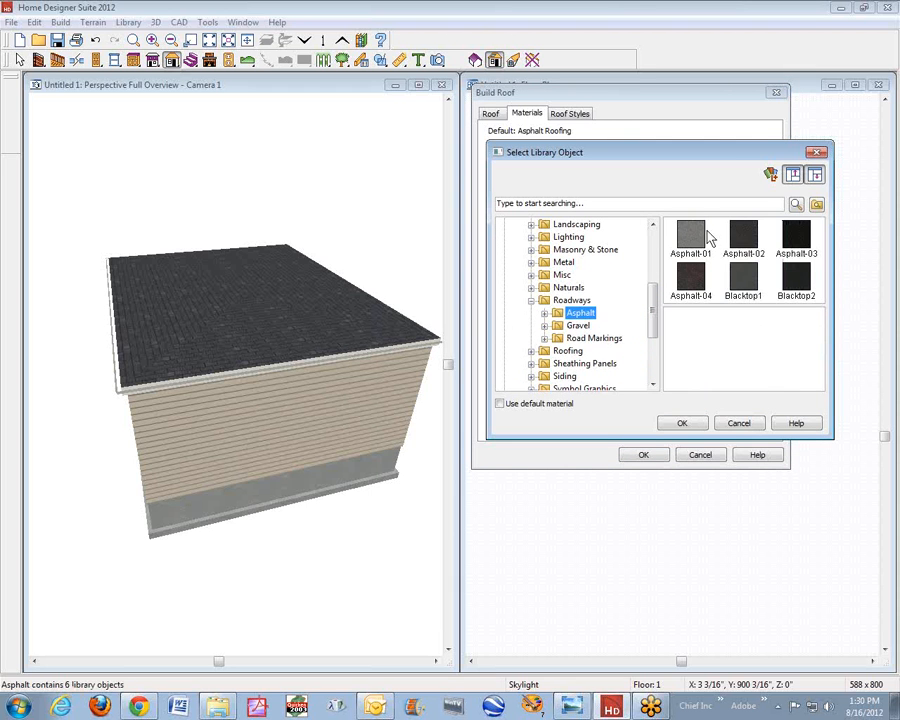
click(697, 237)
click(681, 423)
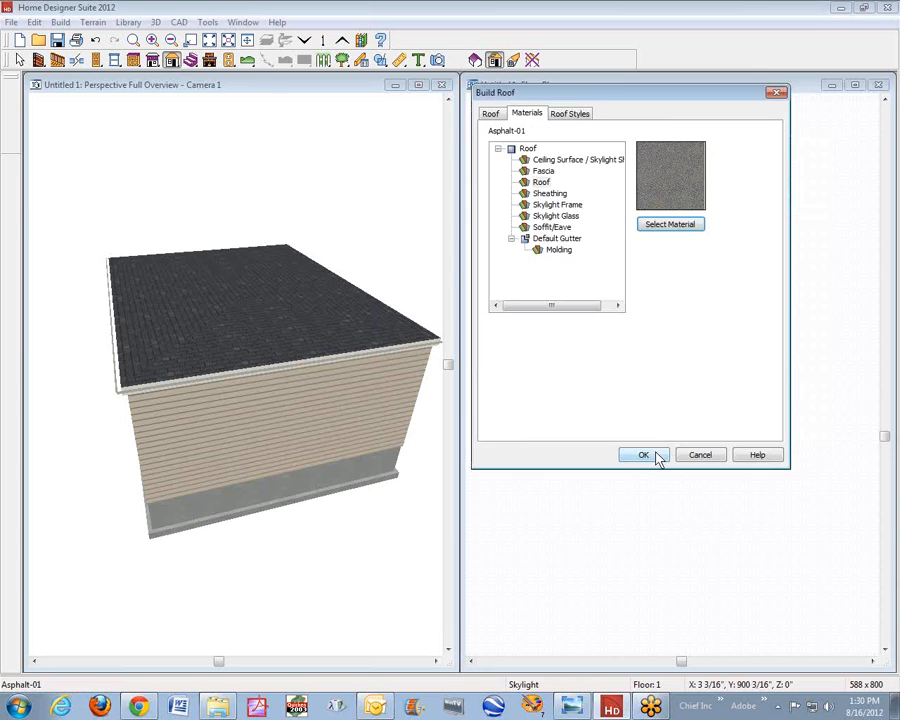
click(656, 456)
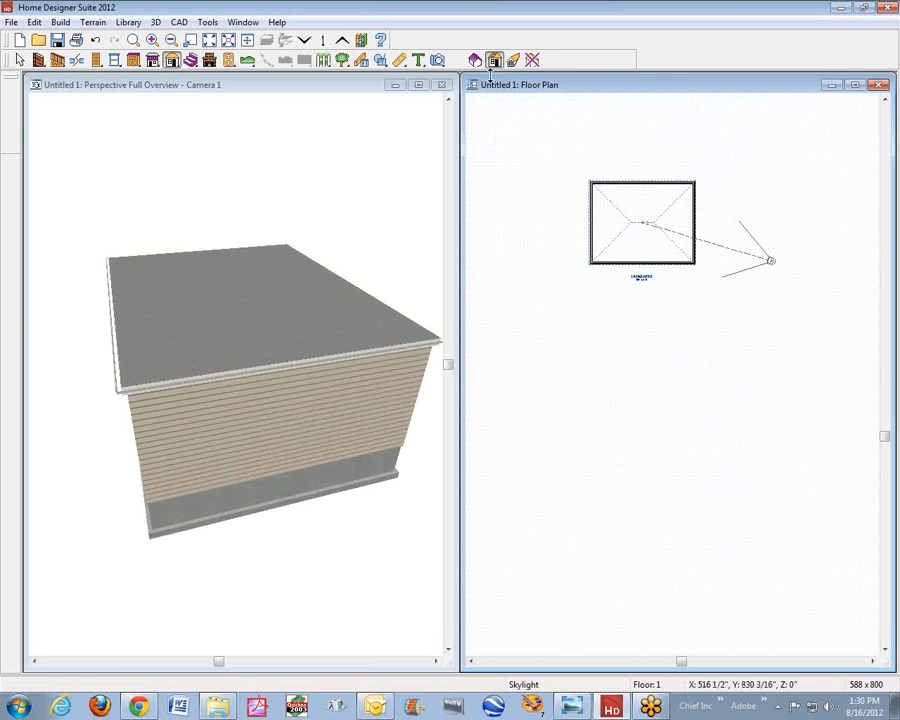
- Turn off Roof Over This Room for the first-floor room and rebuild the roof with its existing settings
click(133, 40)
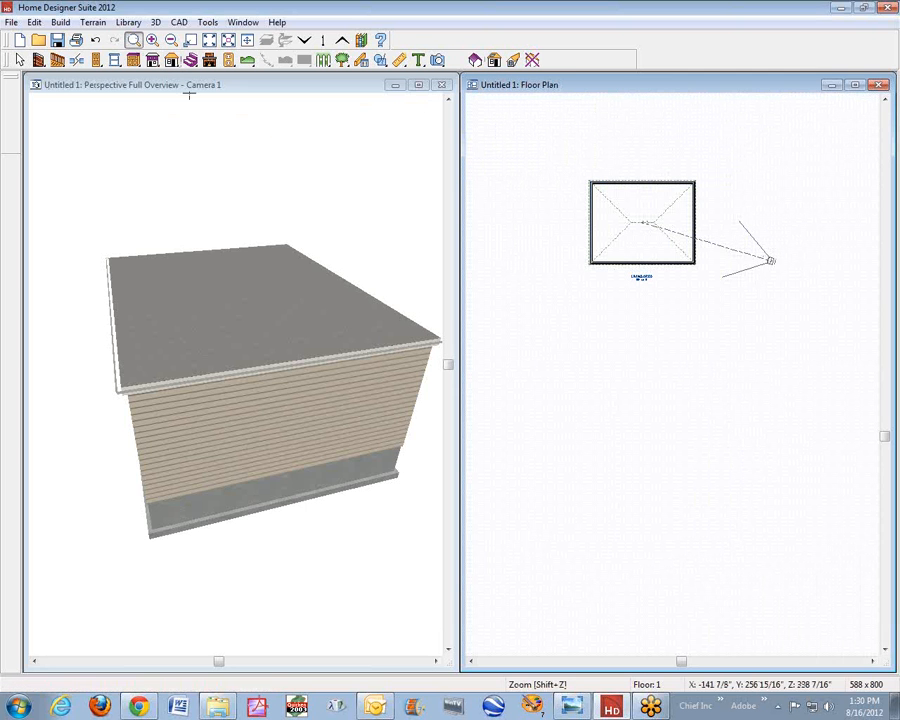
drag(550, 166, 724, 288)
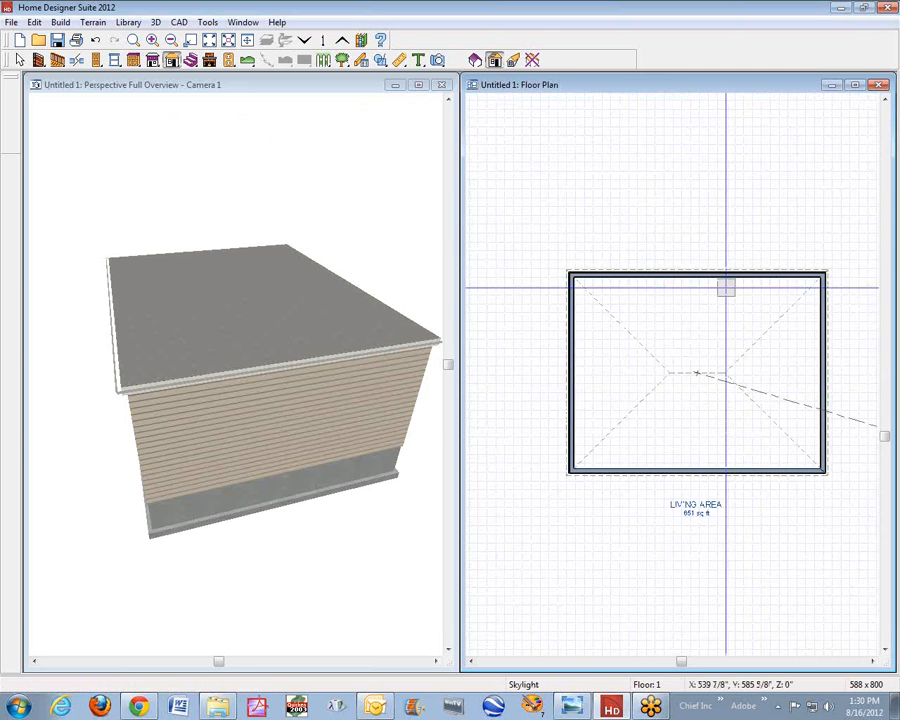
right_click(683, 306)
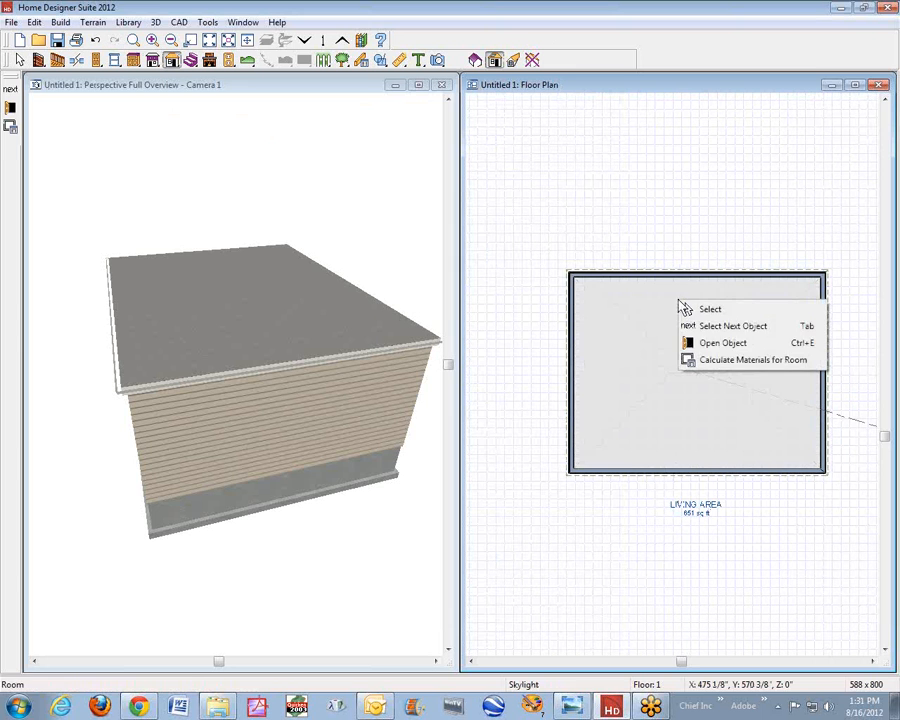
click(719, 346)
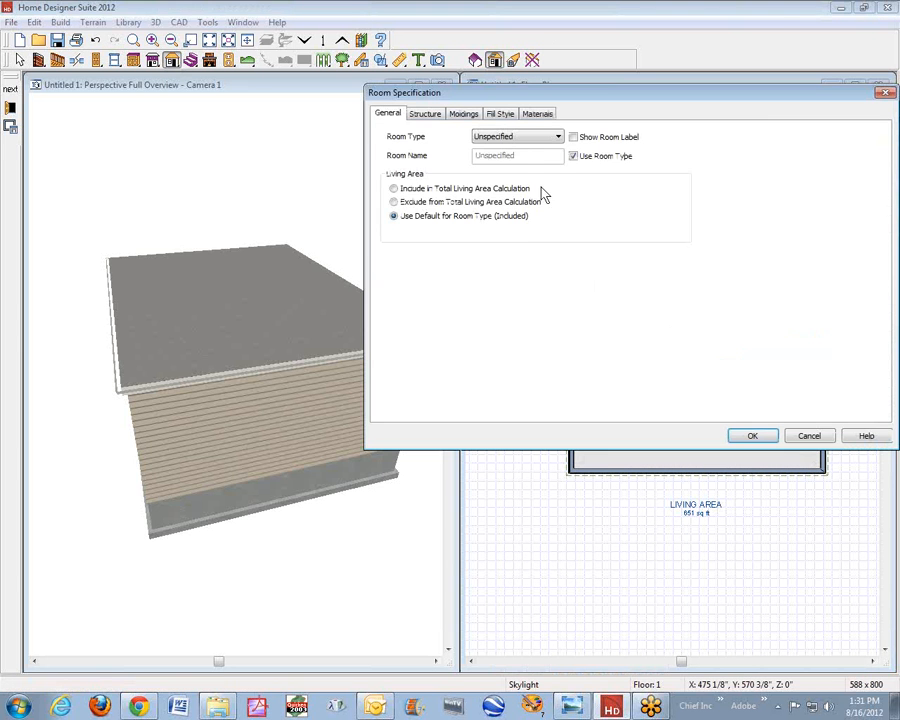
click(422, 114)
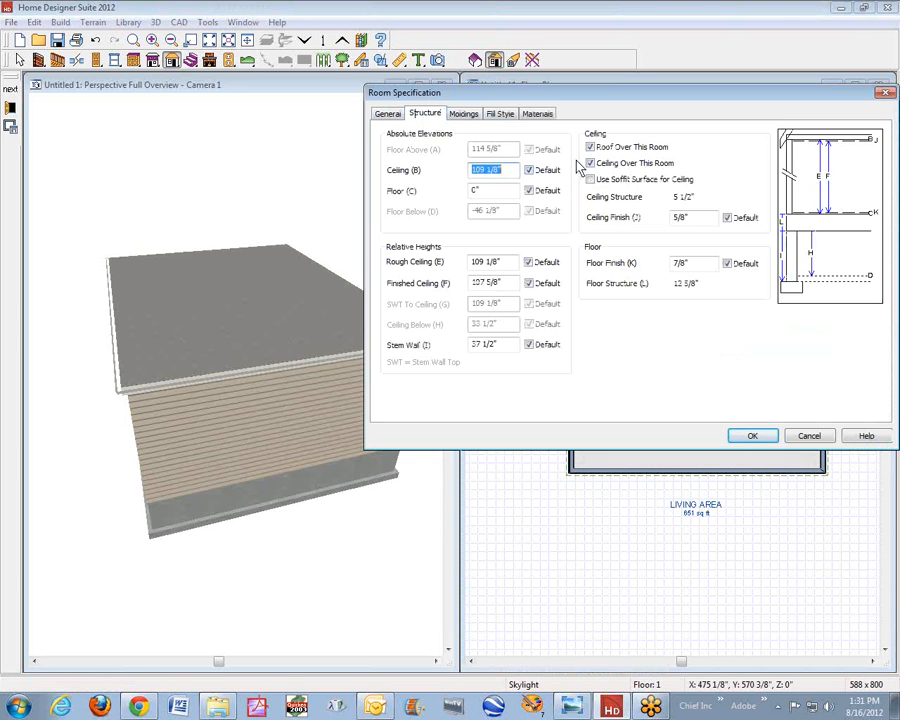
click(607, 150)
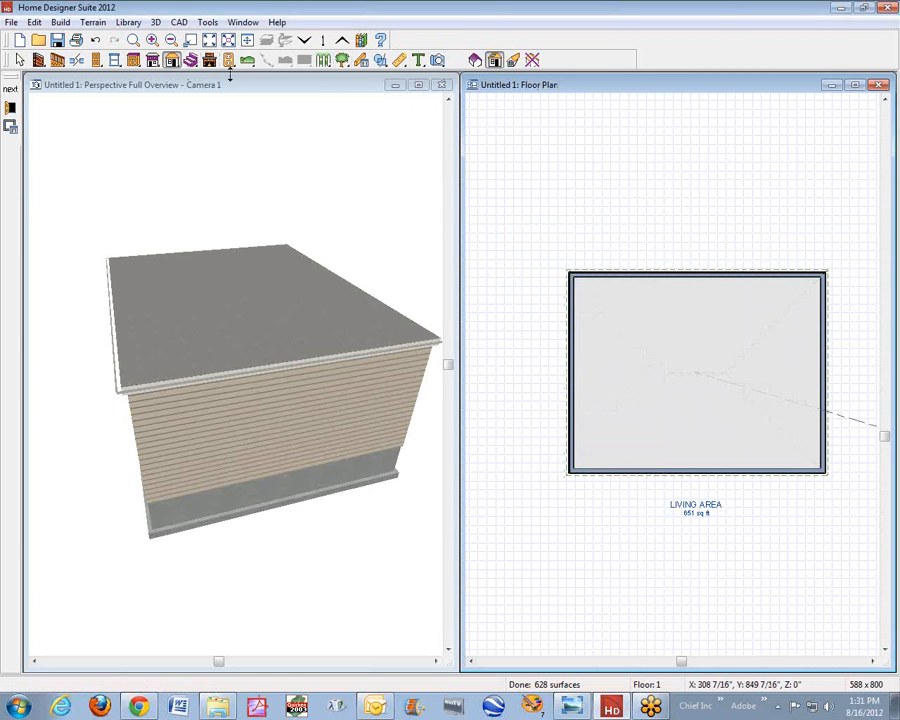
click(477, 62)
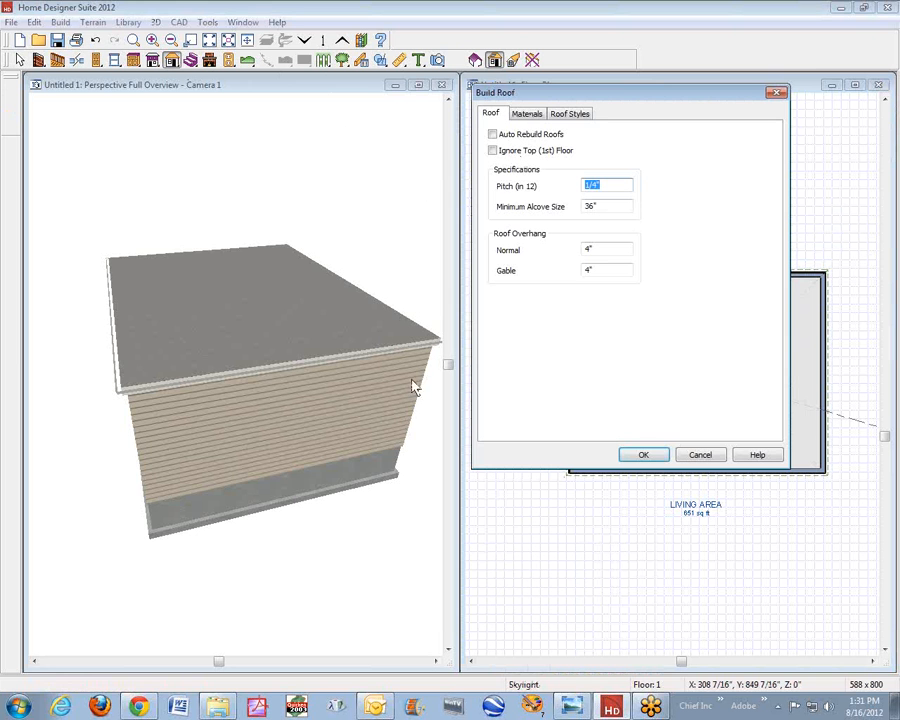
click(644, 456)
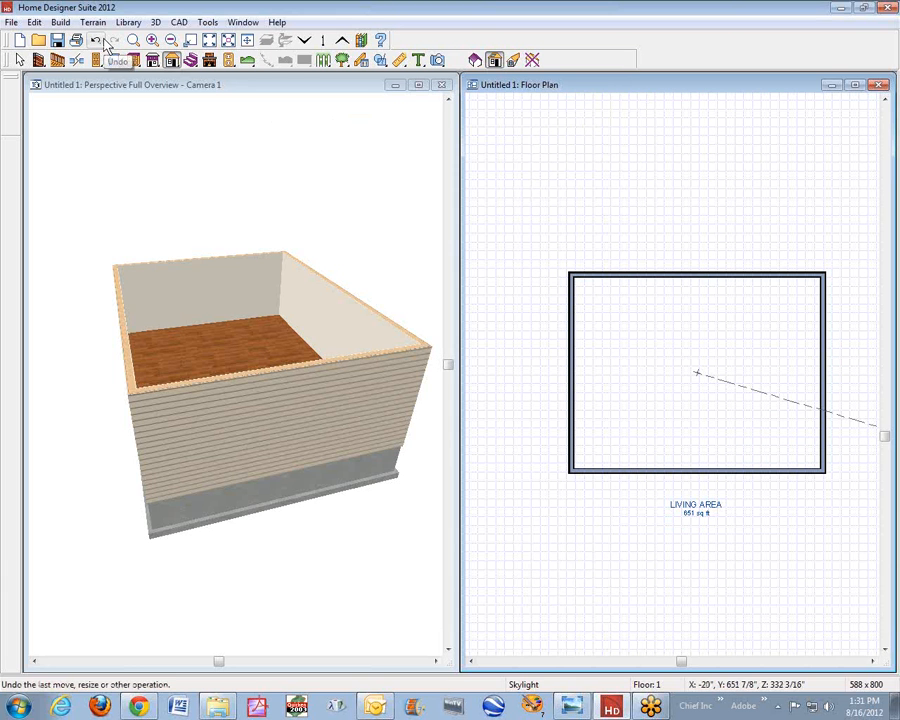
- Build a new second floor derived from the 1st floor plan
click(60, 22)
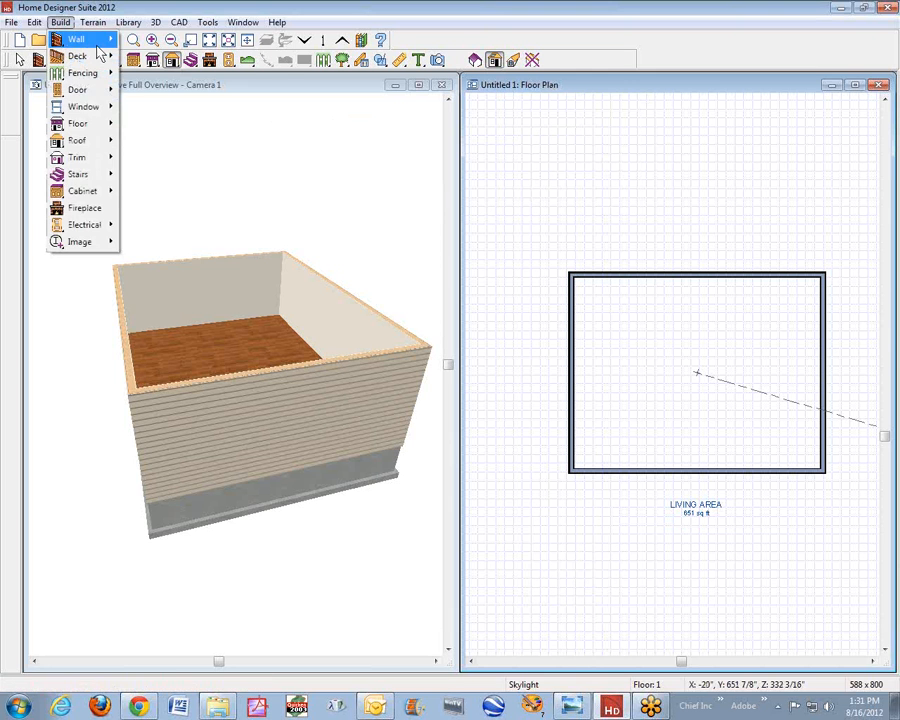
mouse_move(73, 197)
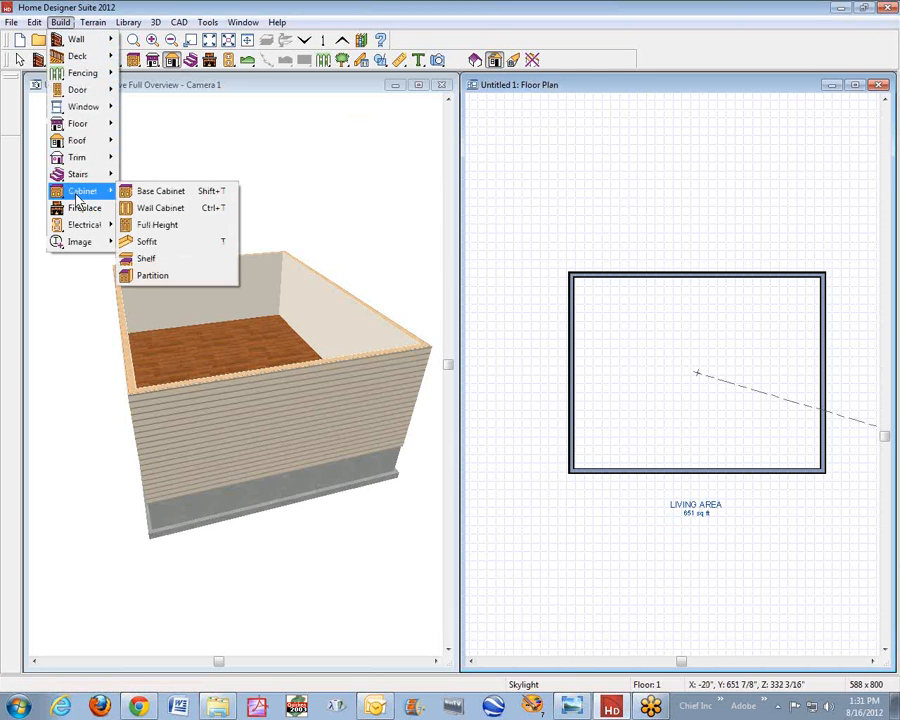
mouse_move(92, 92)
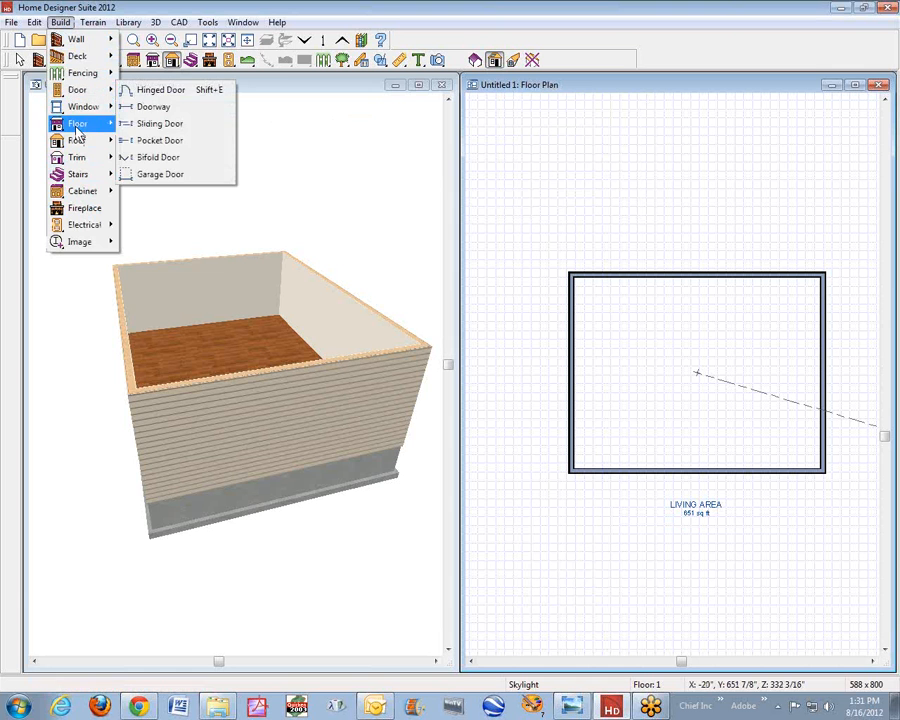
mouse_move(78, 128)
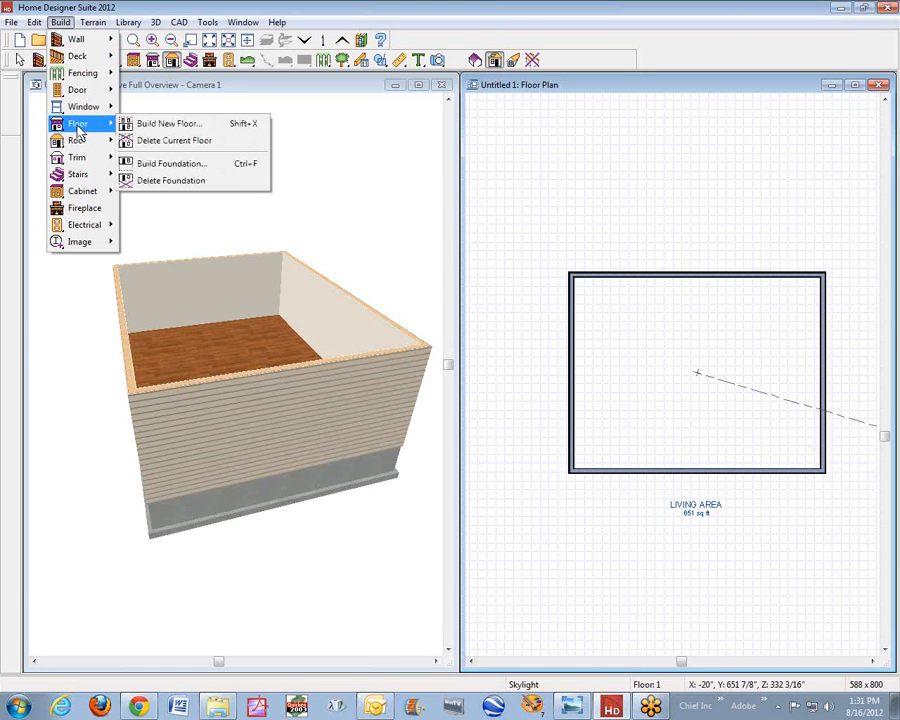
click(222, 134)
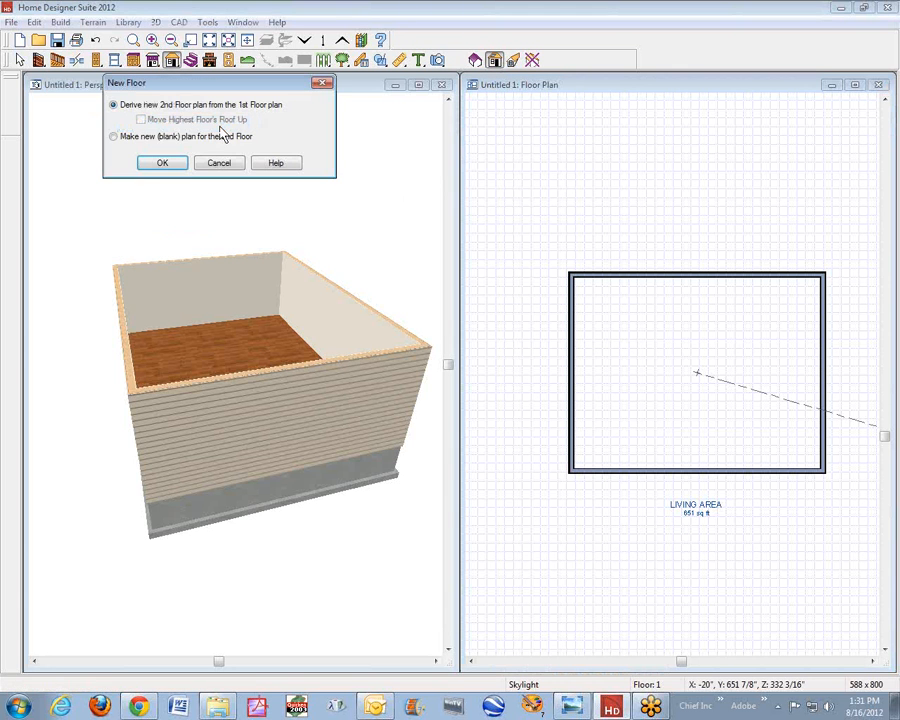
click(161, 163)
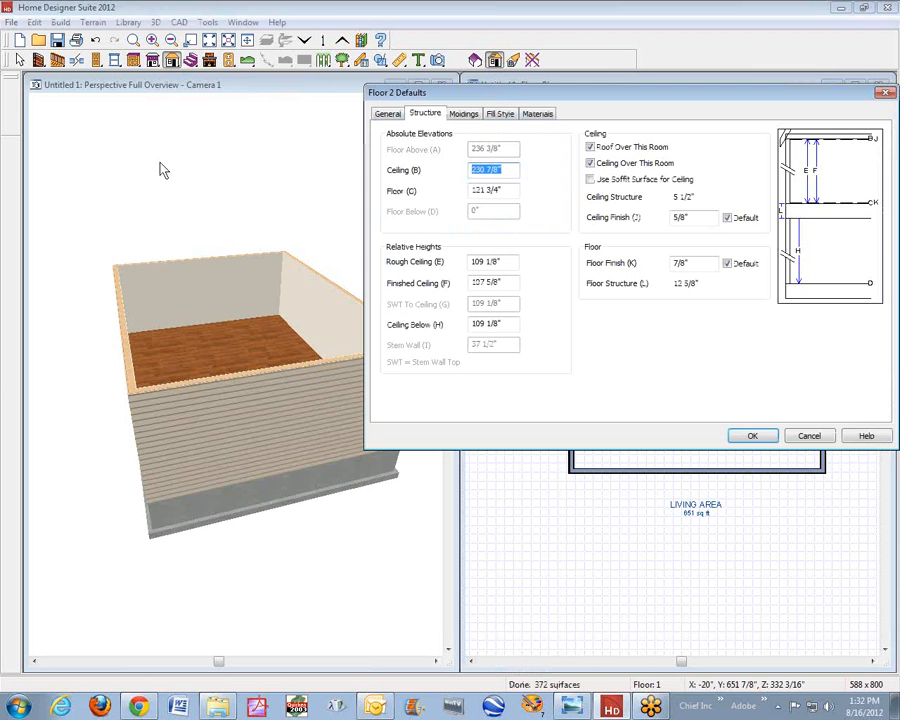
- Turn off Roof Over This Room and Ceiling Over This Room in the Floor 2 defaults and accept them
click(603, 160)
click(599, 164)
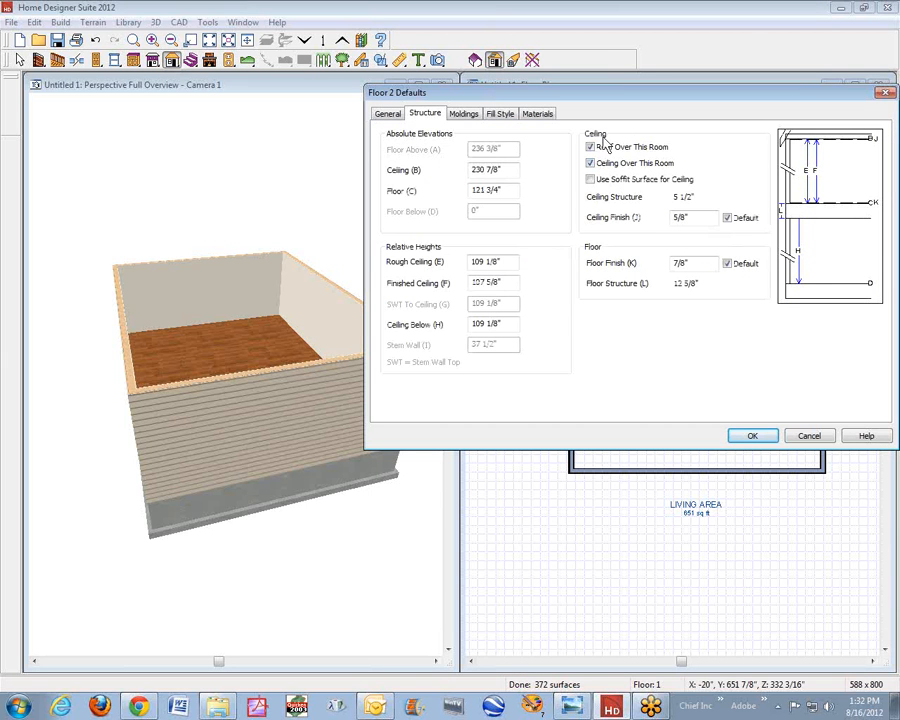
click(591, 148)
click(634, 163)
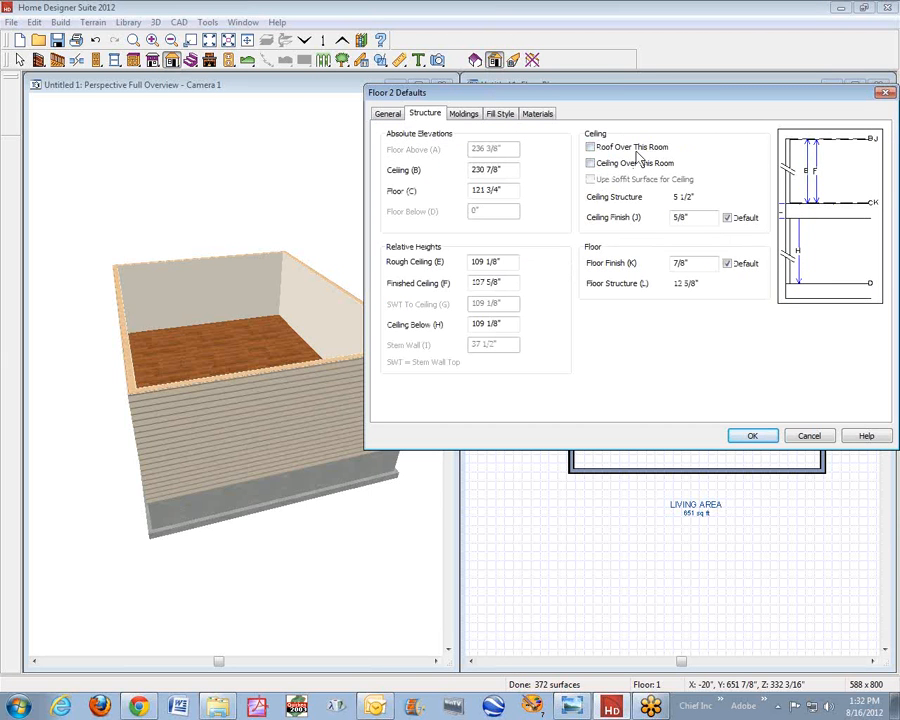
click(751, 436)
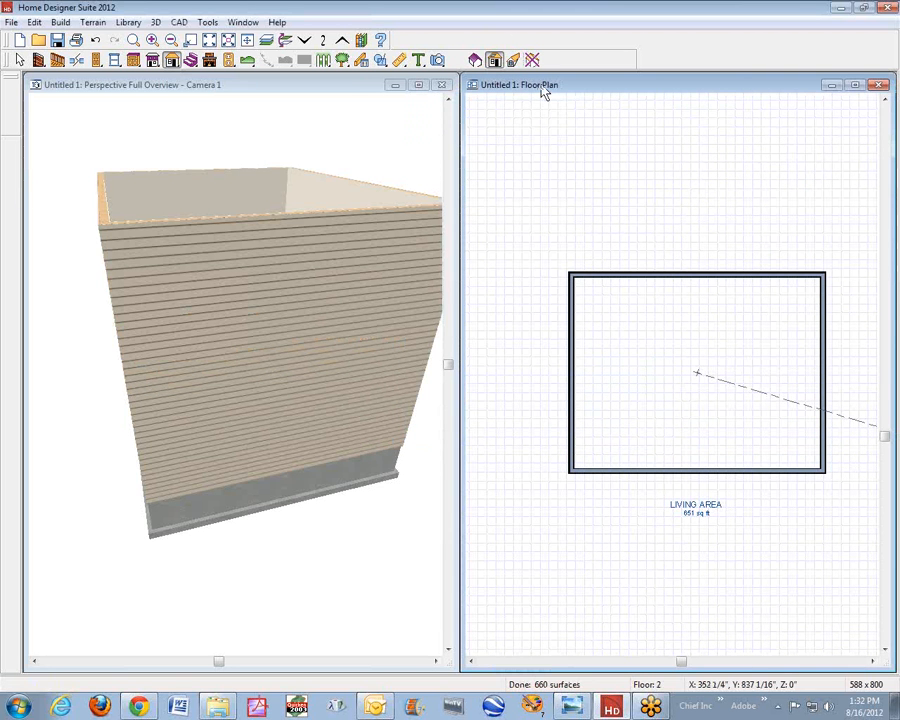
- Check which current and reference floors are selected for the plan, leaving the selection as it is
click(325, 41)
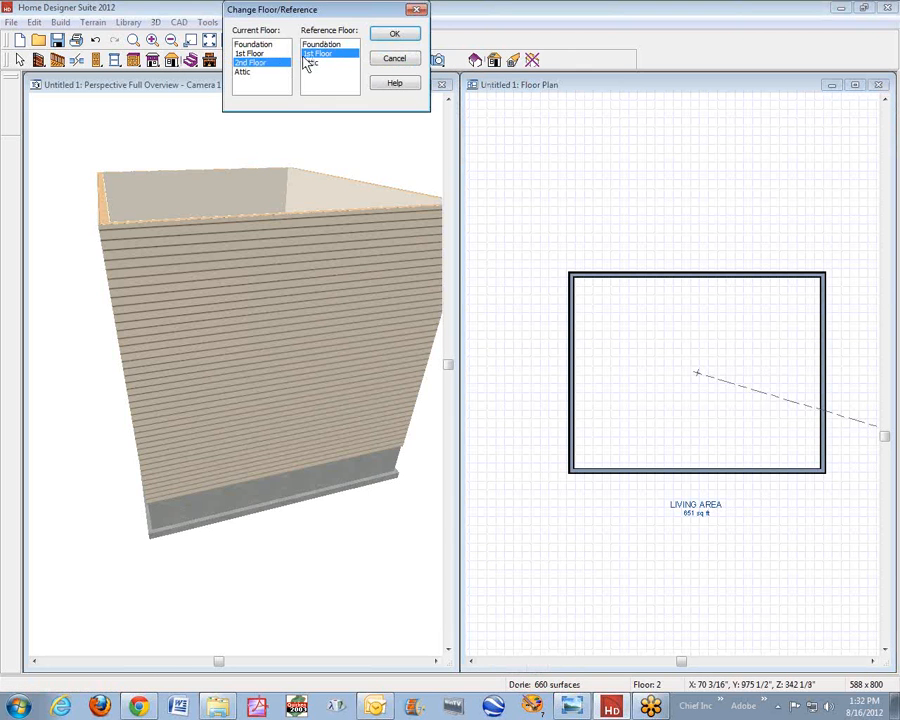
click(392, 58)
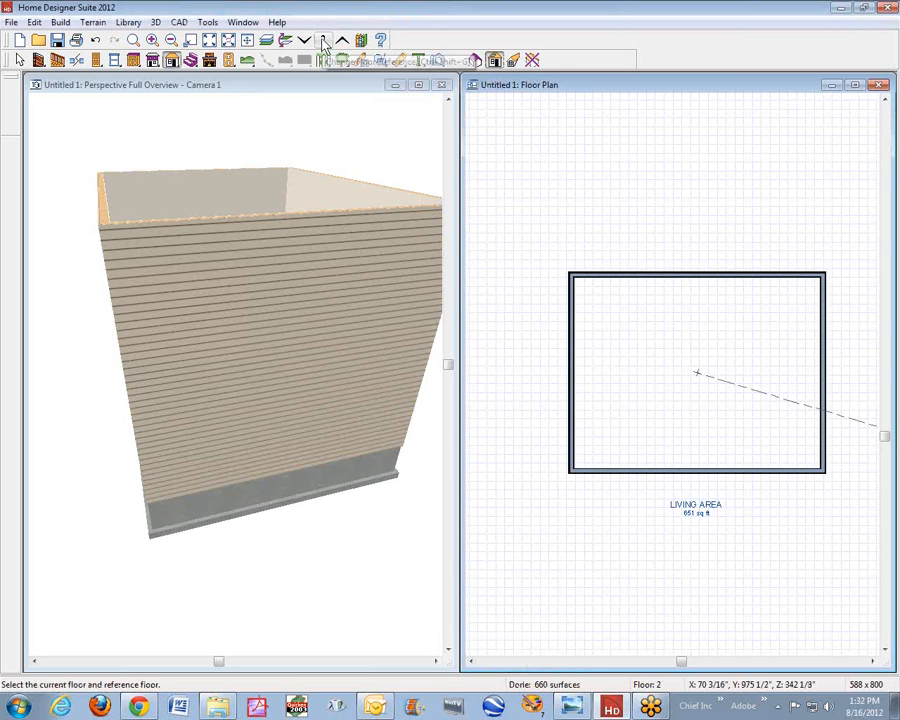
click(325, 41)
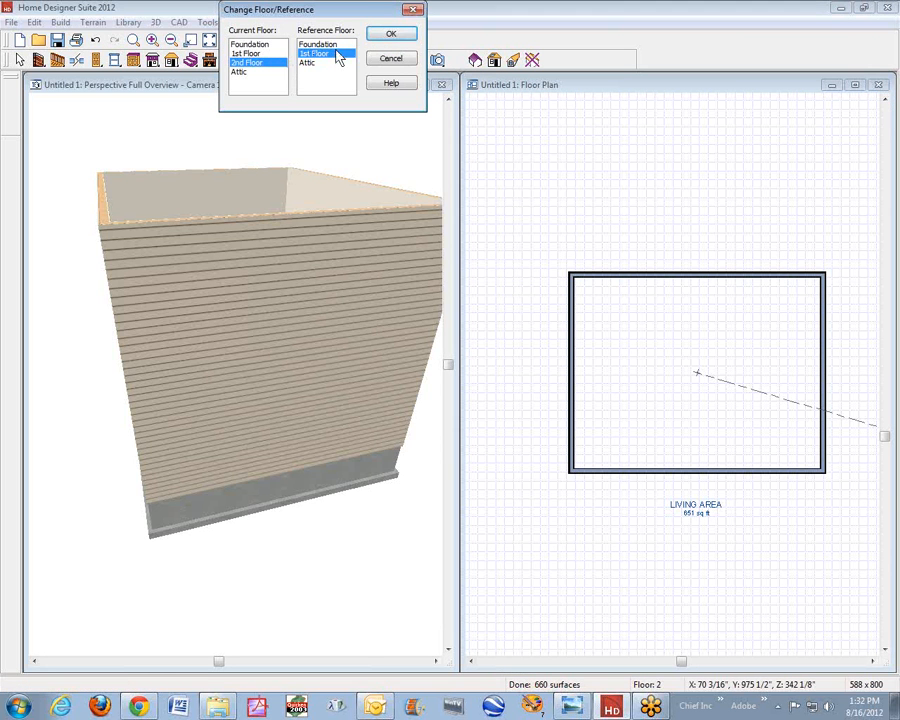
click(389, 60)
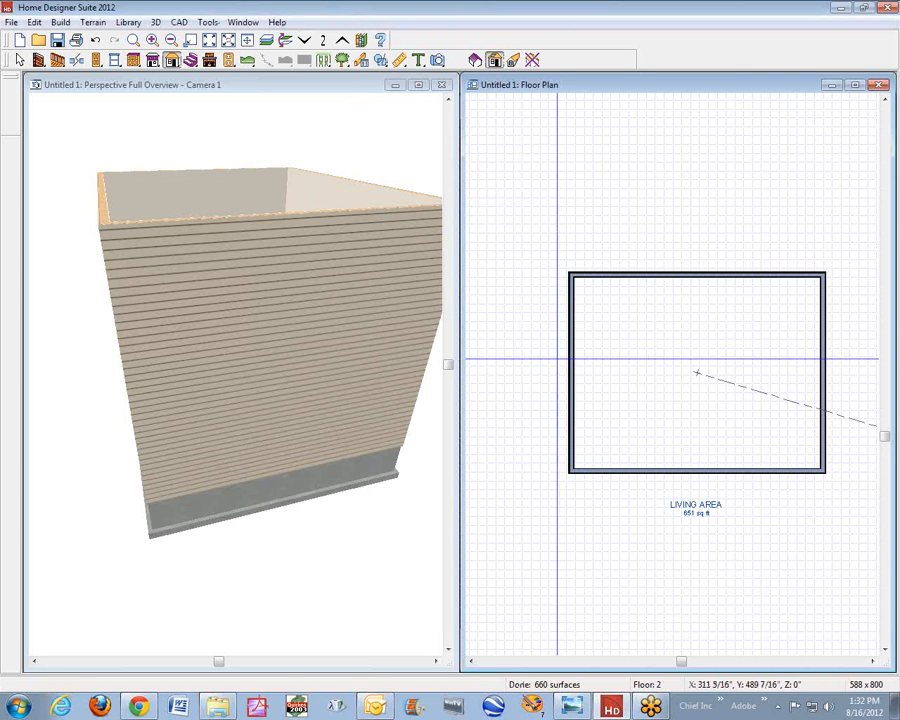
- Set the exterior surface material of the second-floor wall along the plan's upper edge to Beige Stucco from the Siding Stucco materials
key(space)
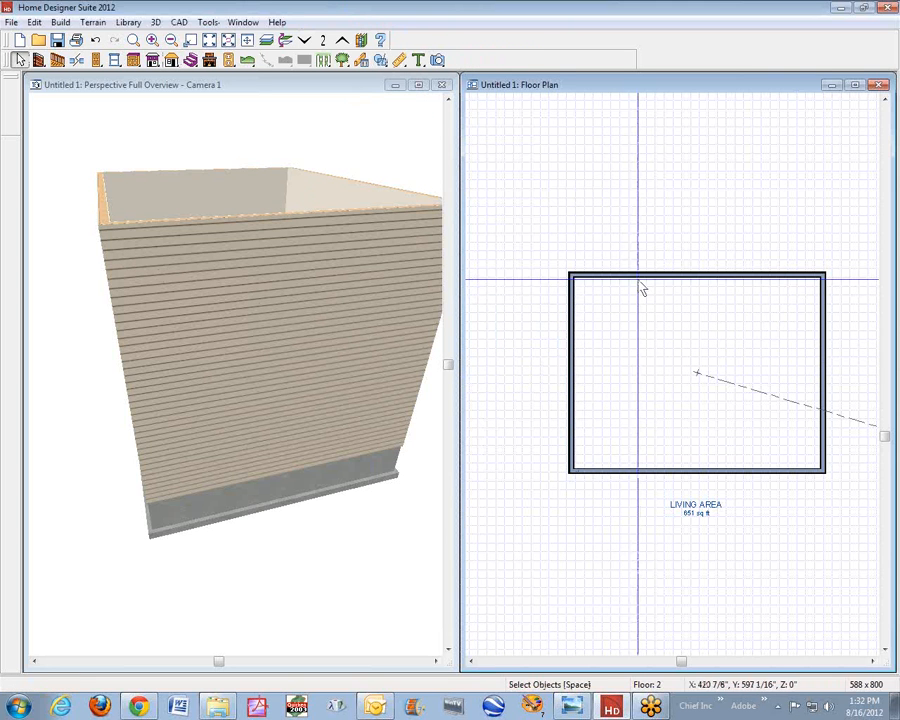
right_click(643, 290)
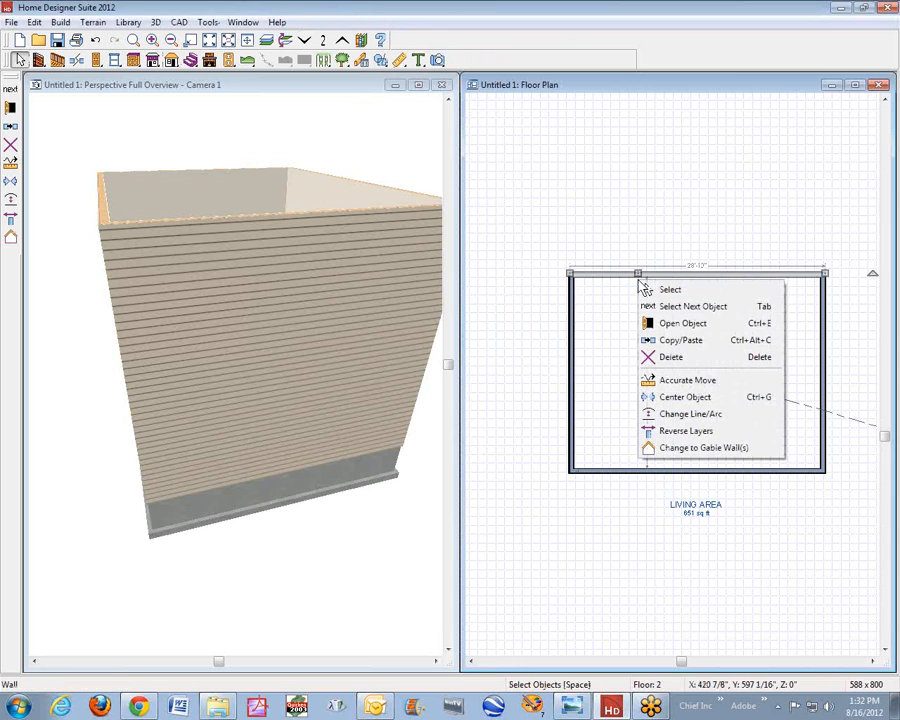
click(730, 328)
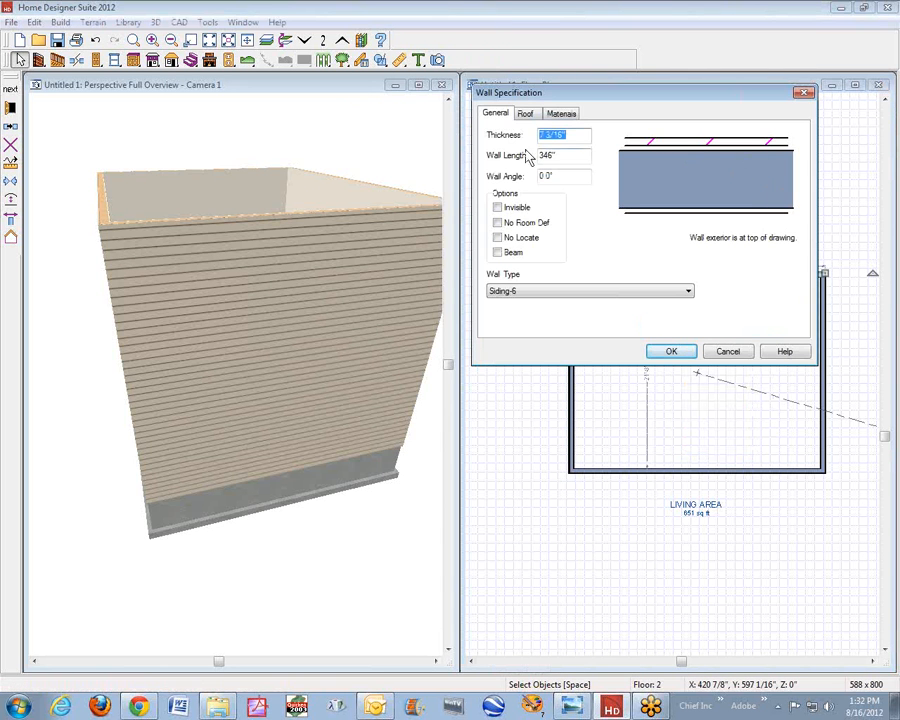
click(562, 114)
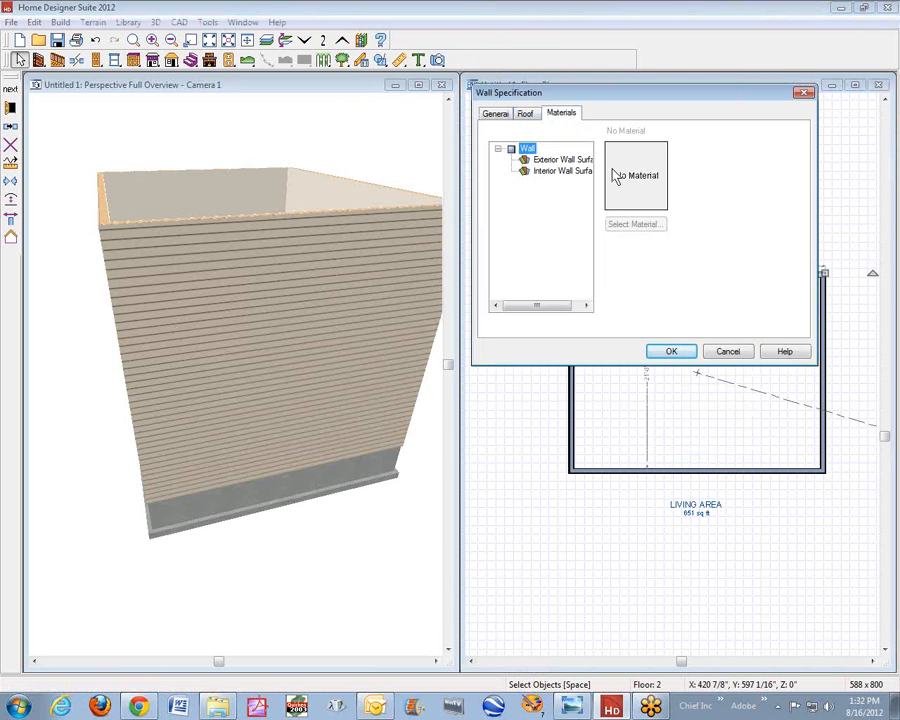
click(562, 160)
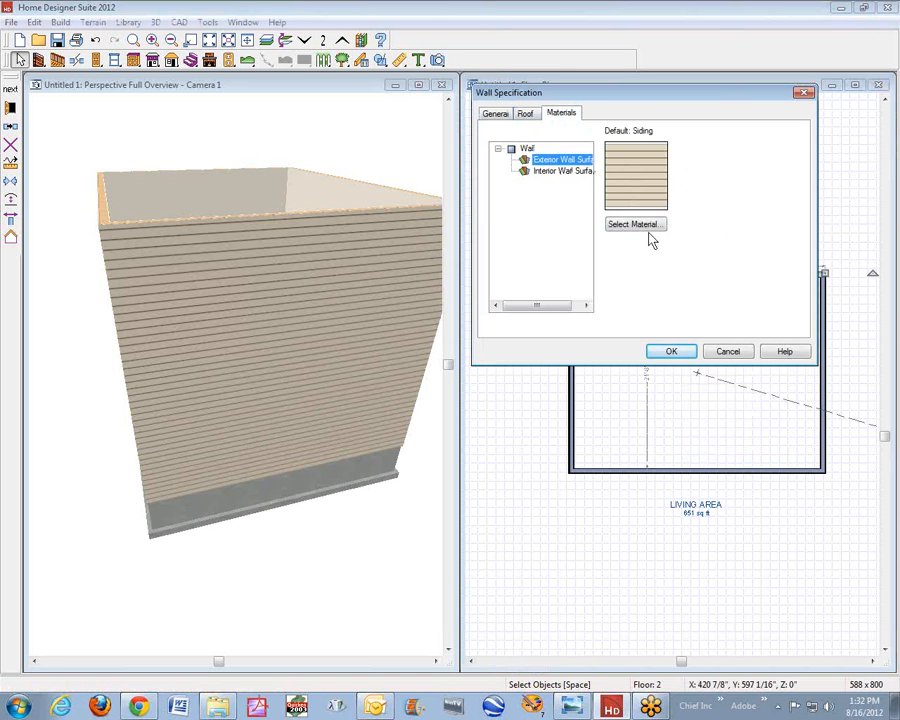
click(650, 225)
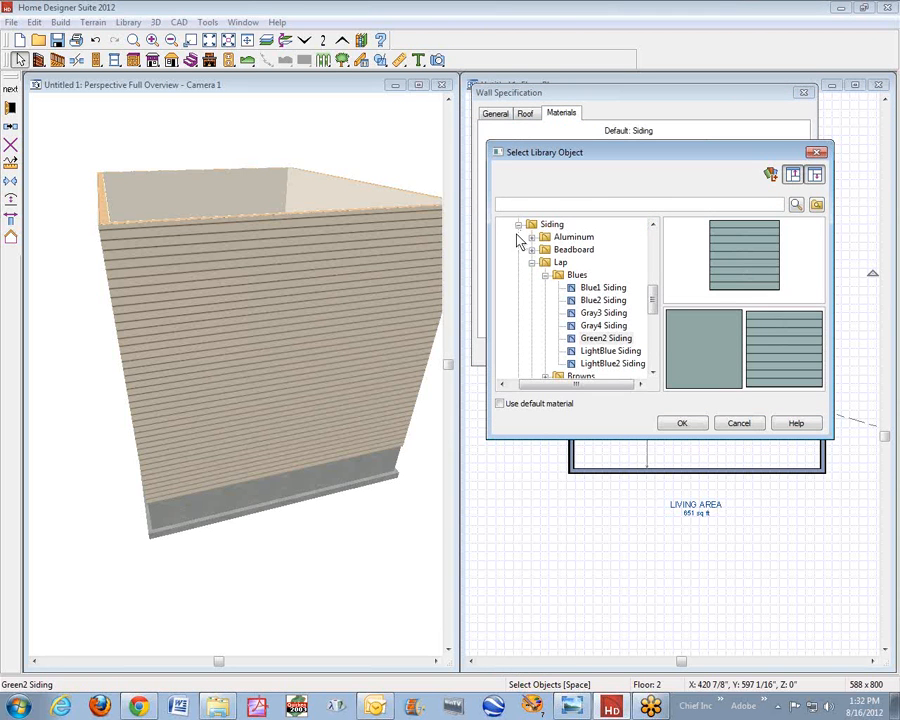
click(532, 262)
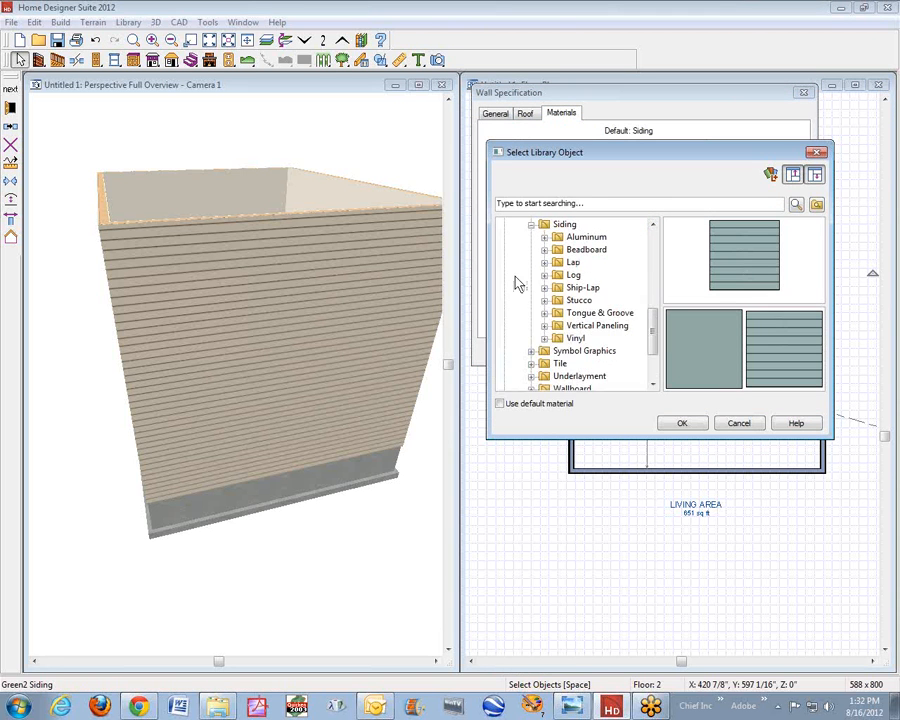
click(574, 302)
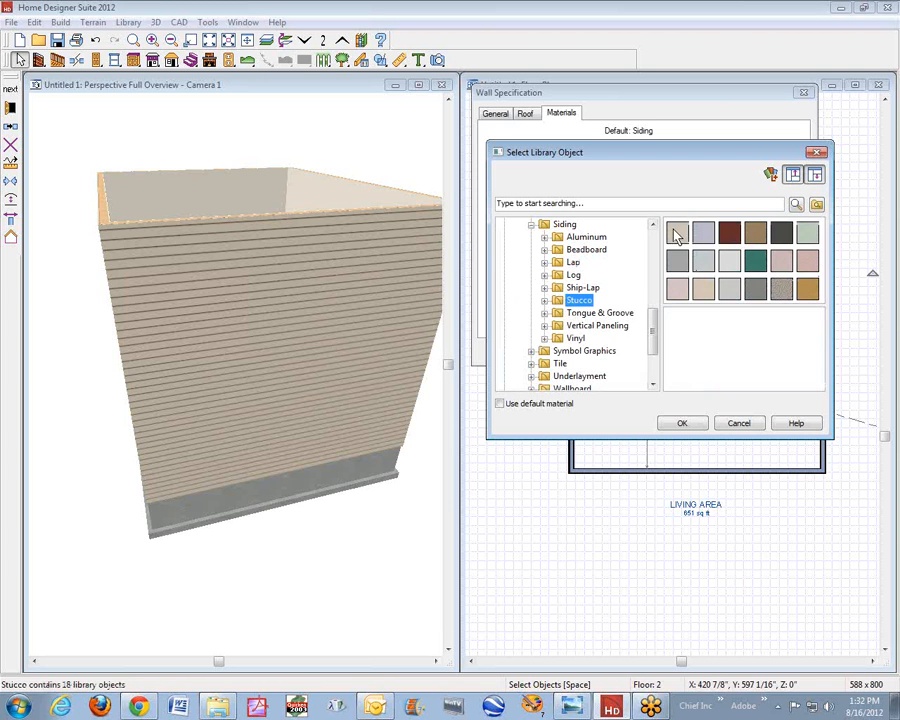
click(677, 234)
click(685, 424)
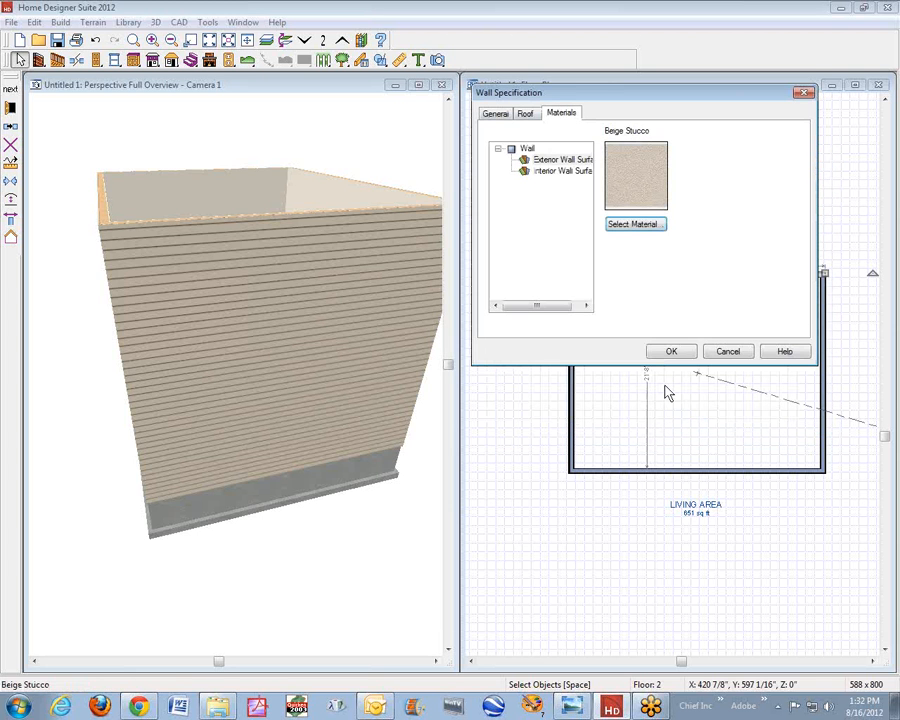
click(671, 354)
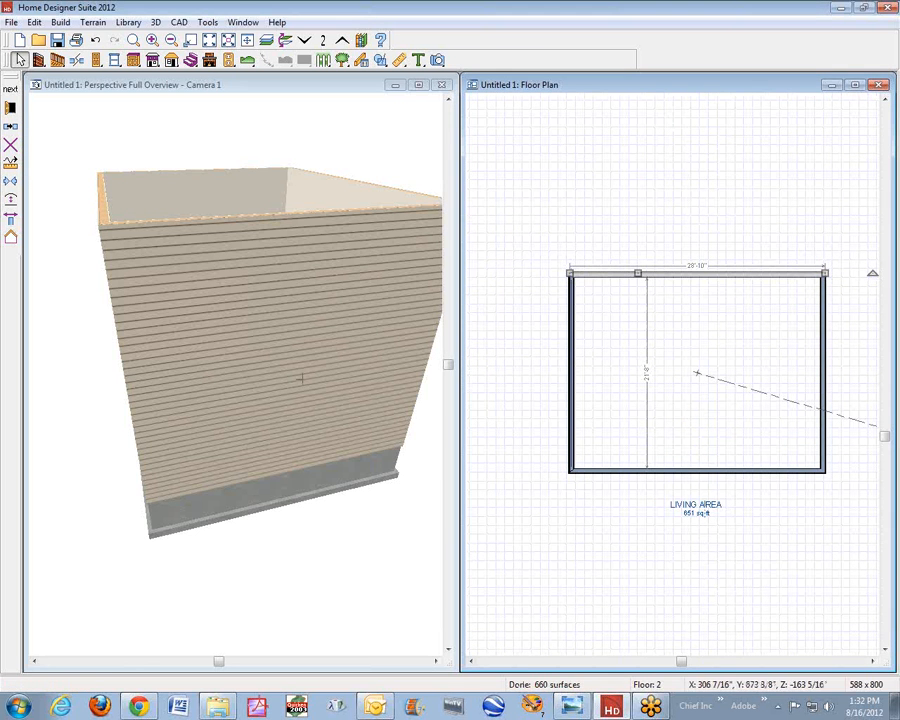
- Review the general specification of the same second-floor wall and deselect it
click(10, 107)
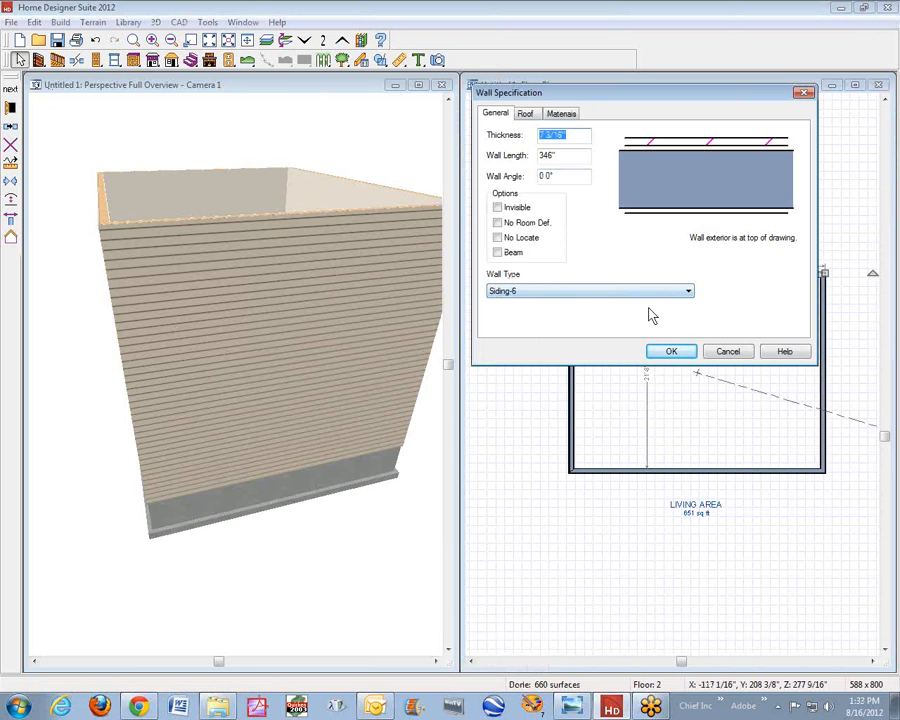
click(682, 353)
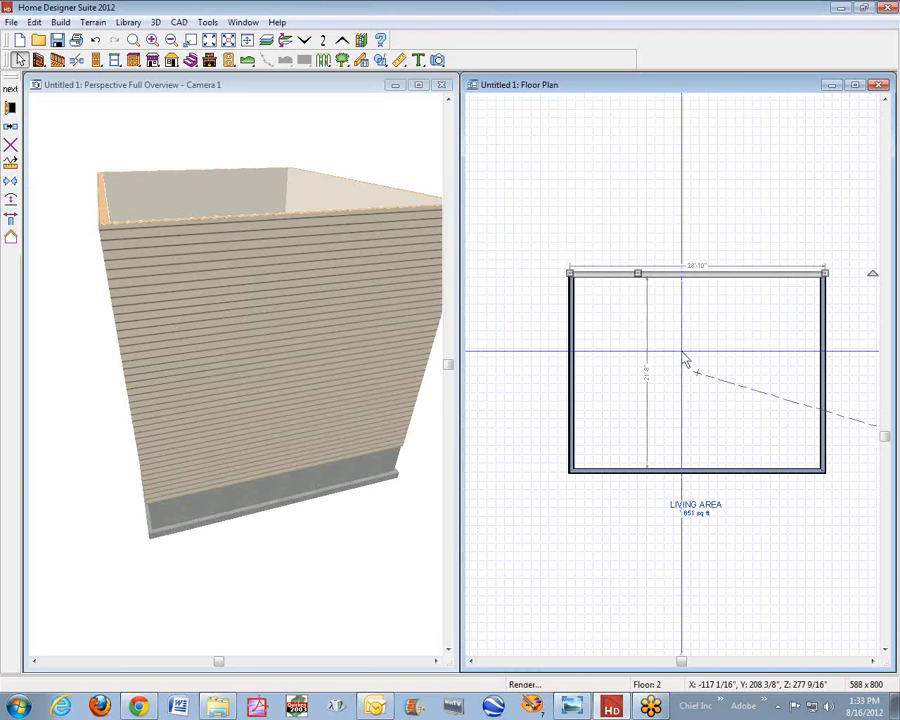
click(660, 249)
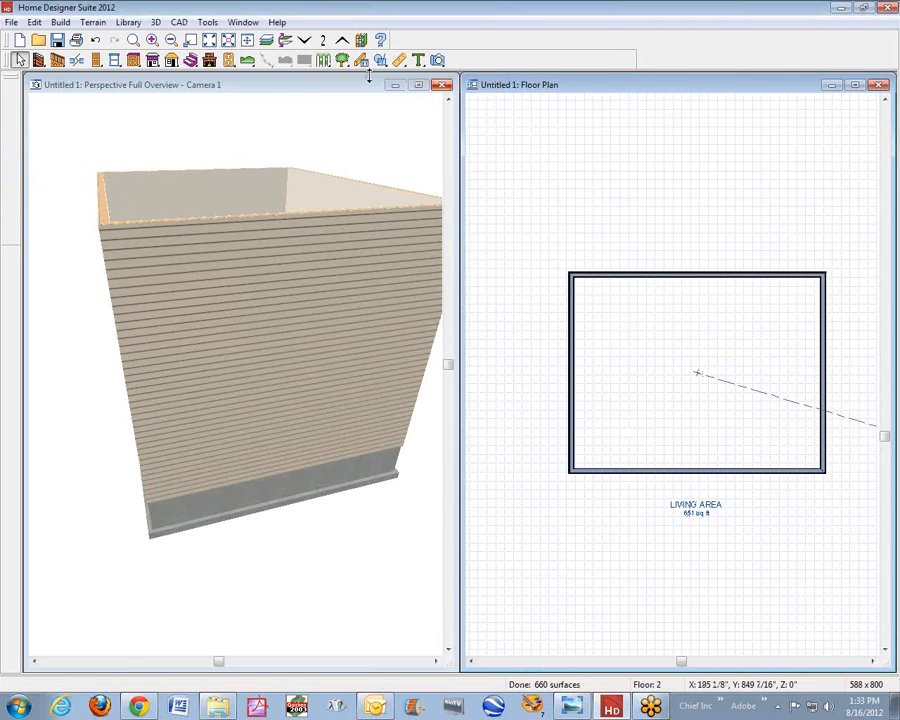
- Load the Material Painter with Beige Stucco from the Siding materials for the 3D overview, and float the Edit toolbar over the floor plan
click(279, 87)
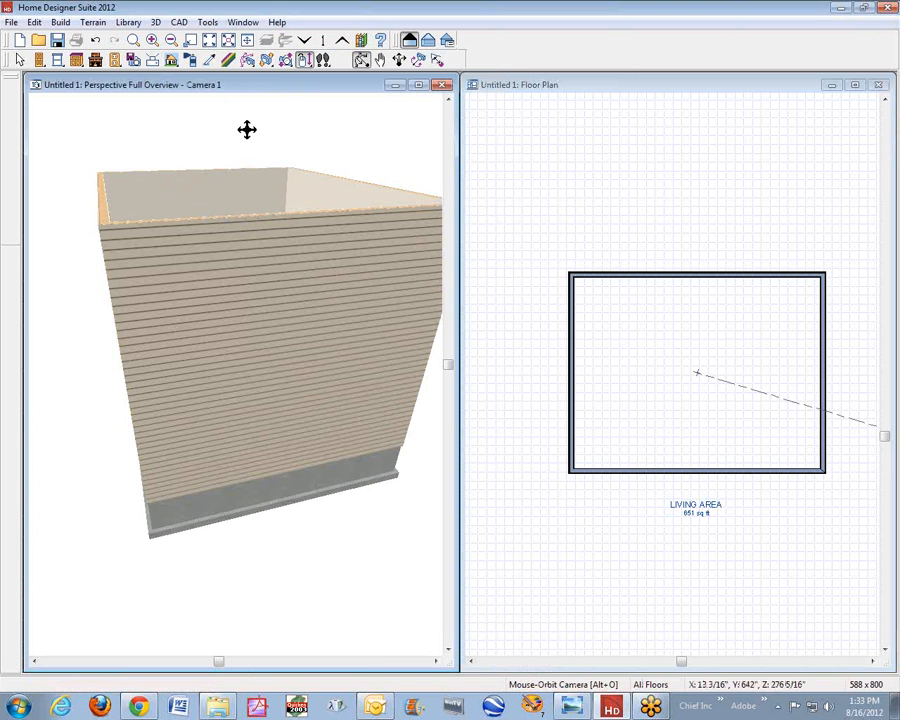
click(191, 61)
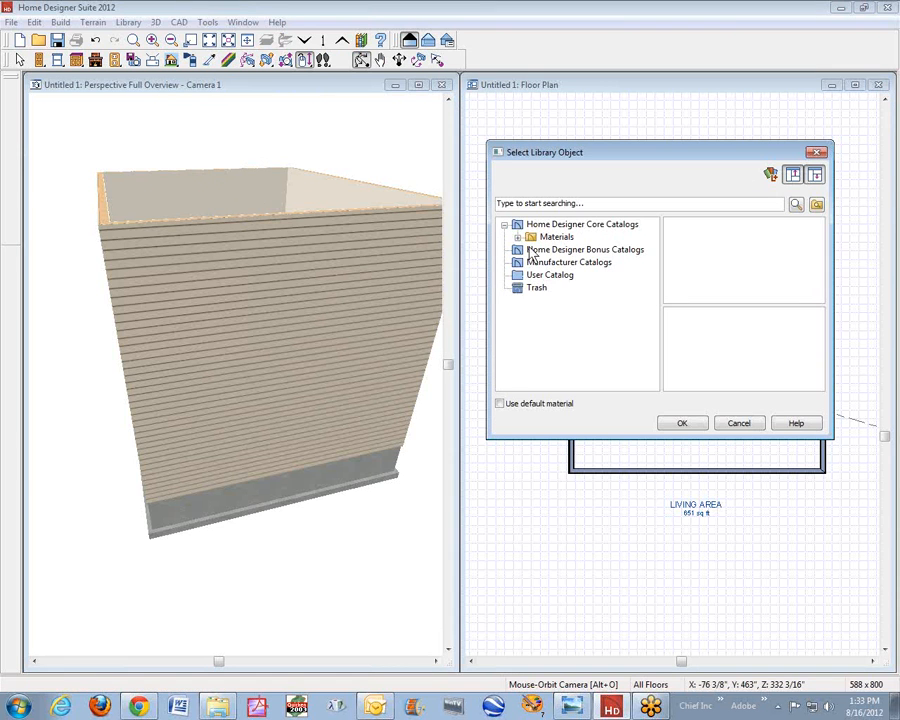
click(518, 239)
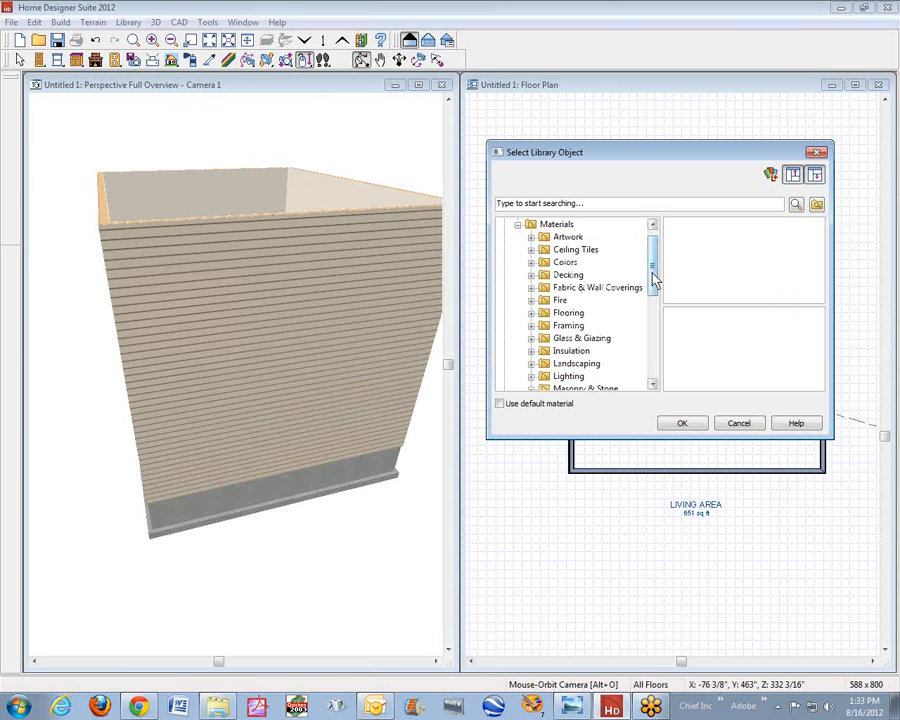
drag(655, 270, 655, 325)
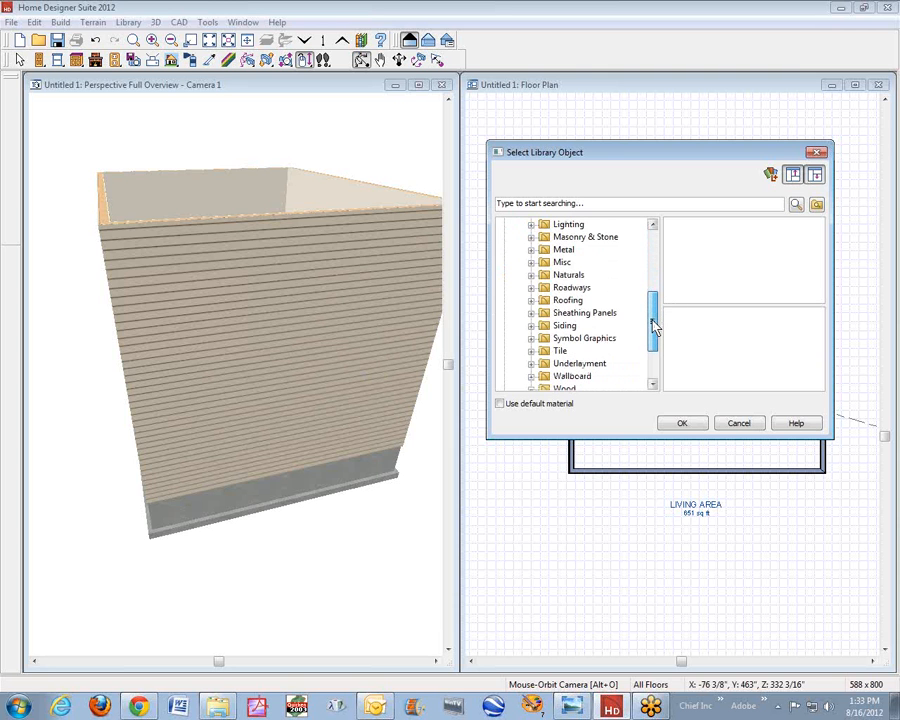
double_click(563, 325)
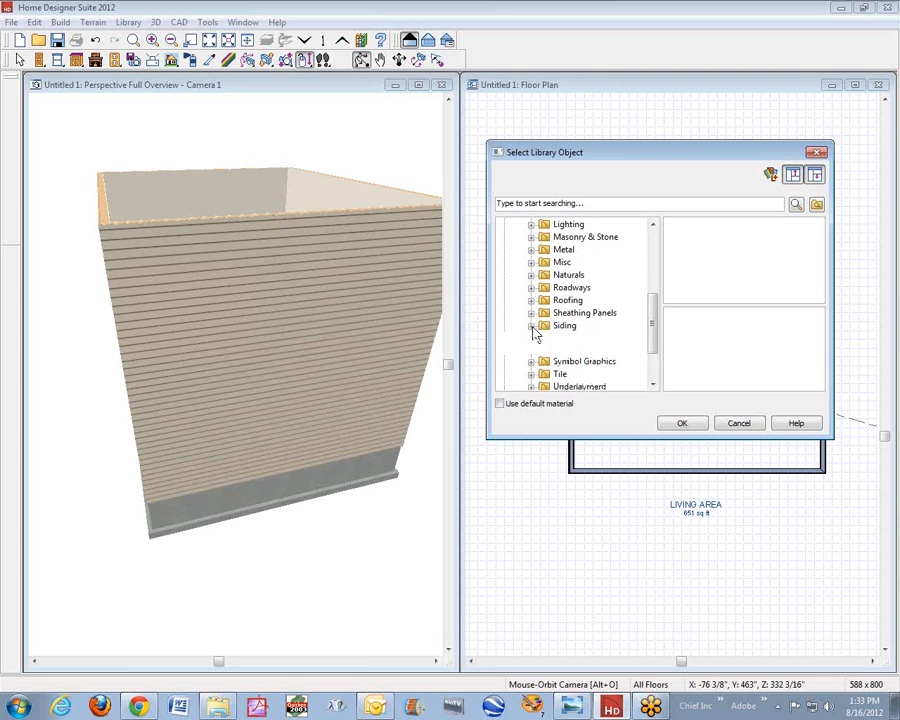
click(572, 339)
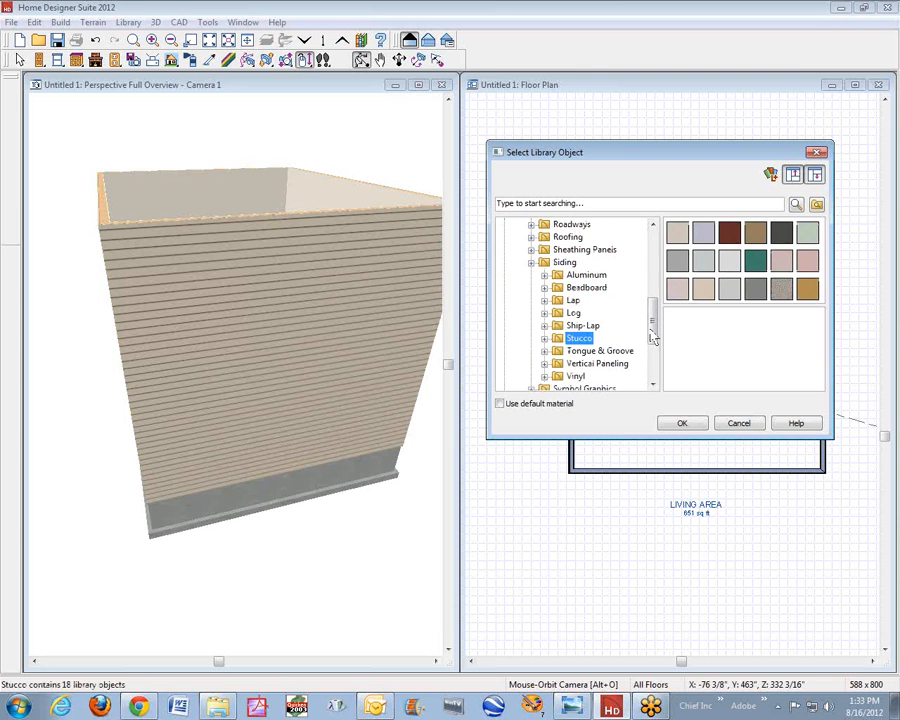
click(677, 234)
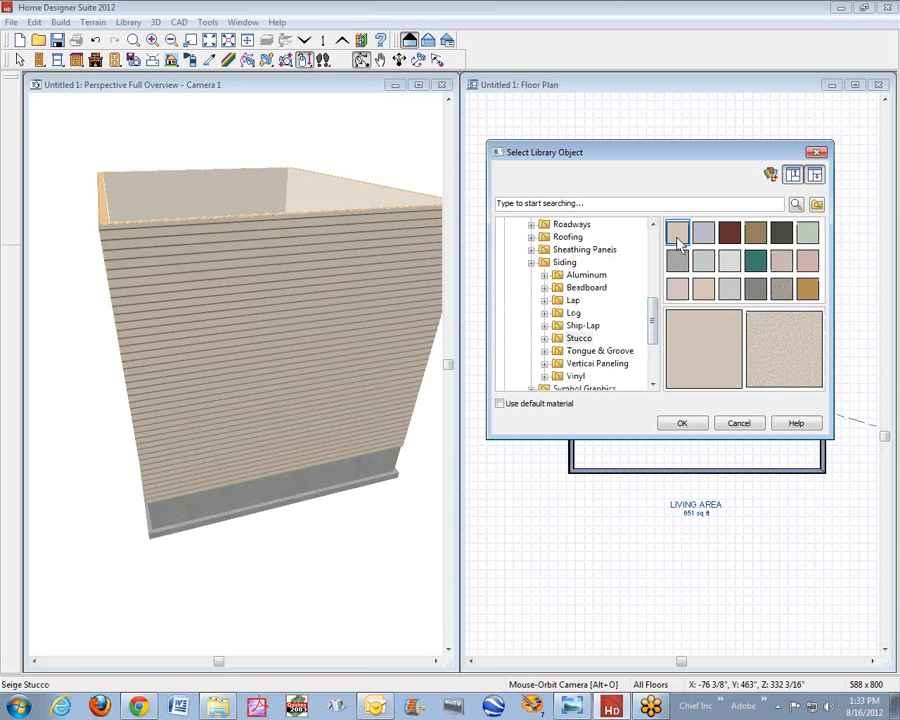
click(682, 423)
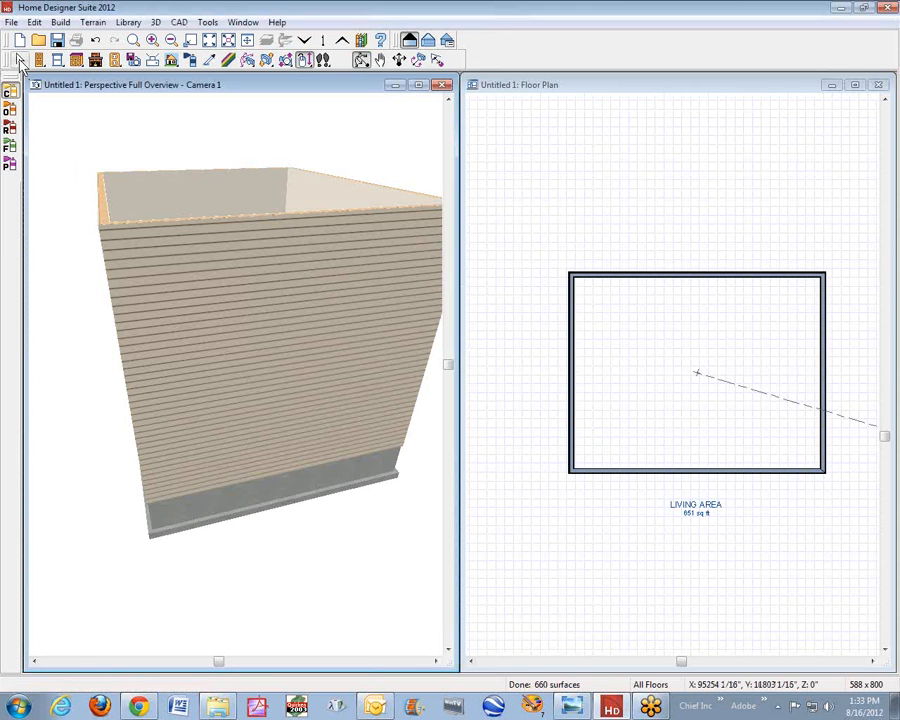
drag(9, 90, 536, 251)
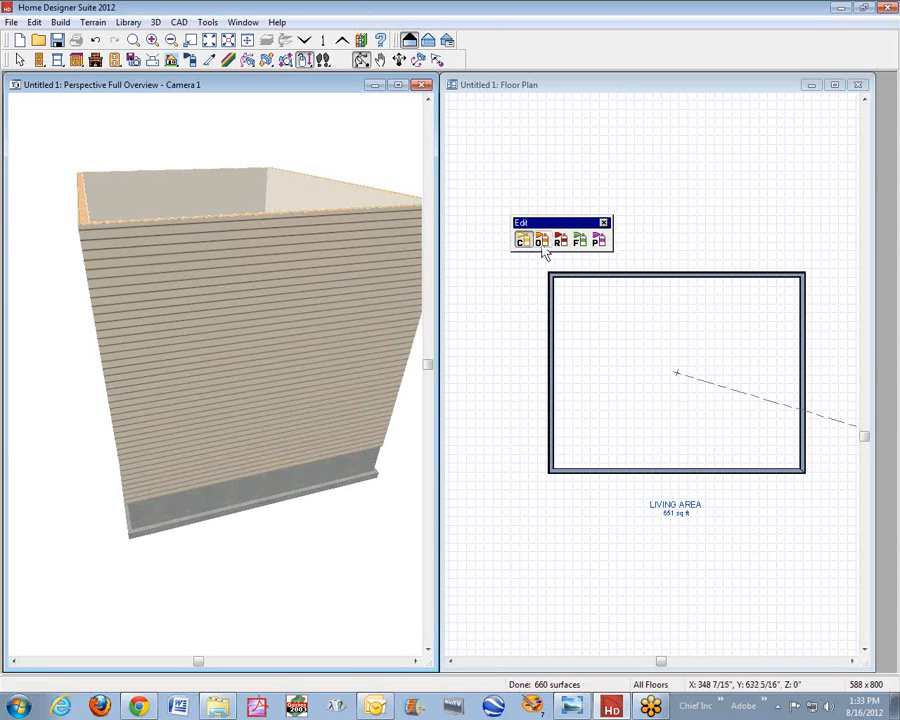
- Paint all matching exterior wall surfaces of the building with Beige Stucco using the Material Painter's Plan Mode
click(599, 242)
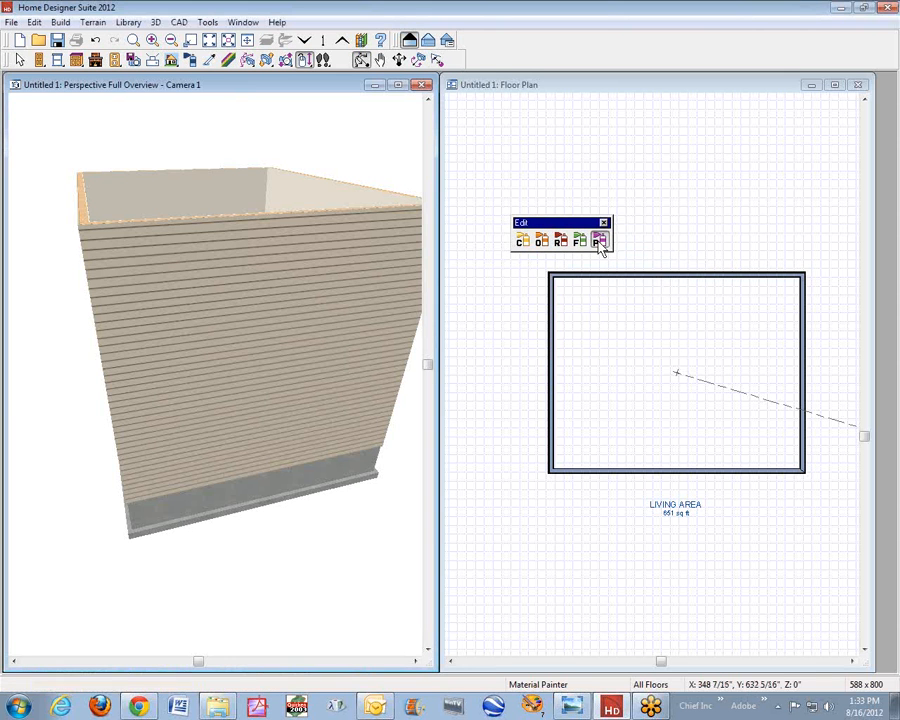
click(278, 308)
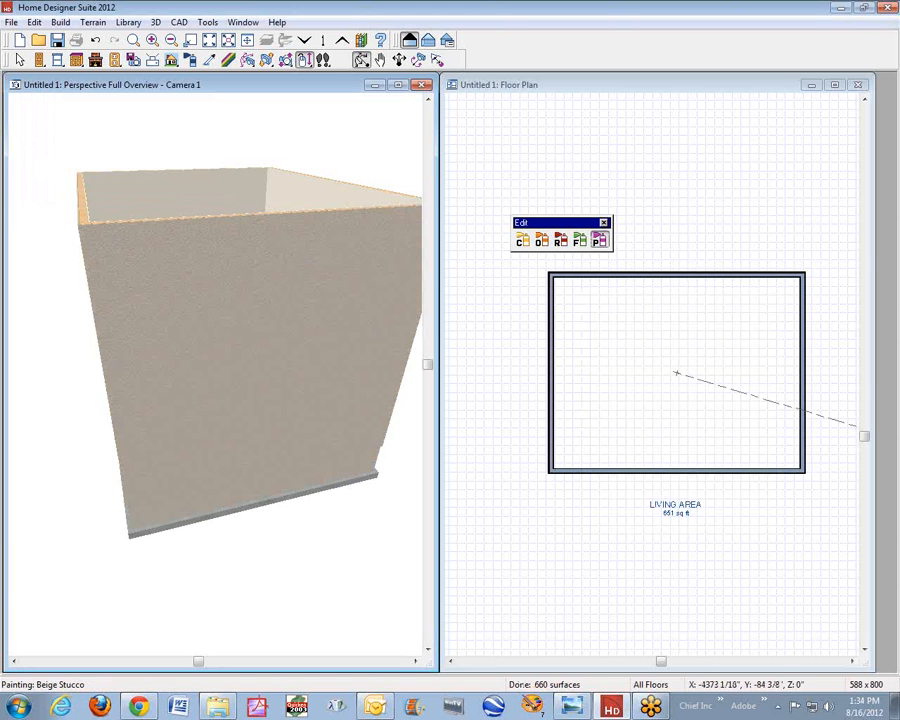
click(19, 60)
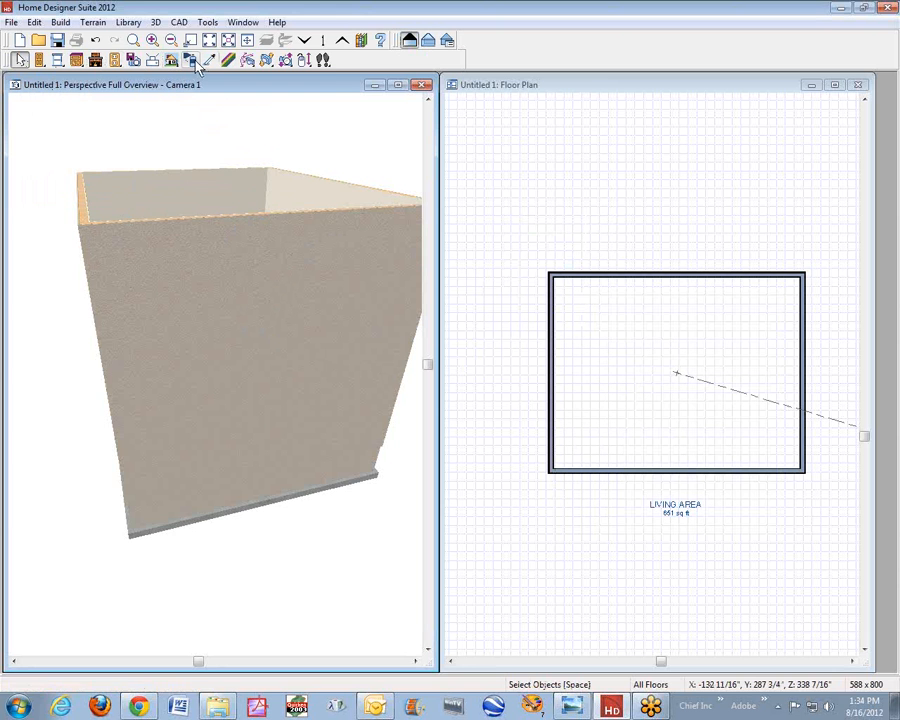
- Orbit and zoom the 3D overview to examine the building's painted exterior walls from different angles
click(285, 61)
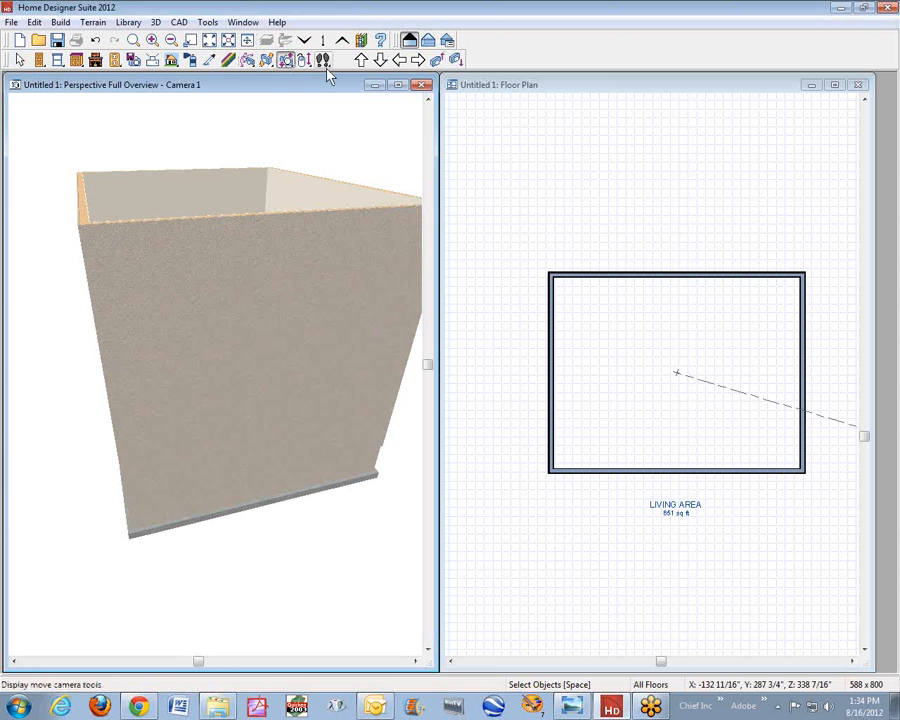
click(248, 61)
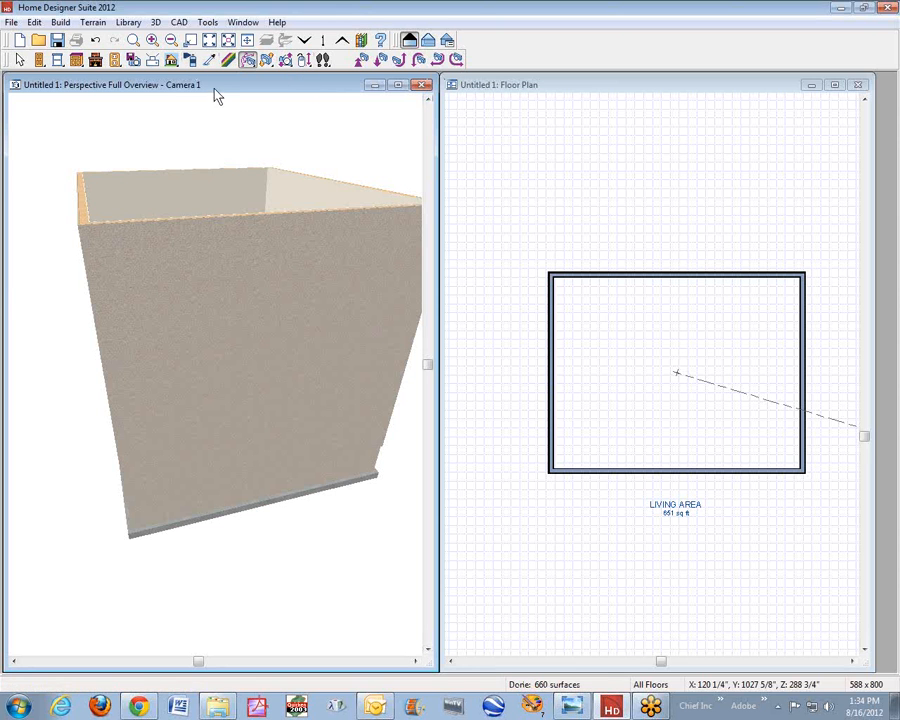
key(Right)
key(Left)
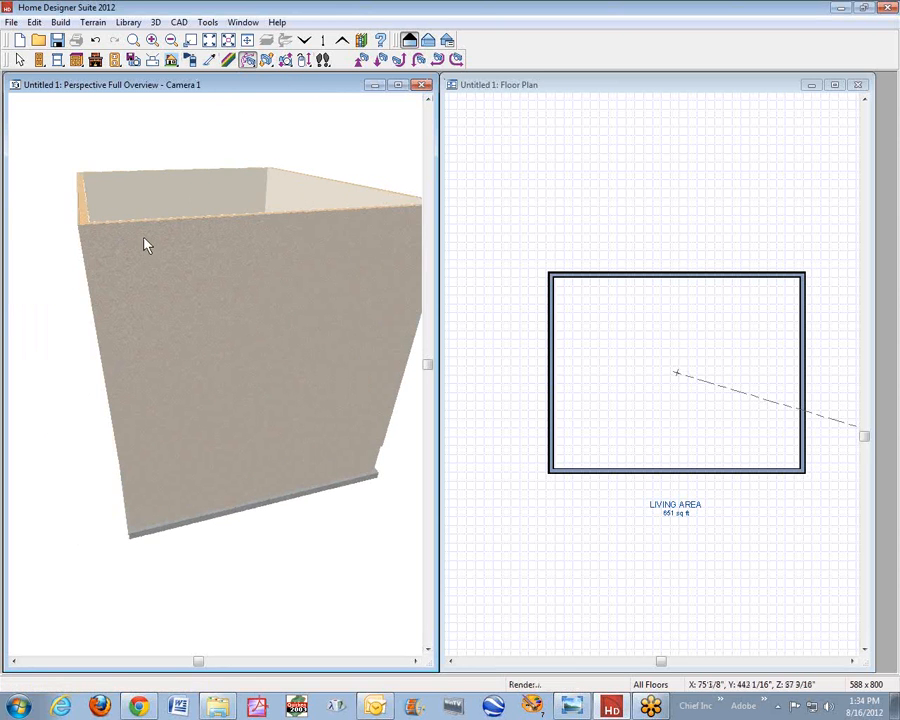
key(Right)
key(Left)
key(Right)
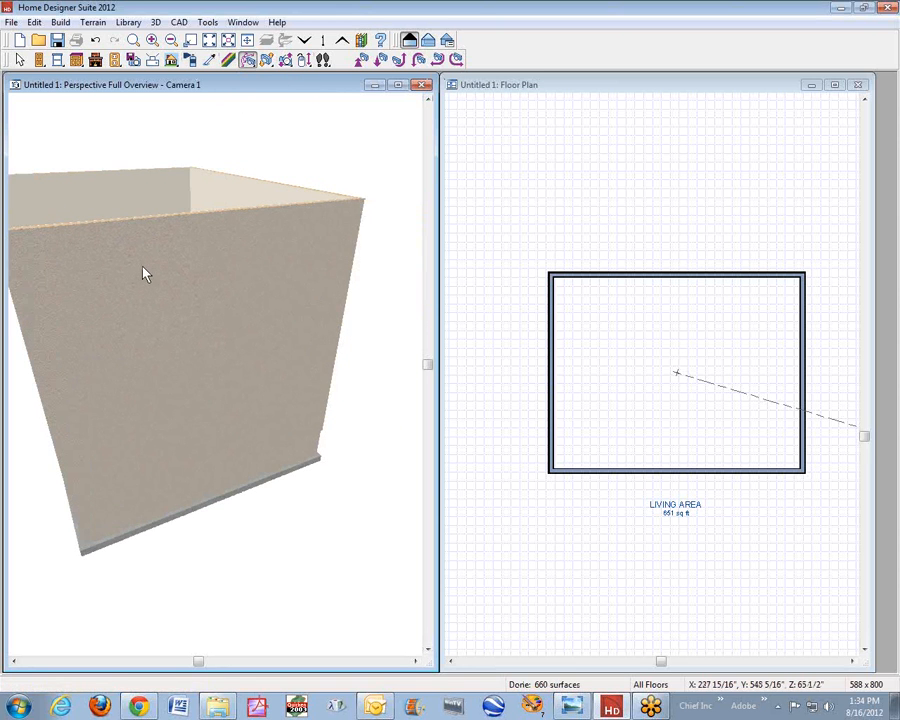
scroll(181, 265, down, 5)
scroll(184, 265, up, 1)
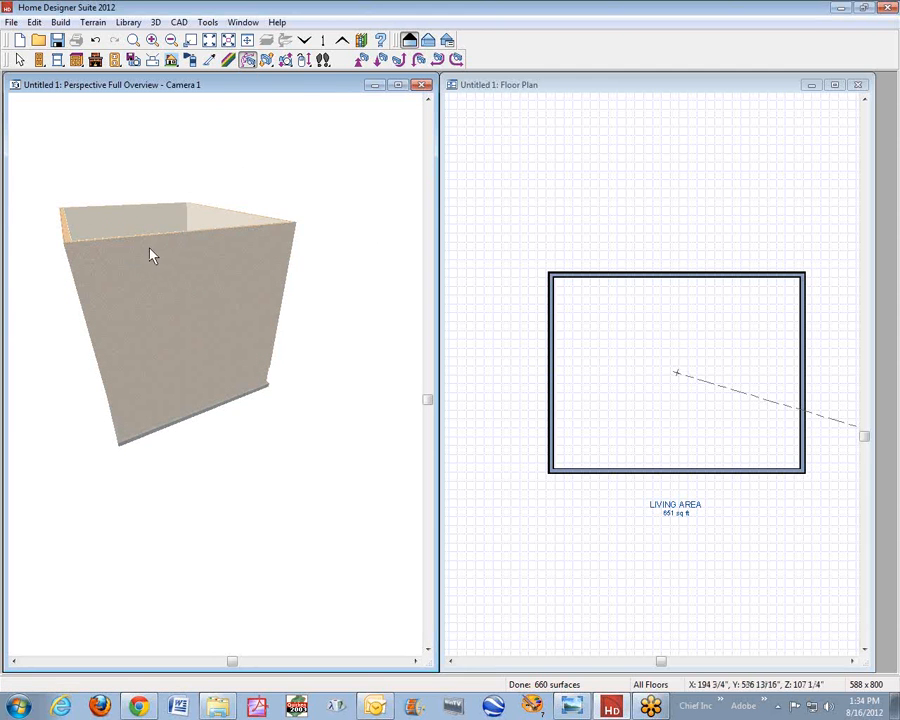
- Override the default ceiling heights of the second-floor room and set its Finished Ceiling height to 24 inches
click(612, 336)
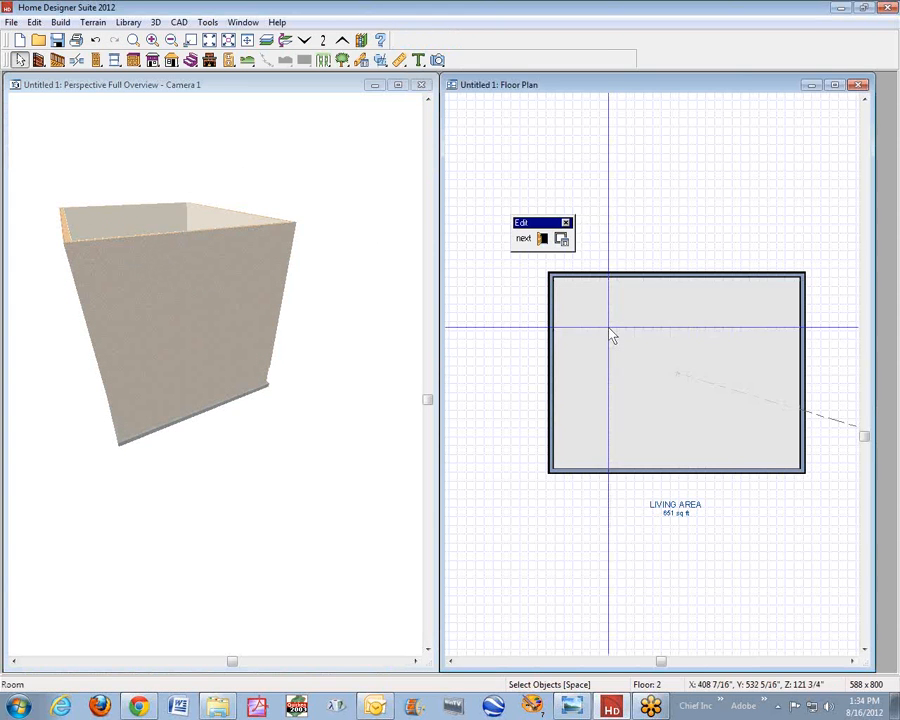
right_click(624, 343)
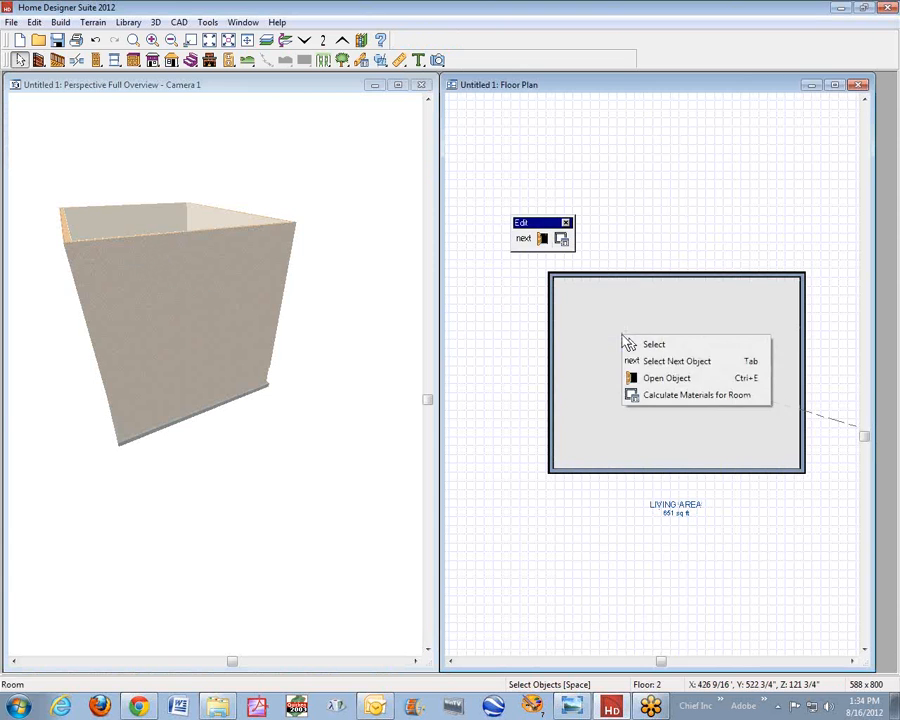
click(662, 376)
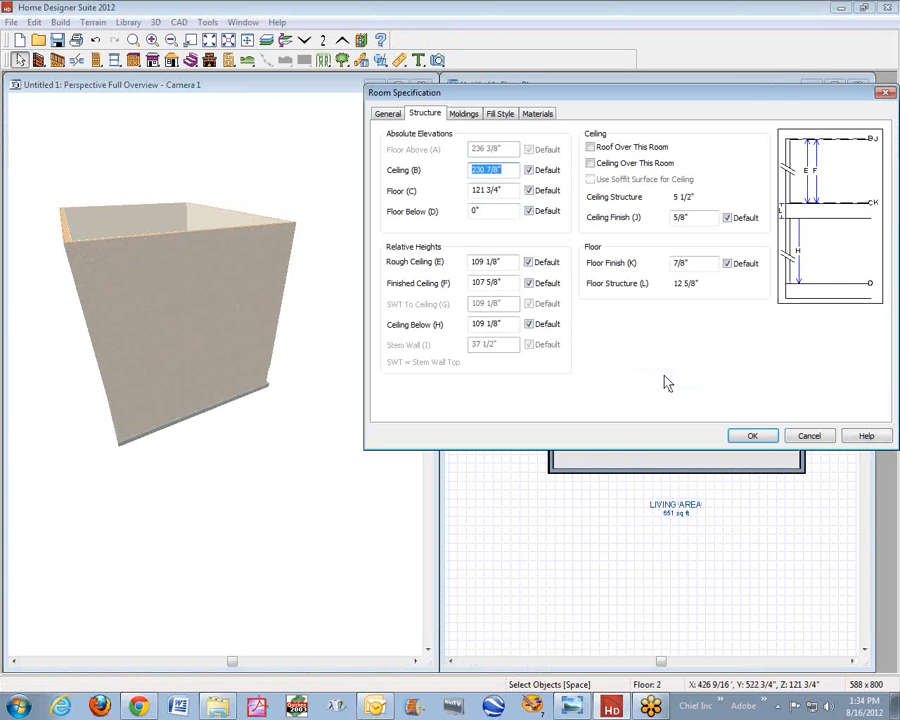
click(528, 284)
click(530, 263)
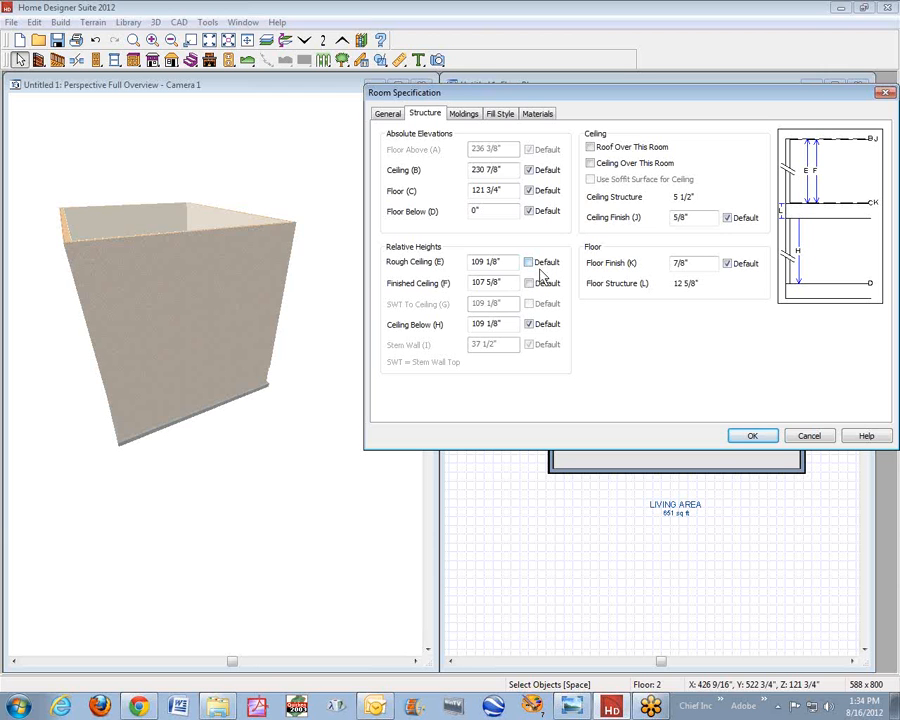
drag(514, 284, 390, 280)
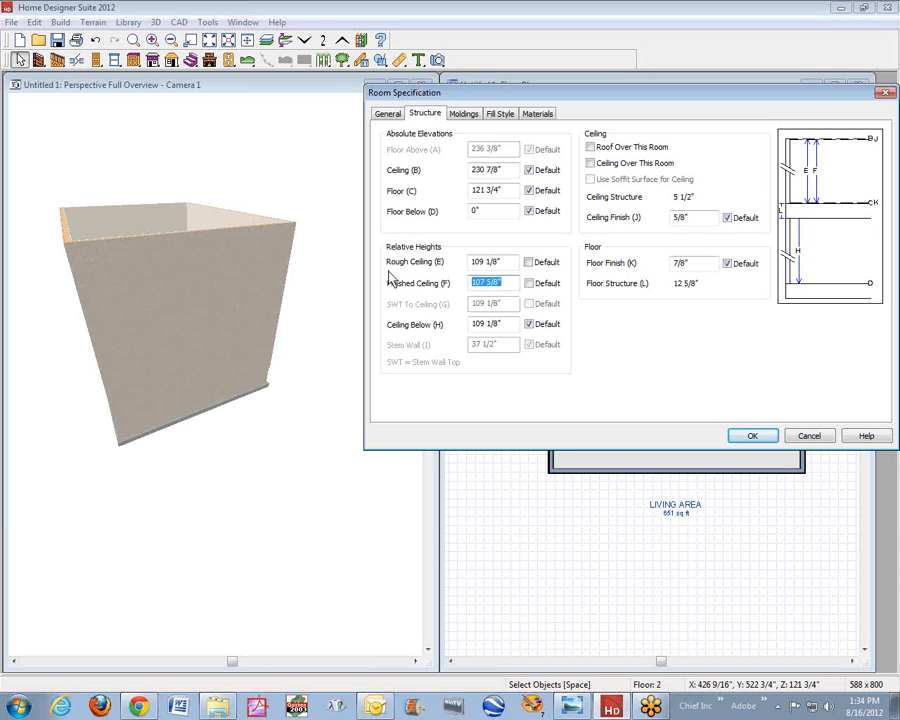
text(24)
click(760, 436)
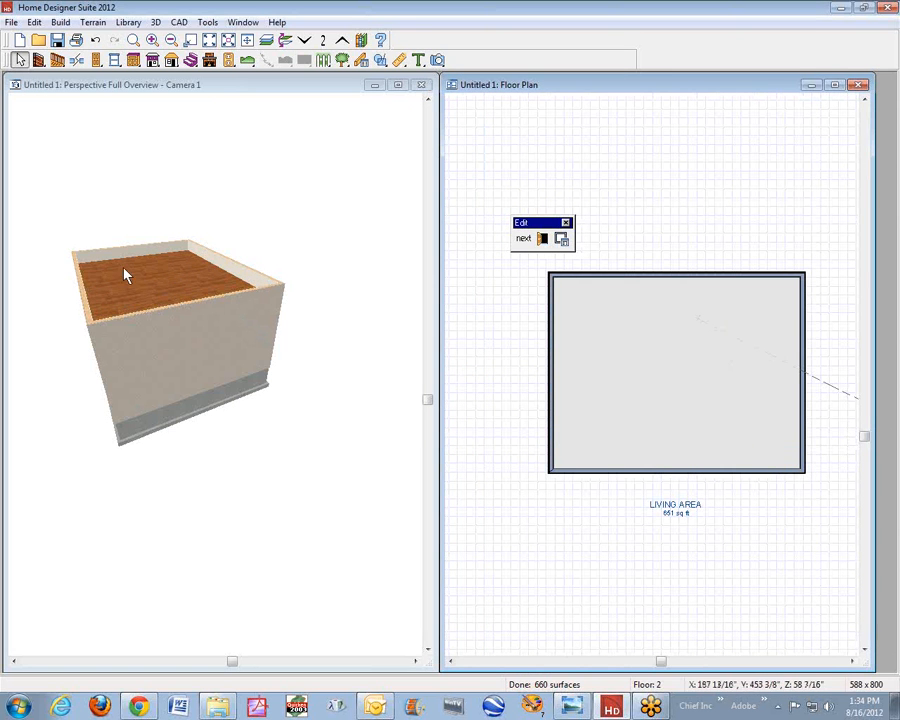
- Set the second-floor room's floor covering to Asphalt-01 from the Roadways Asphalt materials
right_click(655, 360)
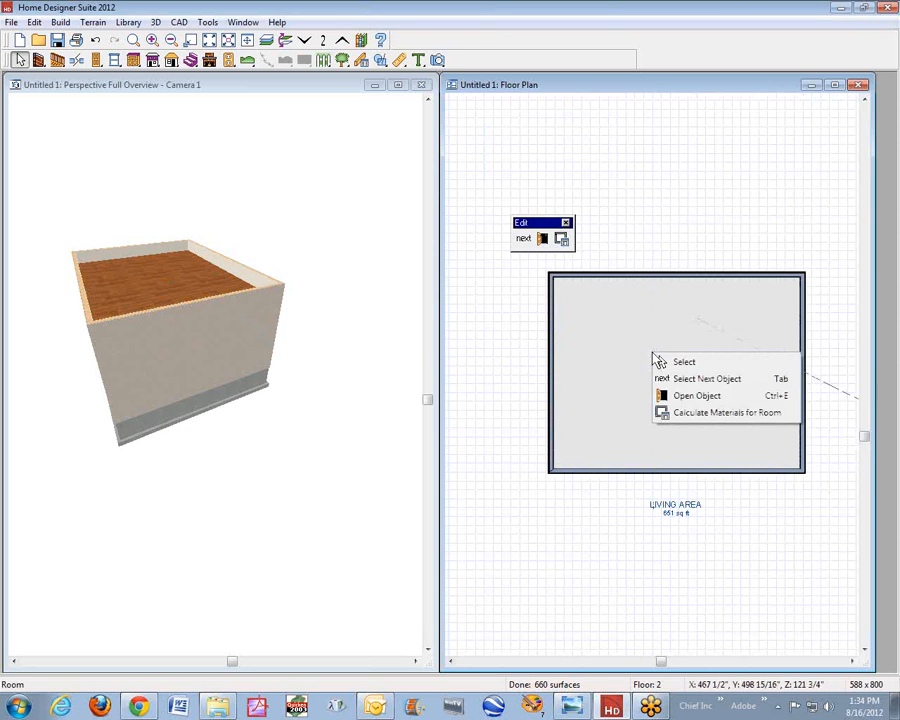
click(748, 397)
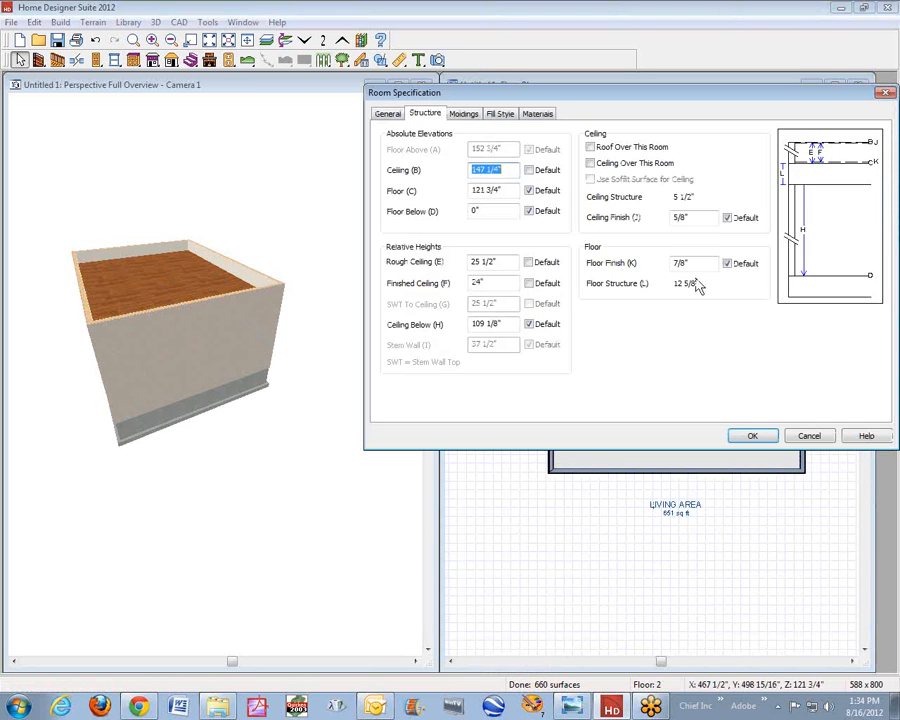
click(541, 114)
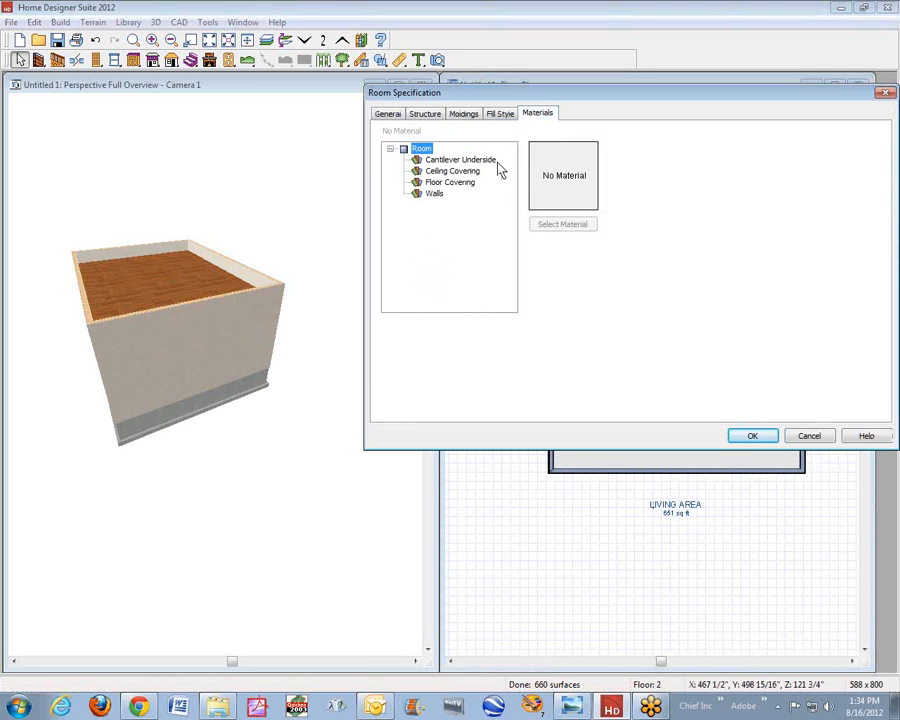
click(452, 183)
click(576, 226)
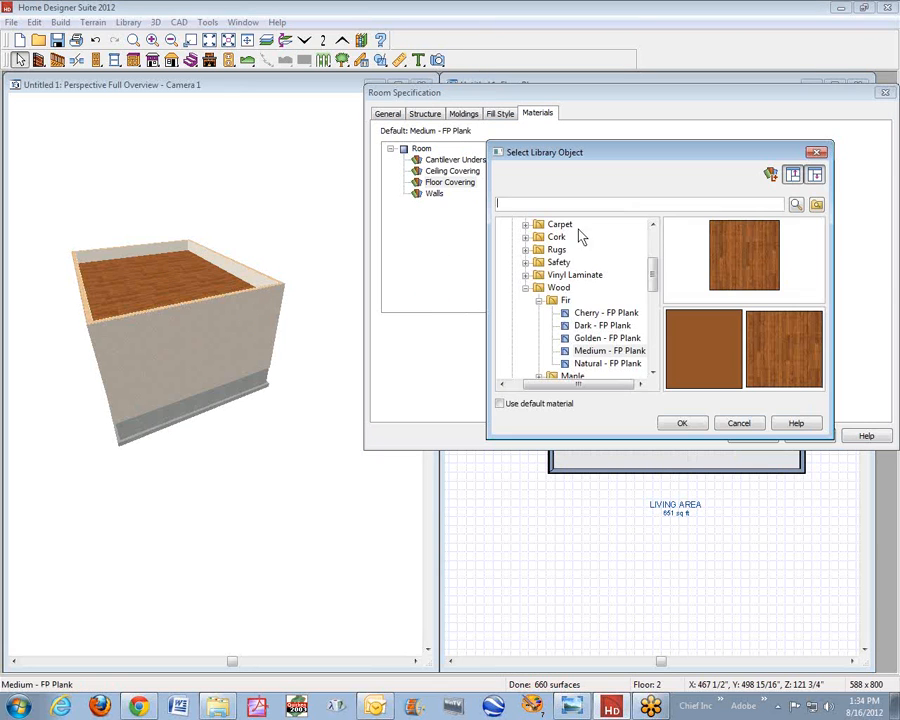
double_click(560, 288)
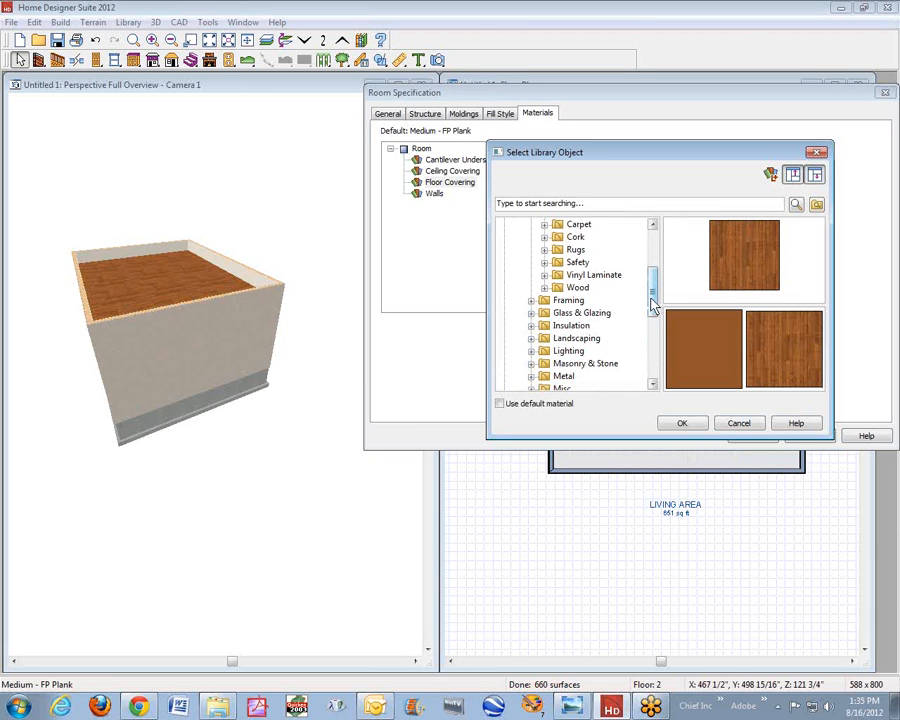
scroll(645, 298, up, 1)
scroll(633, 316, down, 4)
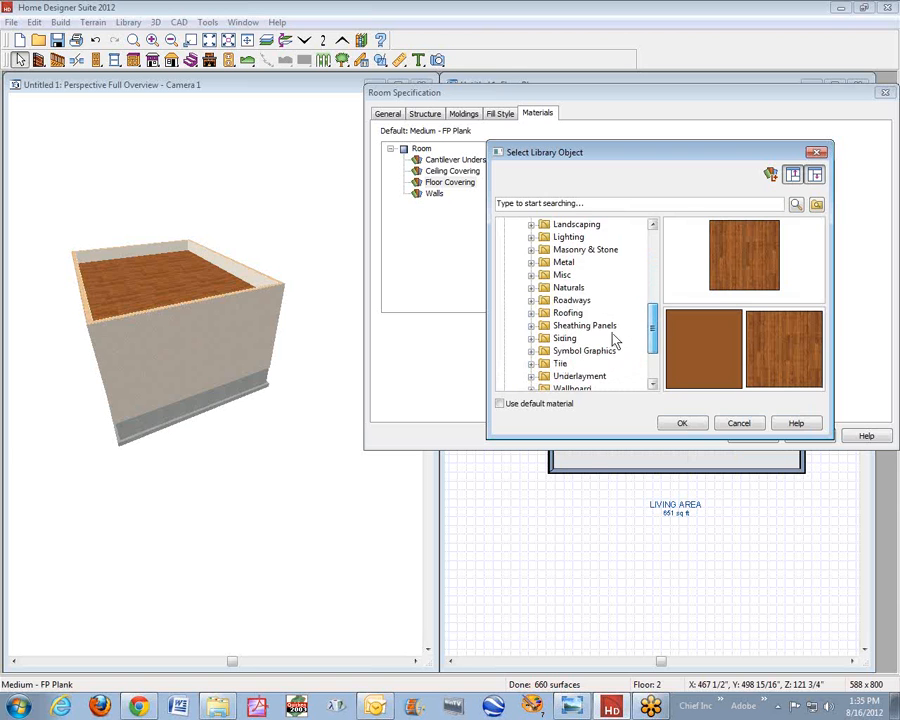
click(531, 300)
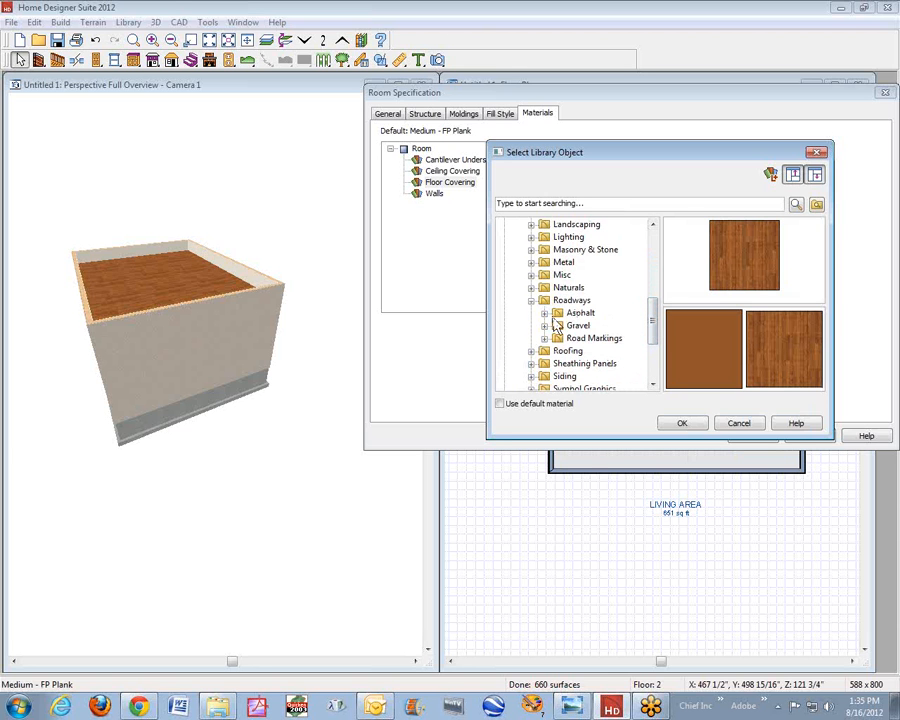
click(564, 317)
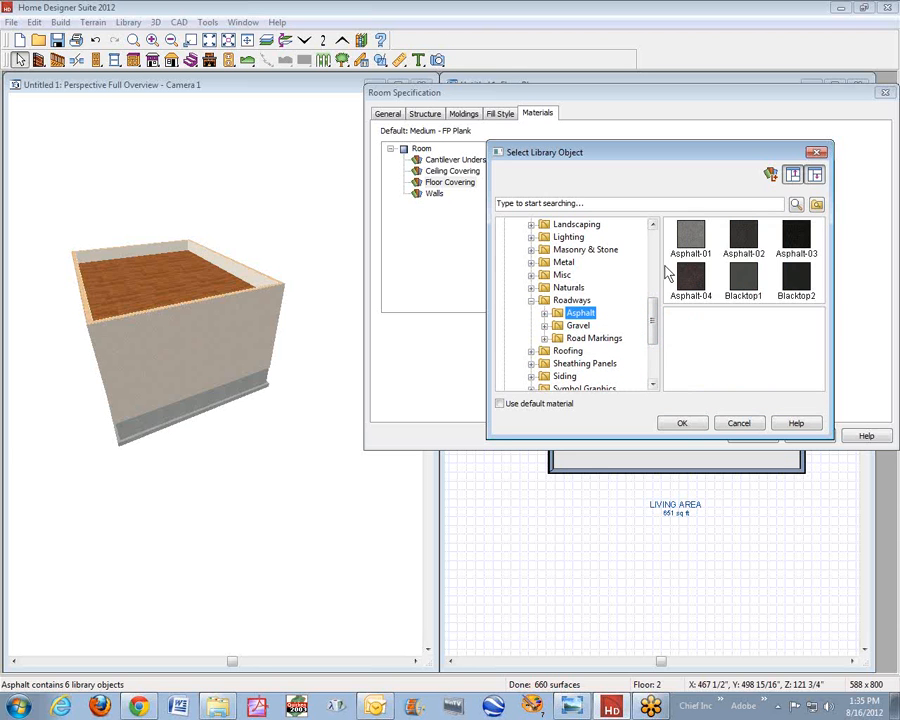
click(688, 240)
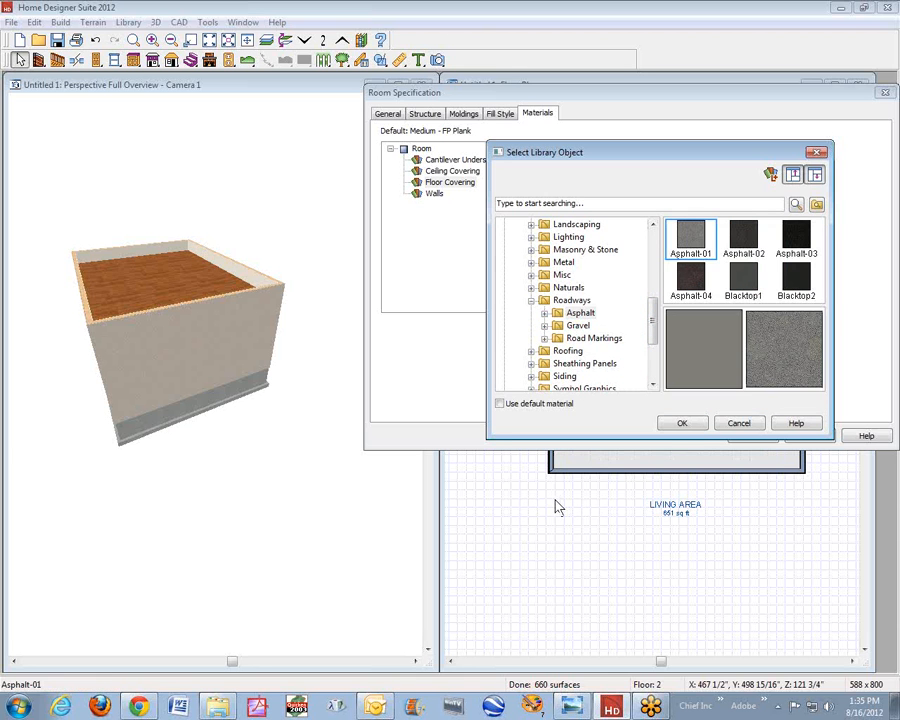
click(684, 424)
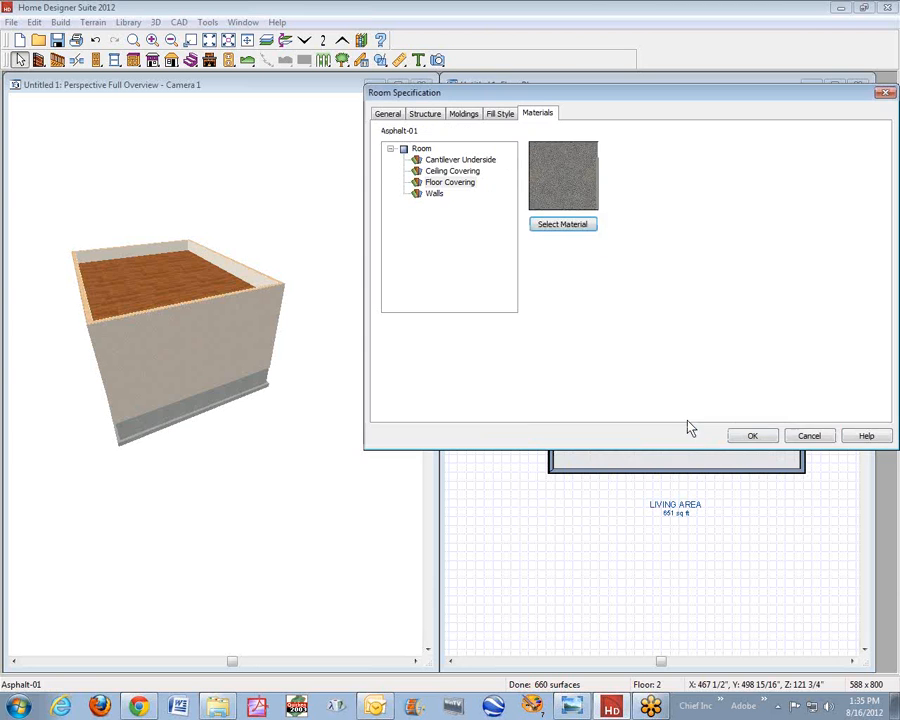
click(752, 436)
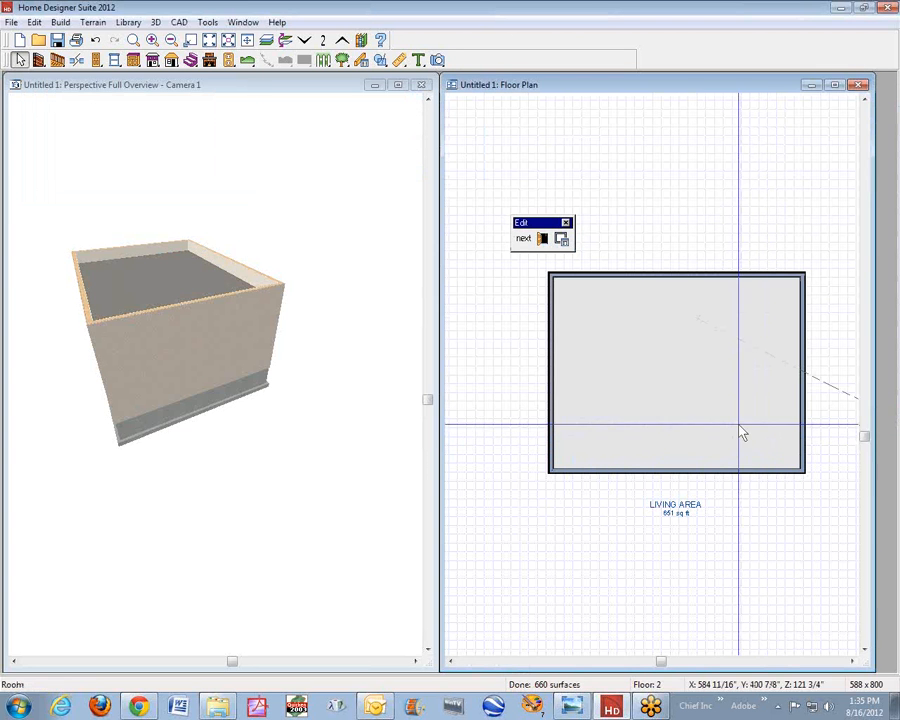
- Set the second-floor room's wall material to Beige Stucco from the Siding Stucco materials and turn off its default moldings
right_click(662, 381)
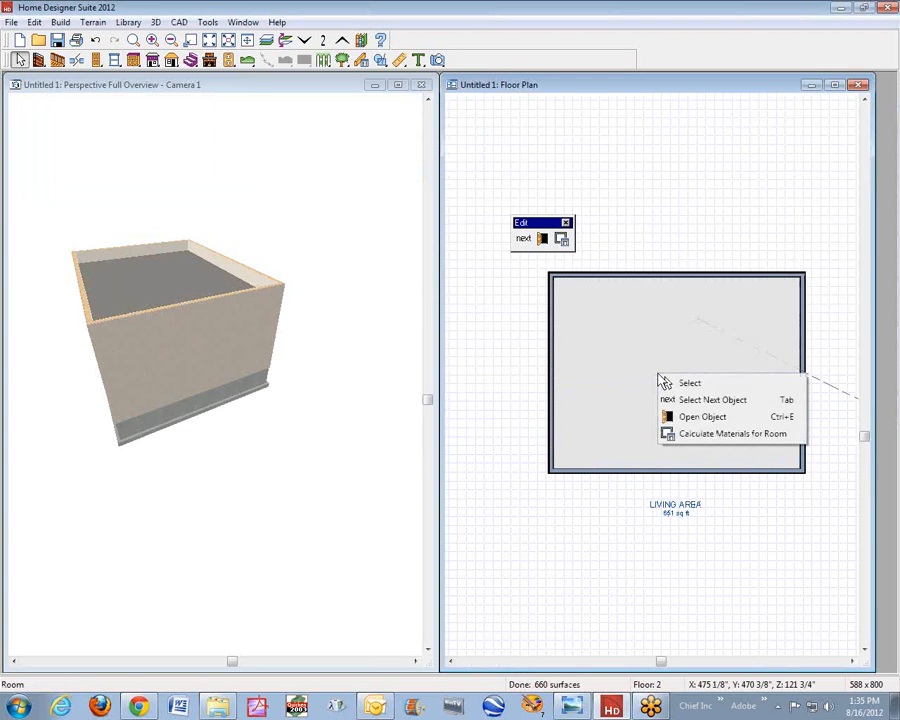
click(705, 417)
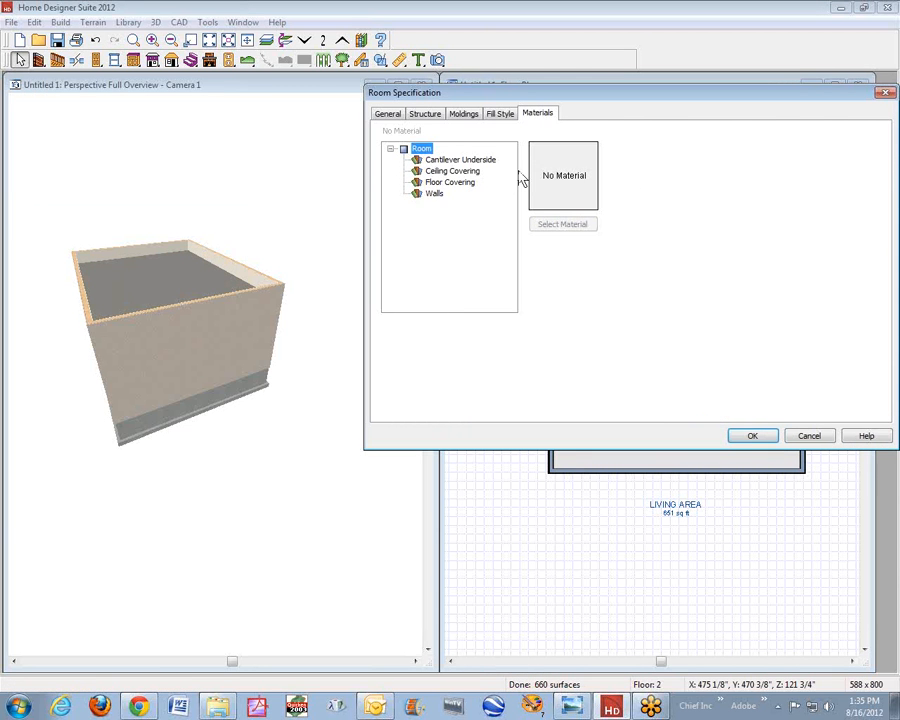
click(436, 195)
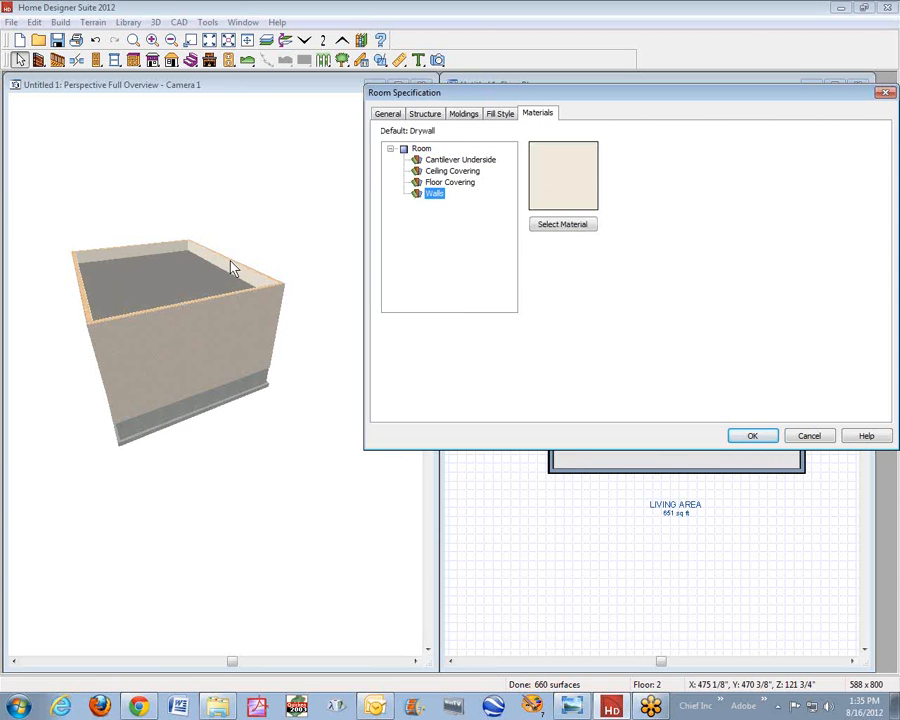
click(565, 225)
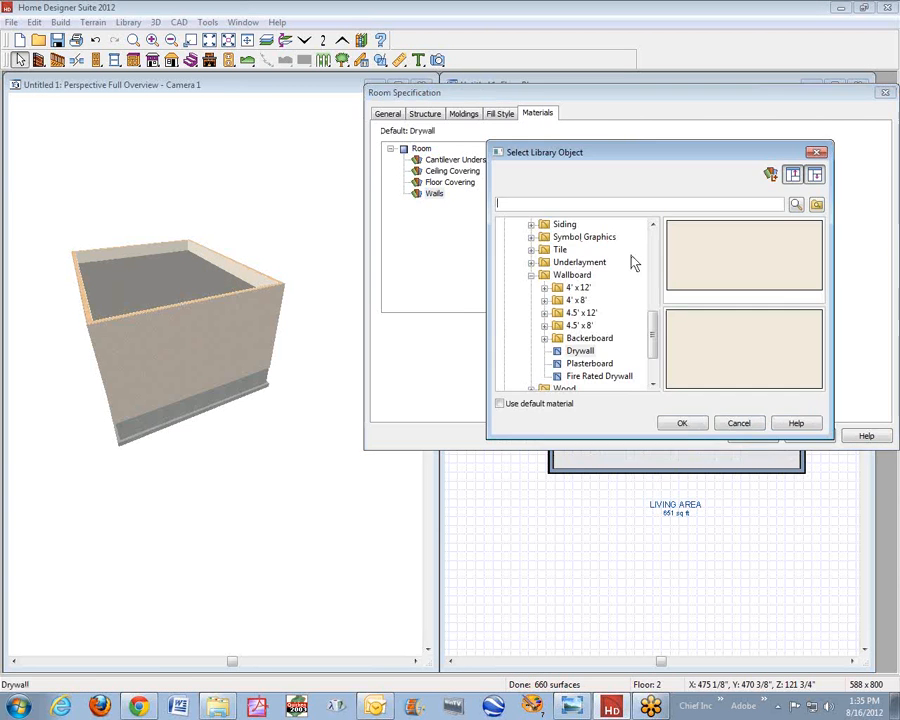
click(531, 275)
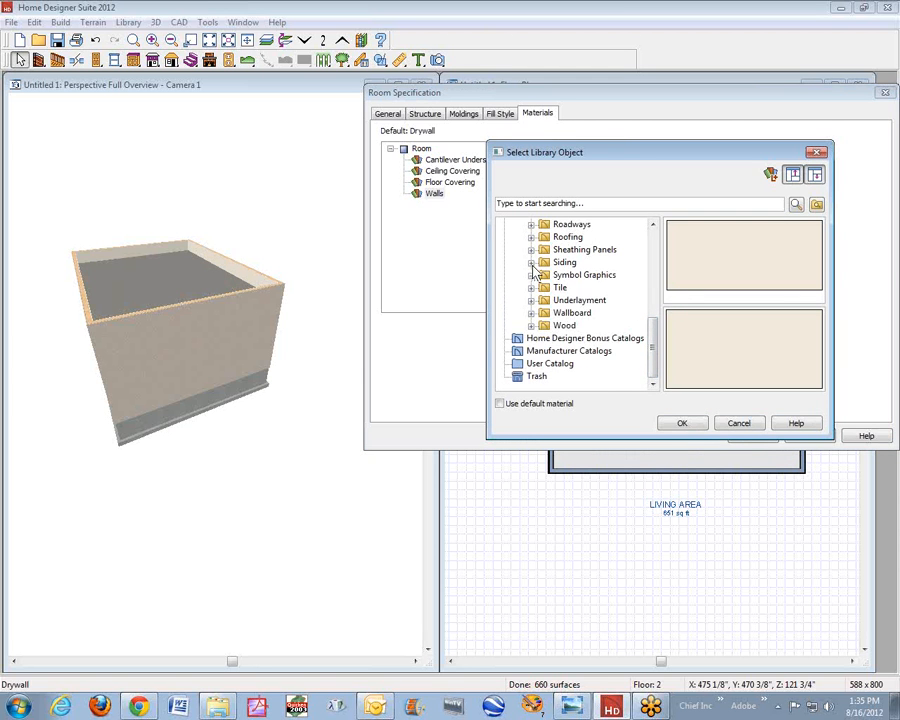
click(532, 263)
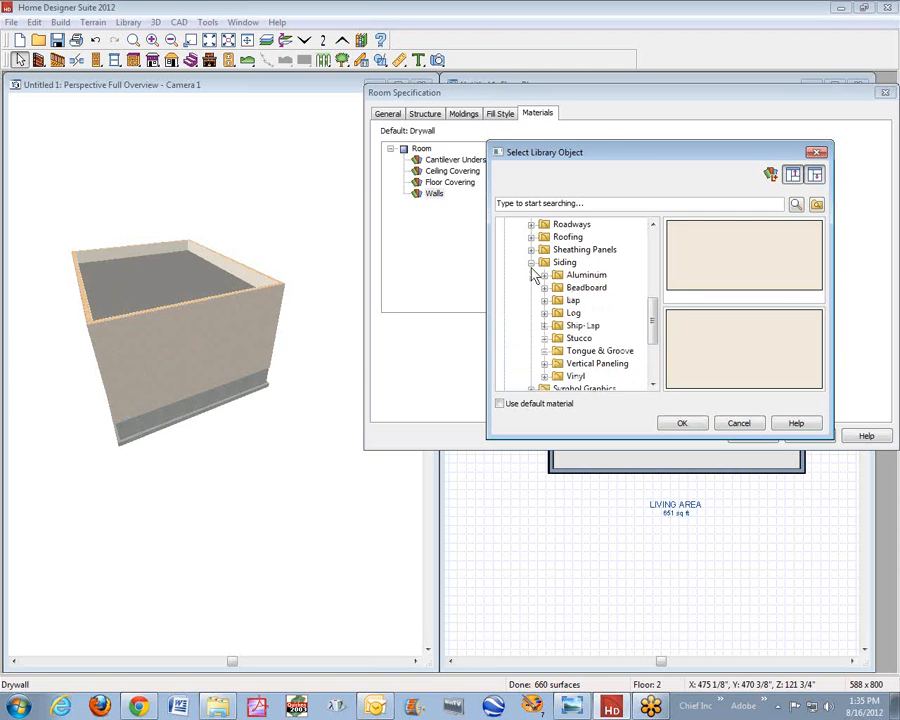
click(567, 339)
click(678, 233)
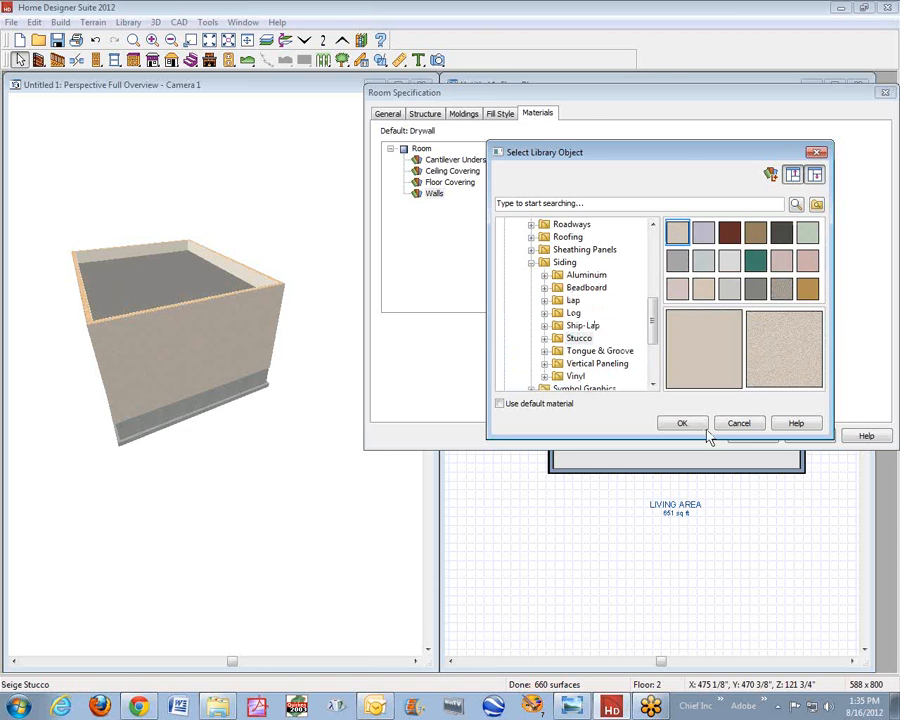
click(680, 422)
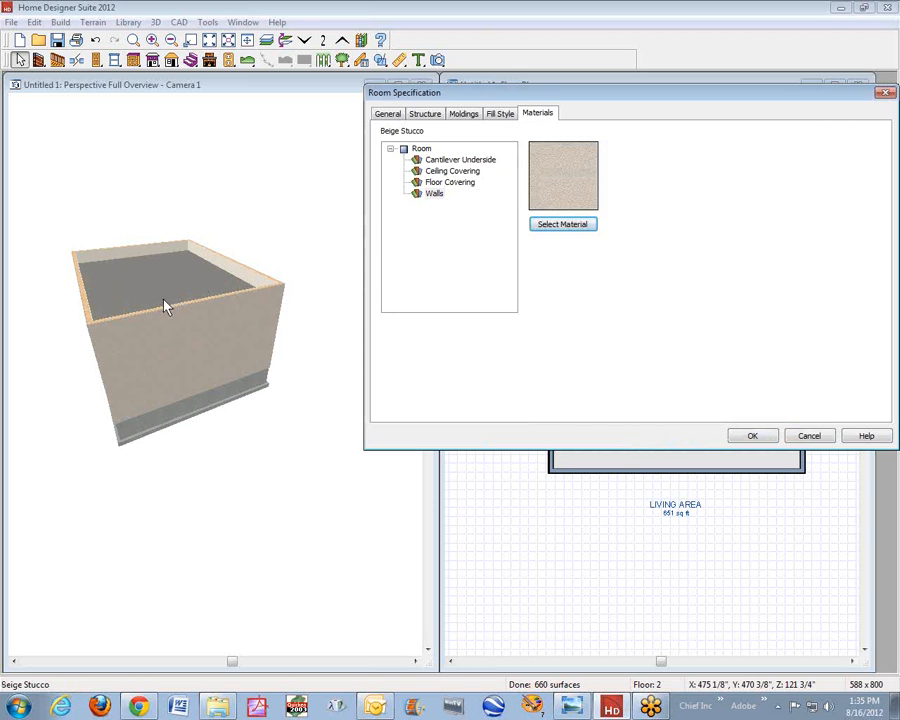
click(464, 114)
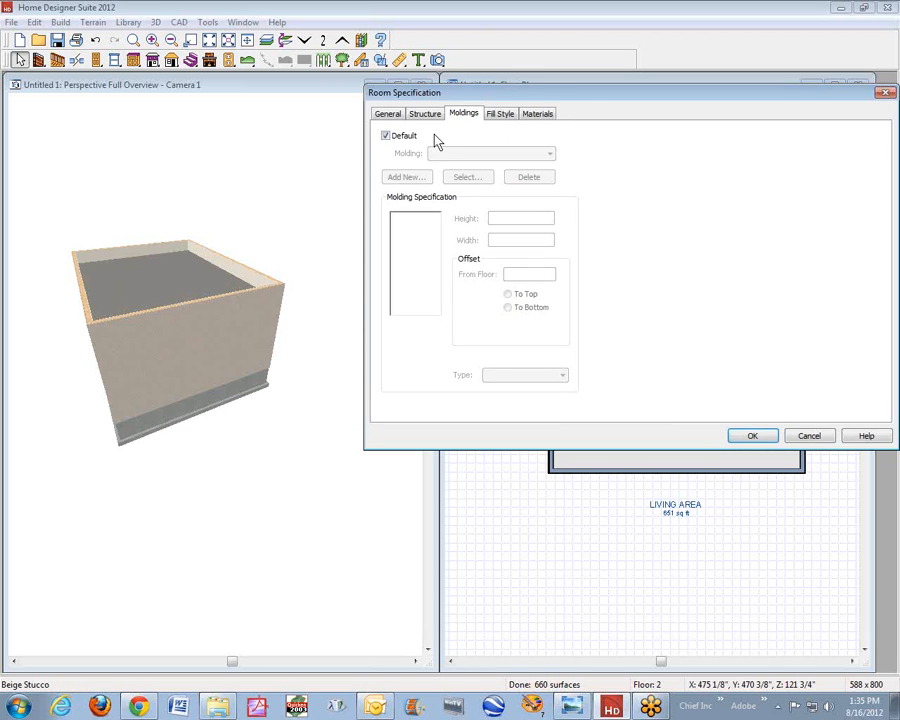
click(386, 136)
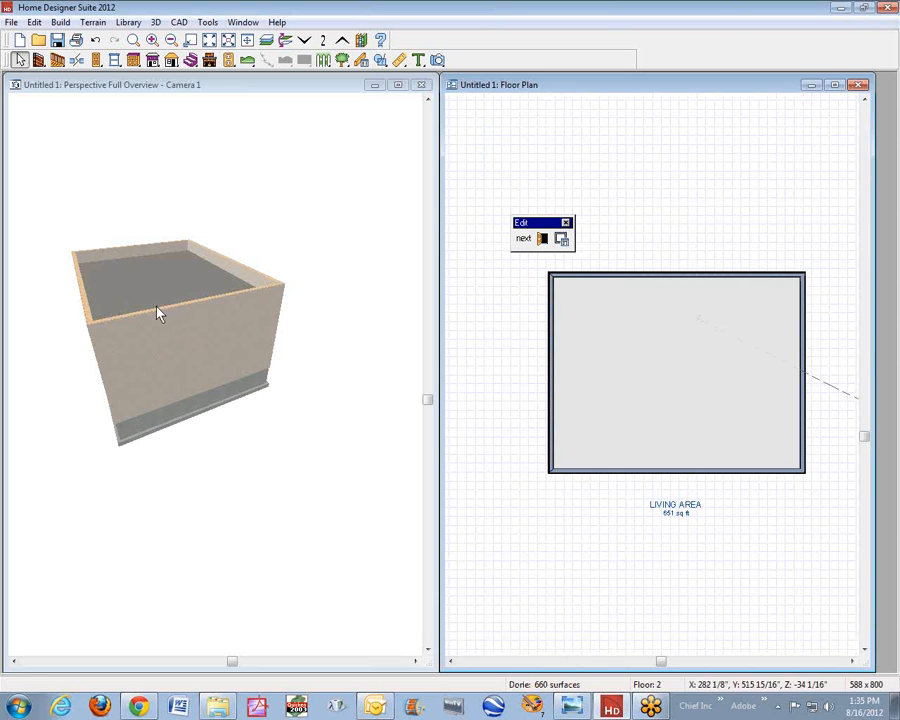
- Examine the top of the parapet walls up close at the building corner in the 3D overview
scroll(139, 324, up, 2)
scroll(141, 328, down, 1)
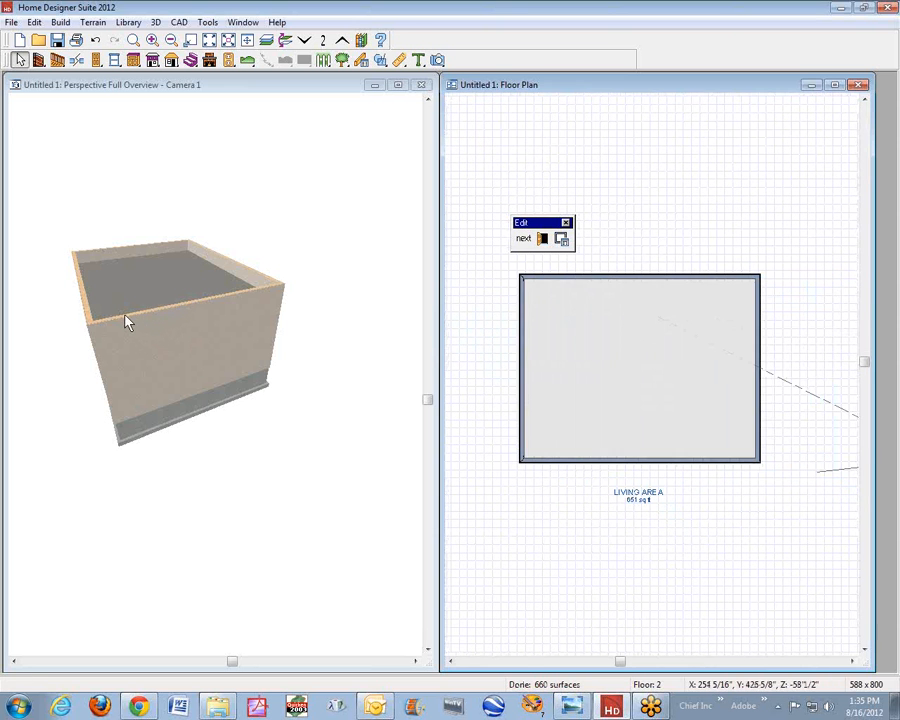
click(167, 288)
scroll(220, 307, up, 3)
click(327, 196)
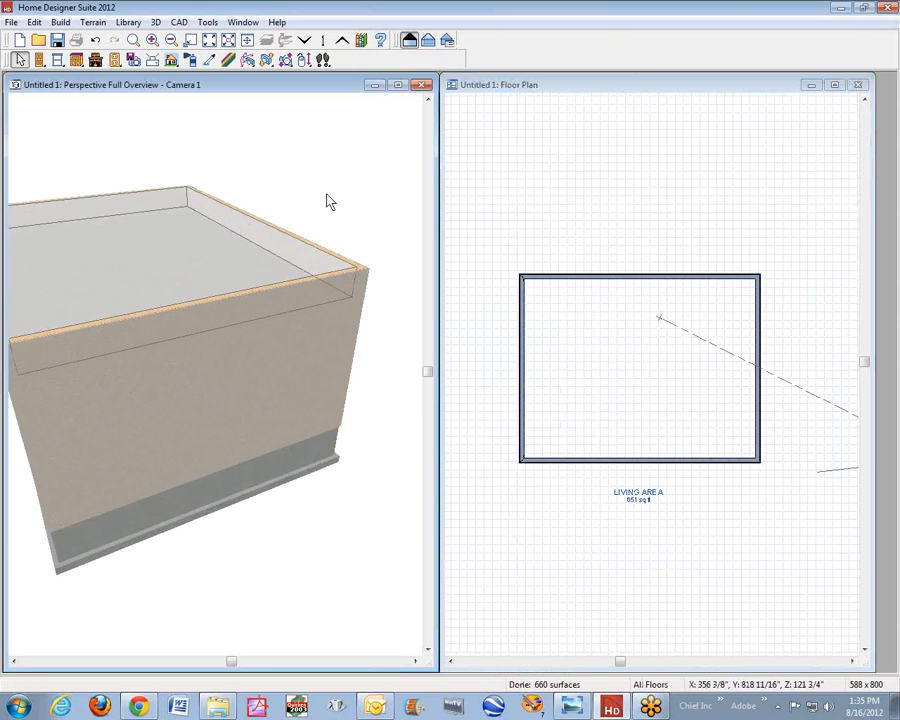
scroll(343, 265, up, 3)
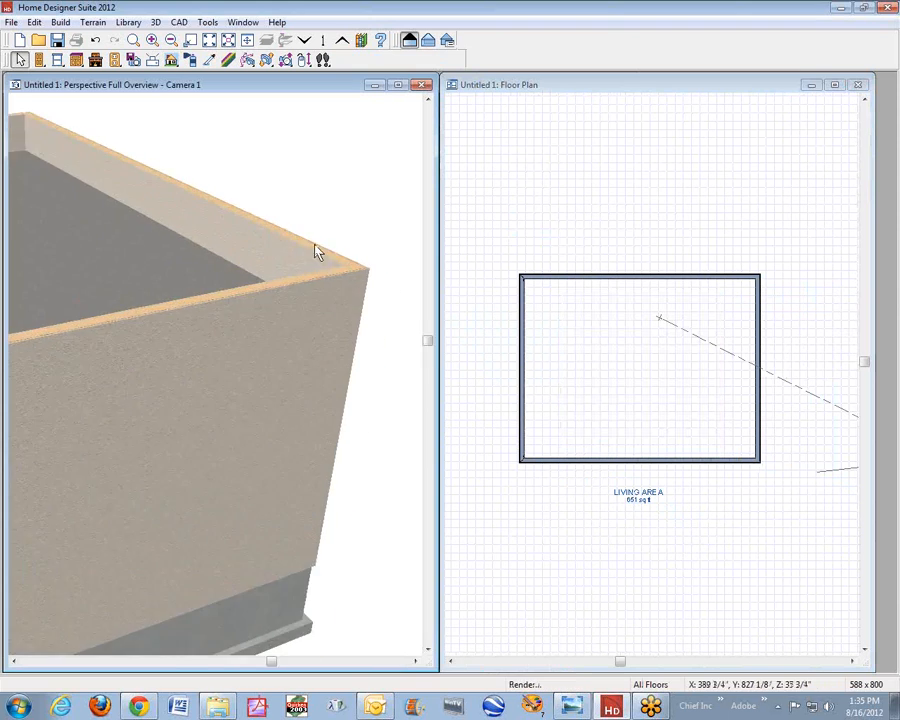
scroll(316, 255, up, 5)
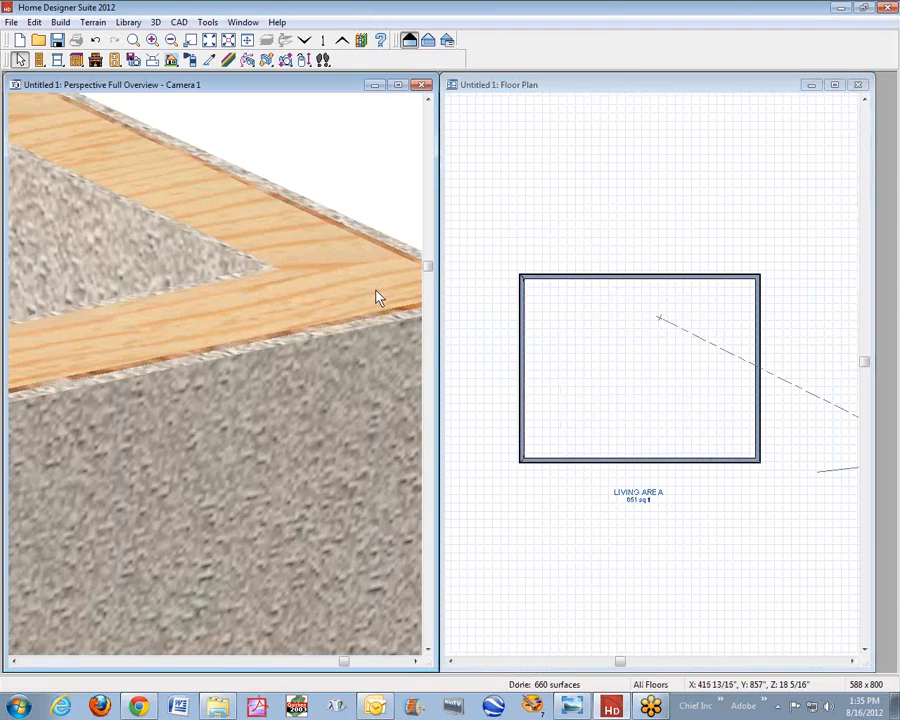
scroll(378, 297, down, 5)
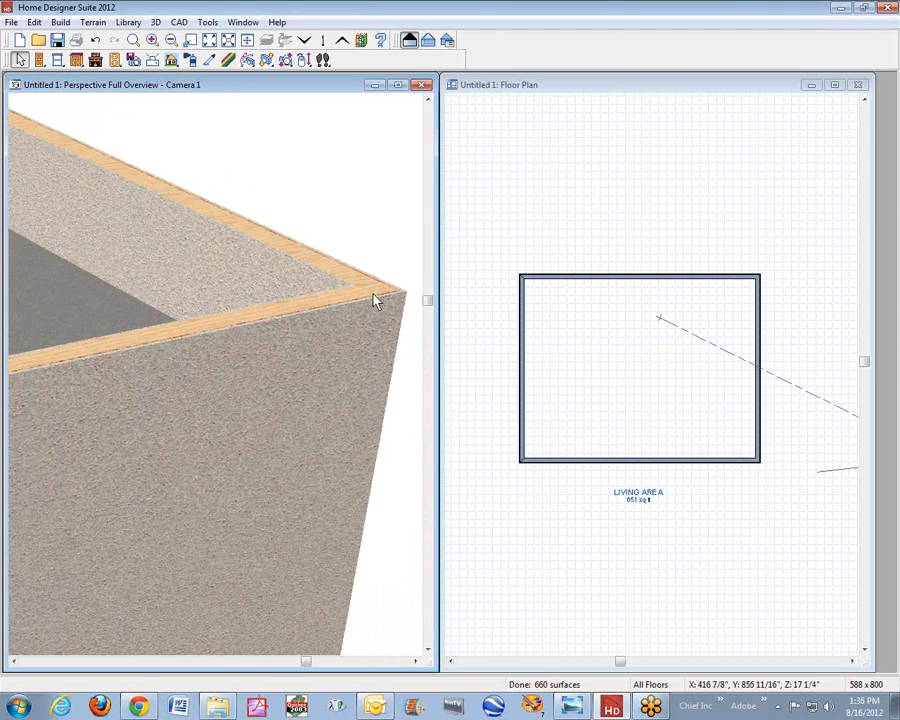
- Try to paint the exposed fir stud tops of the parapet walls with Beige Stucco using the Material Painter, including its floor mode
click(192, 61)
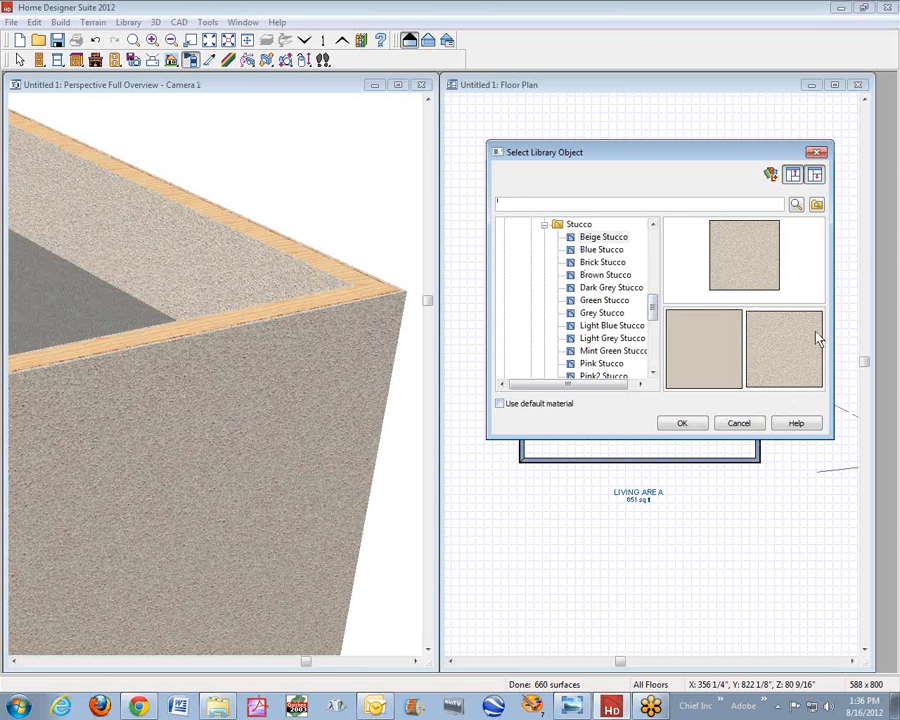
click(680, 423)
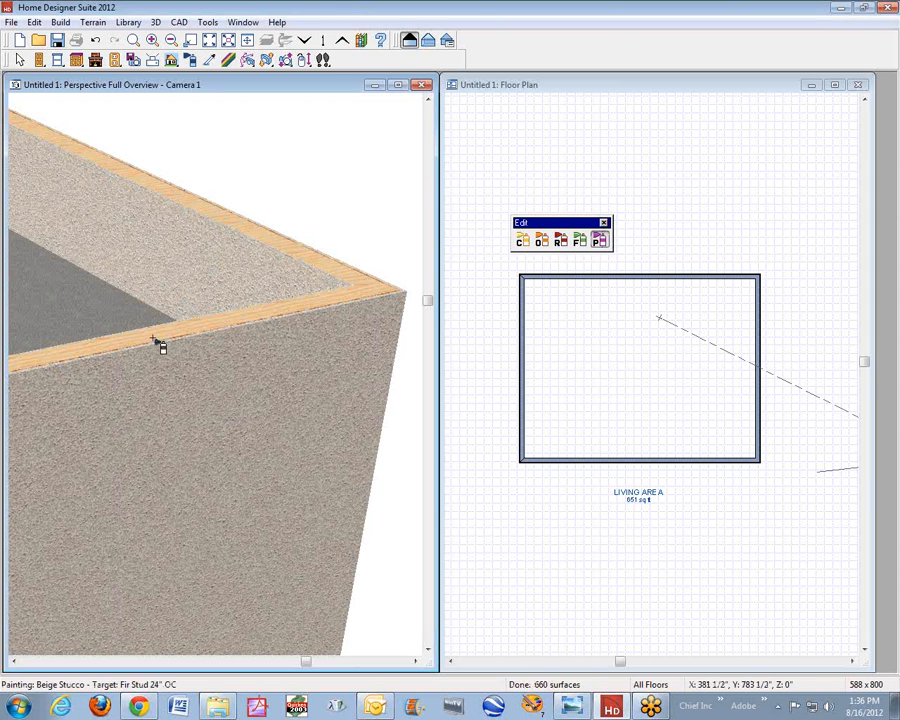
scroll(156, 336, down, 3)
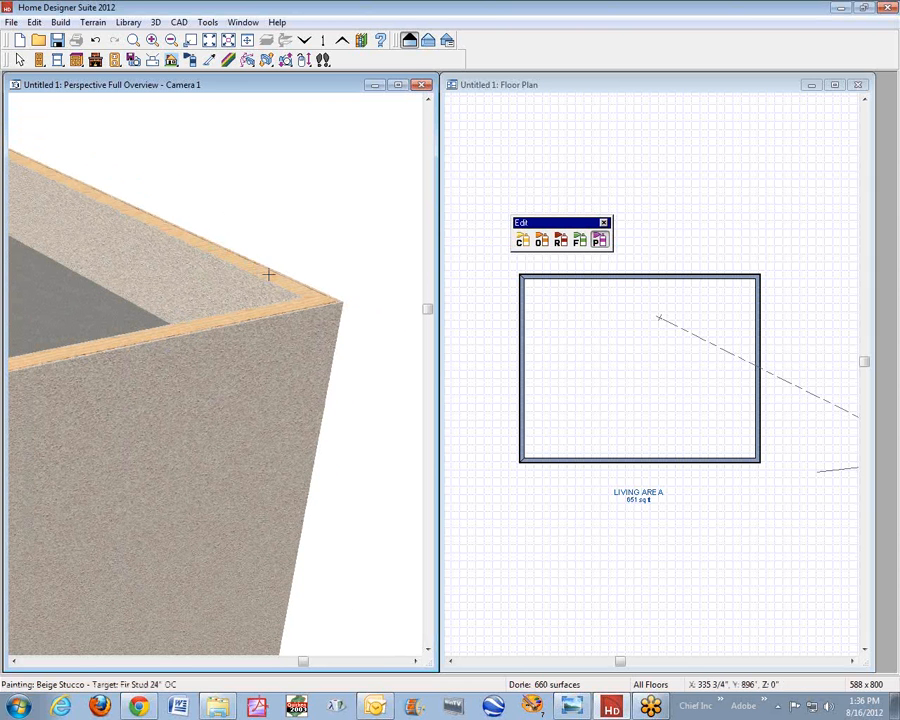
click(580, 242)
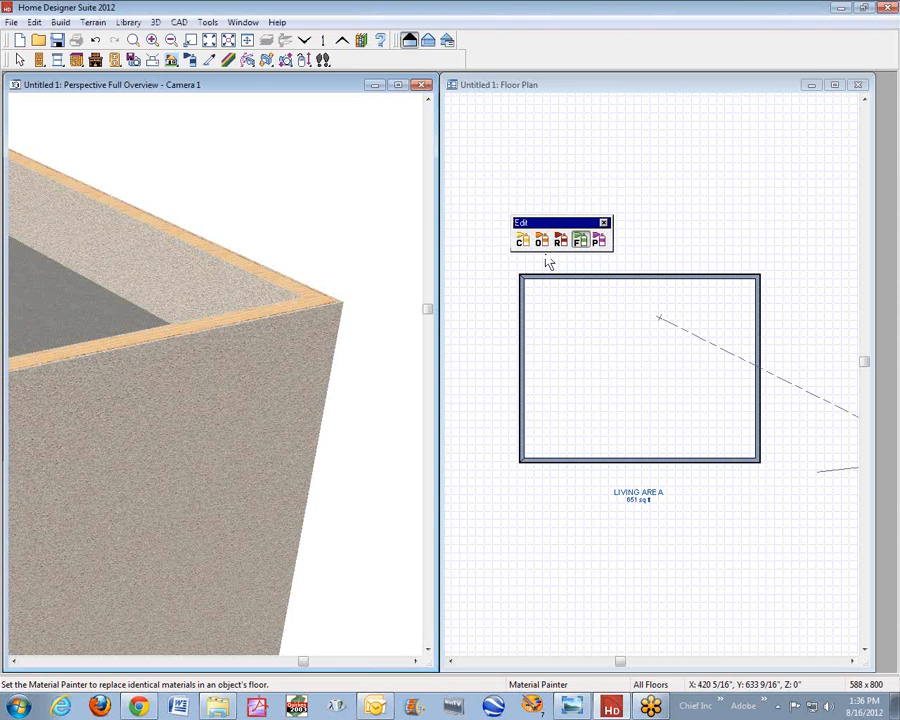
click(308, 302)
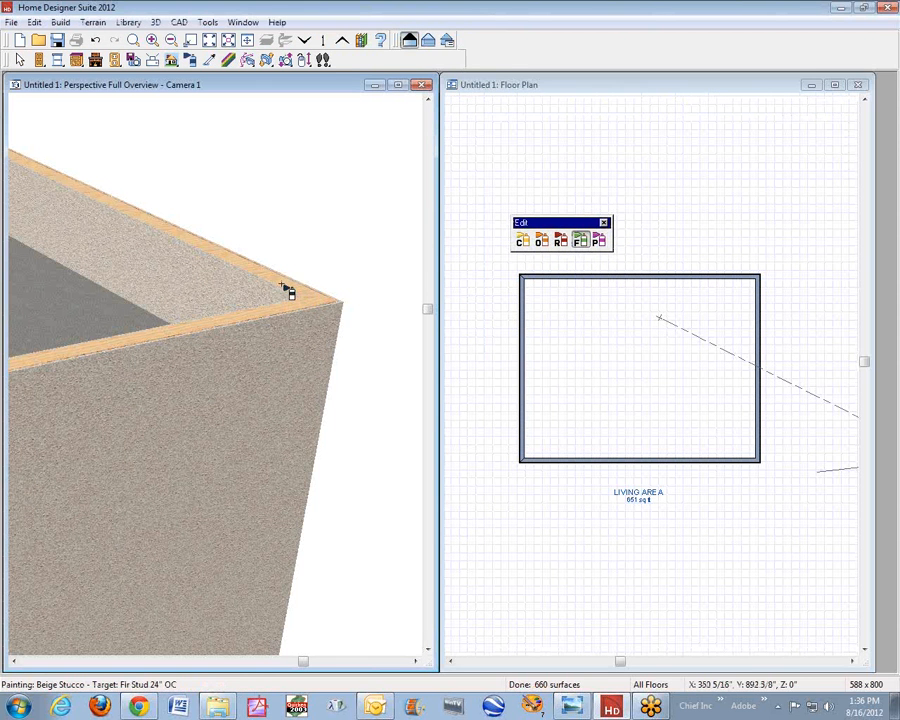
click(209, 60)
click(157, 250)
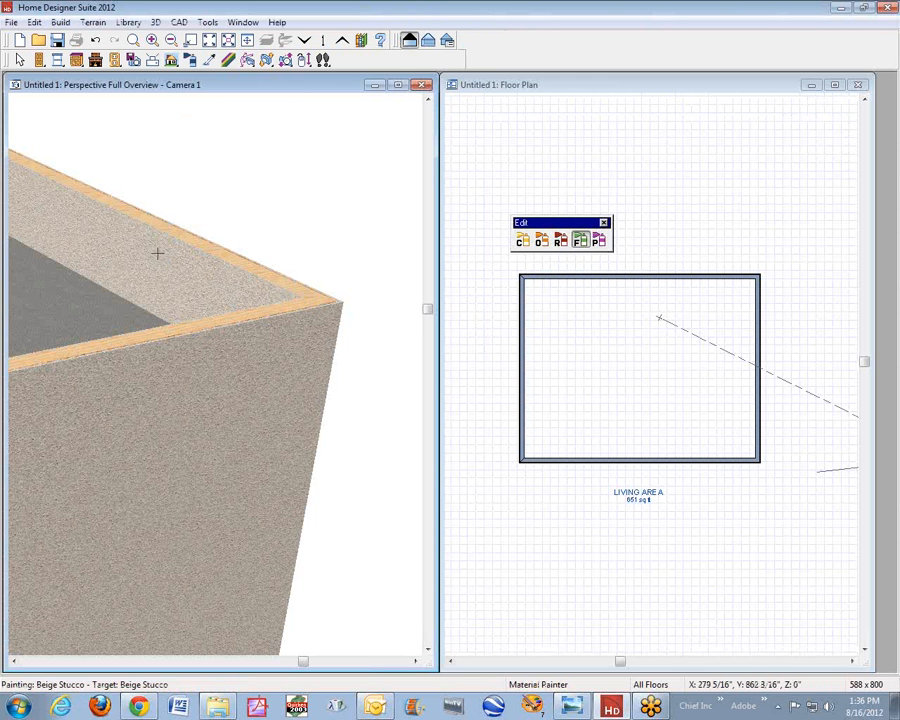
click(313, 307)
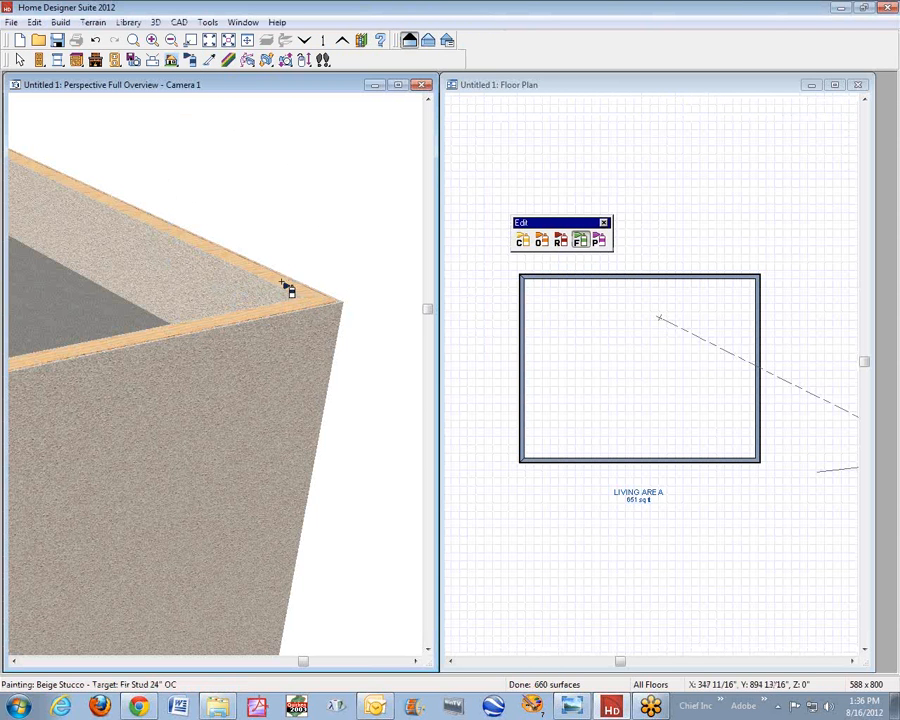
click(265, 311)
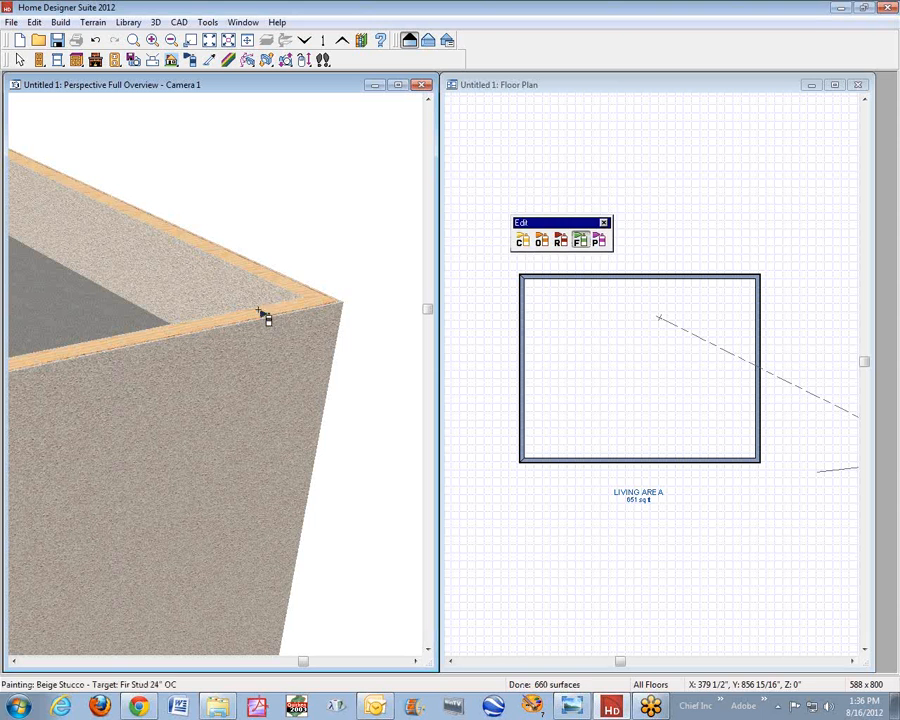
key(space)
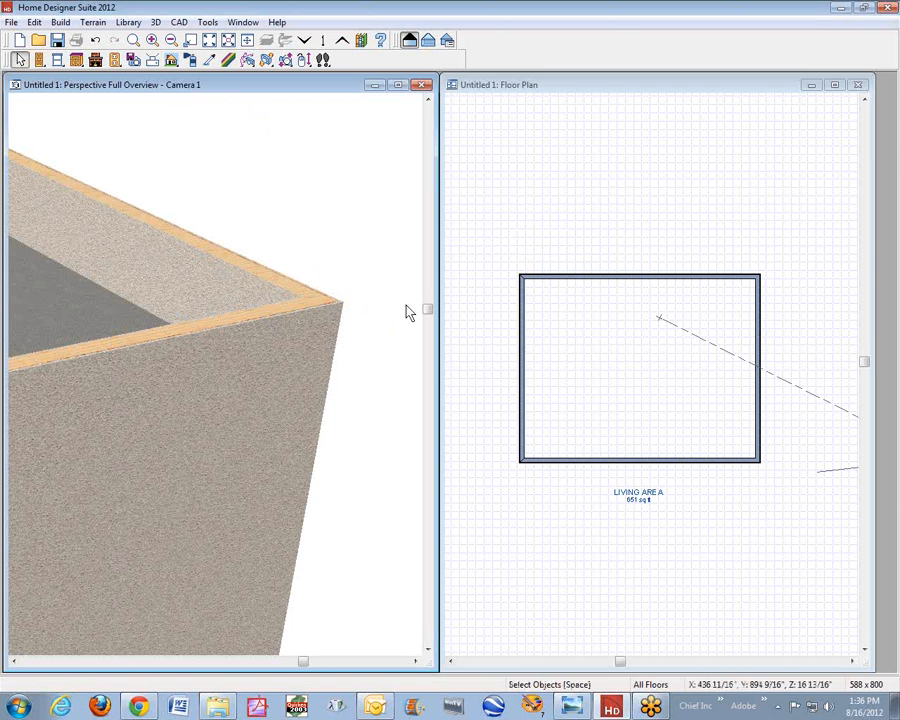
- Check whether the four second-floor walls can be edited together, and inspect the general specification of a single wall
click(523, 345)
shift+click(697, 460)
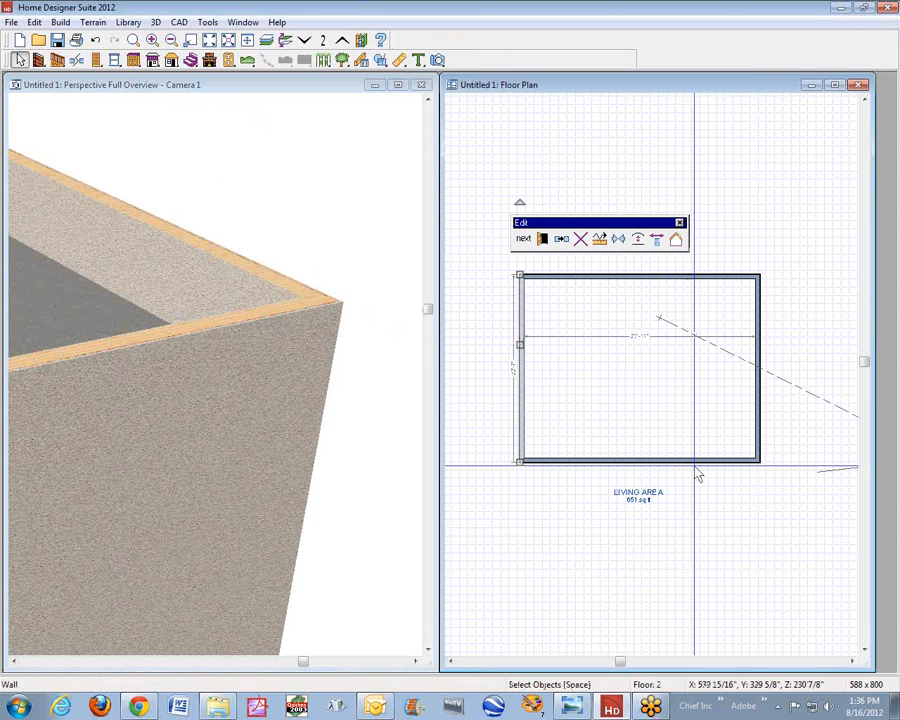
shift+click(759, 412)
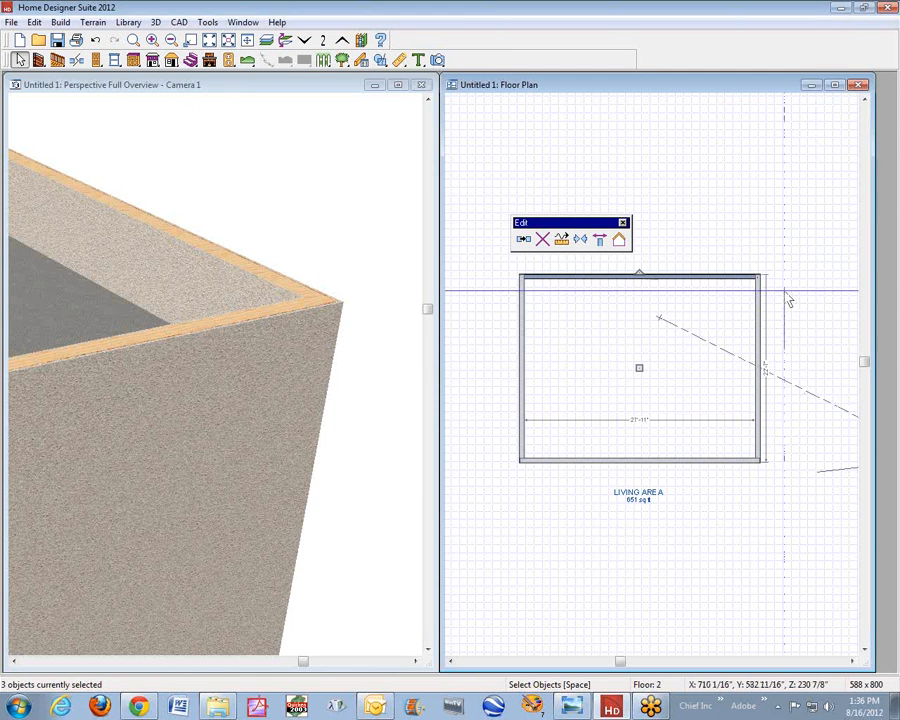
shift+click(723, 276)
shift+click(778, 298)
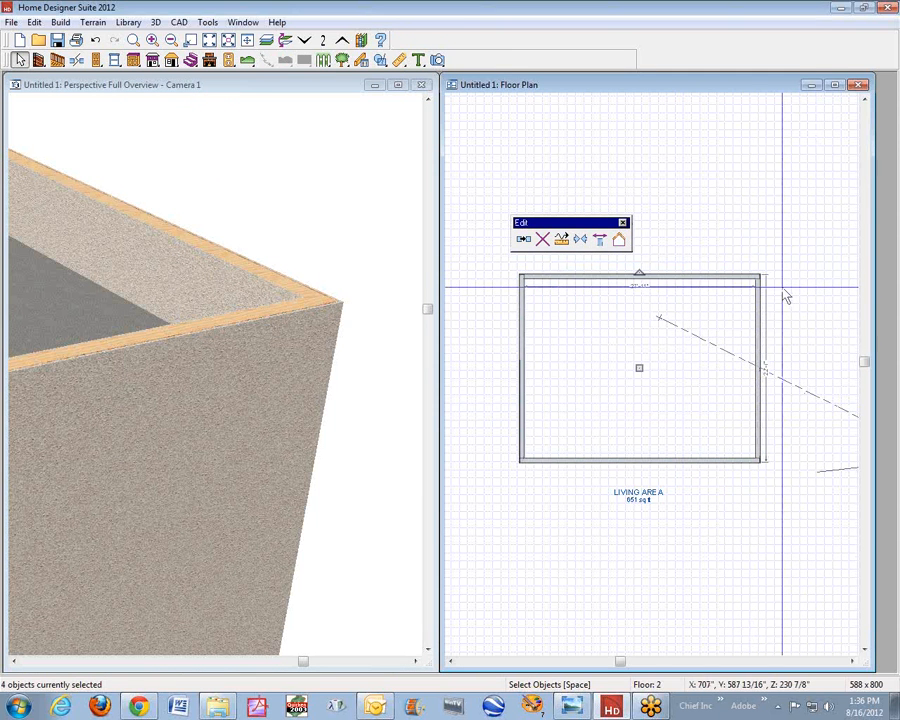
click(627, 288)
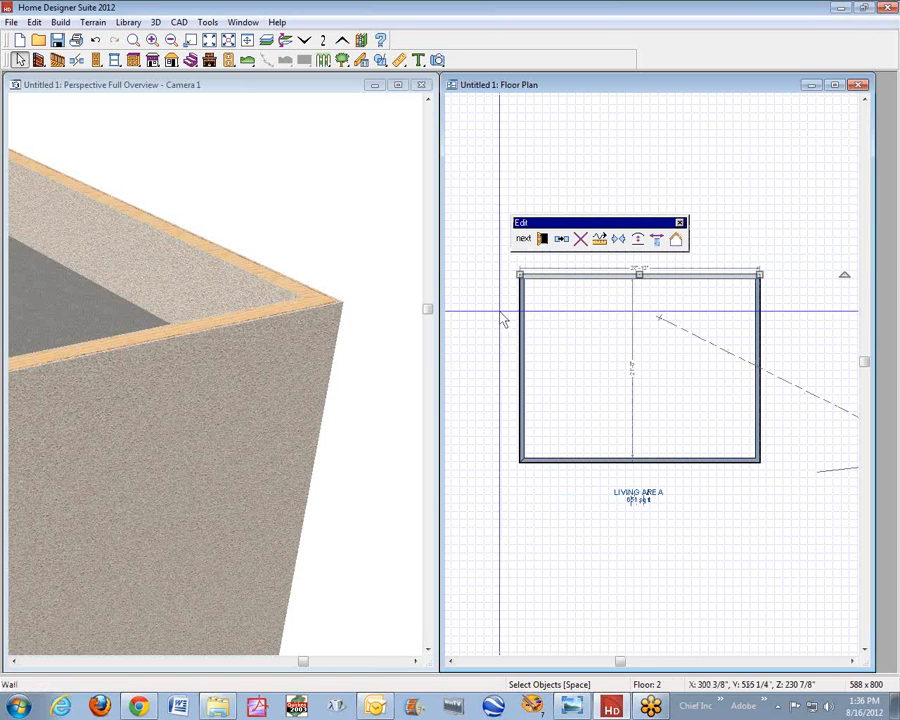
click(768, 412)
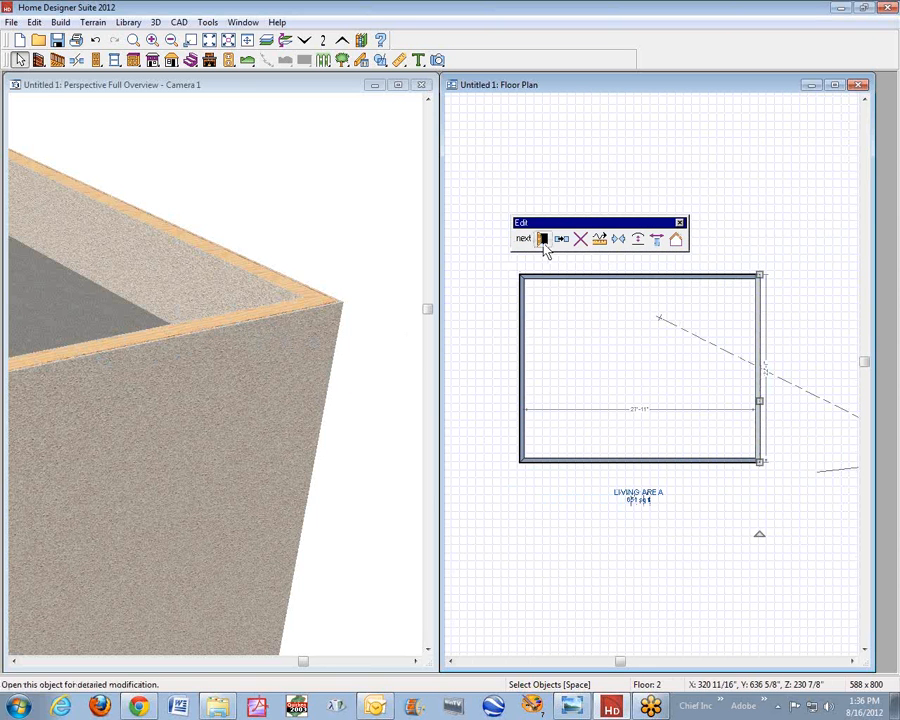
click(541, 239)
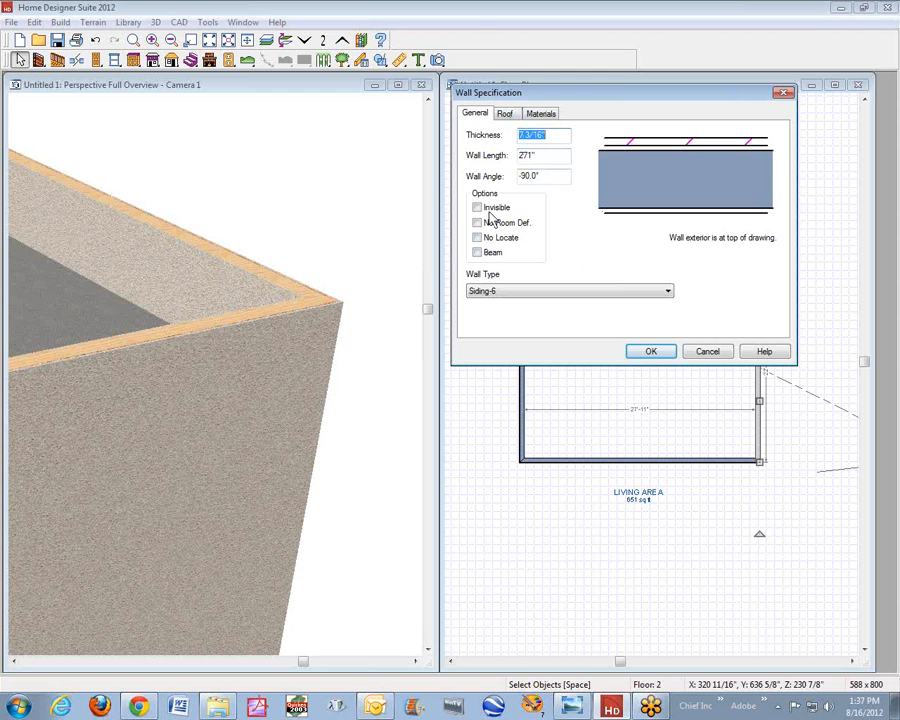
click(713, 356)
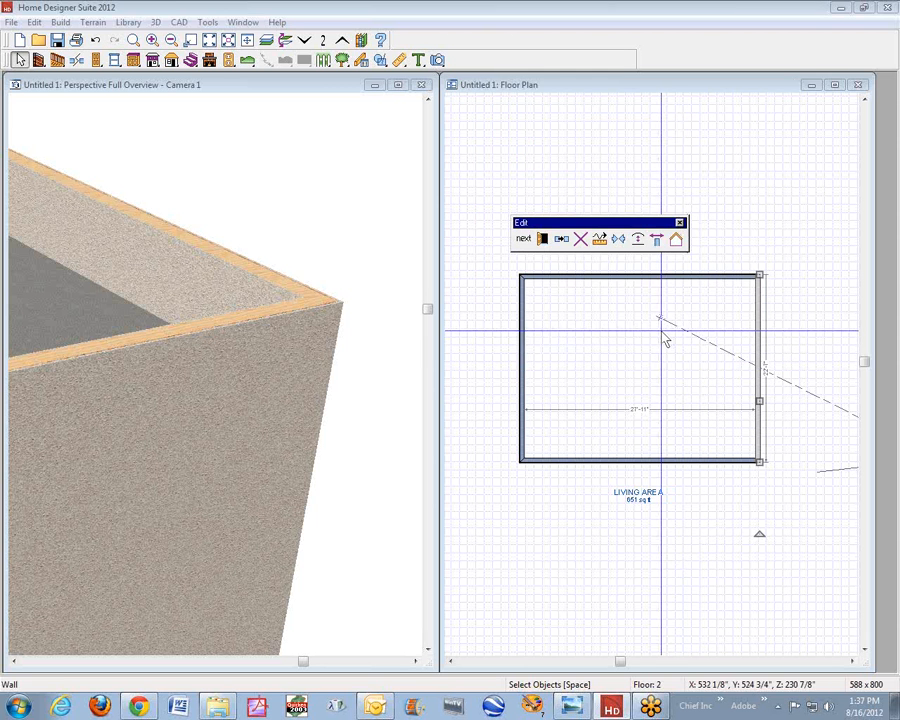
- Delete all four Siding-6 walls of the second floor in the floor plan
click(657, 311)
click(662, 289)
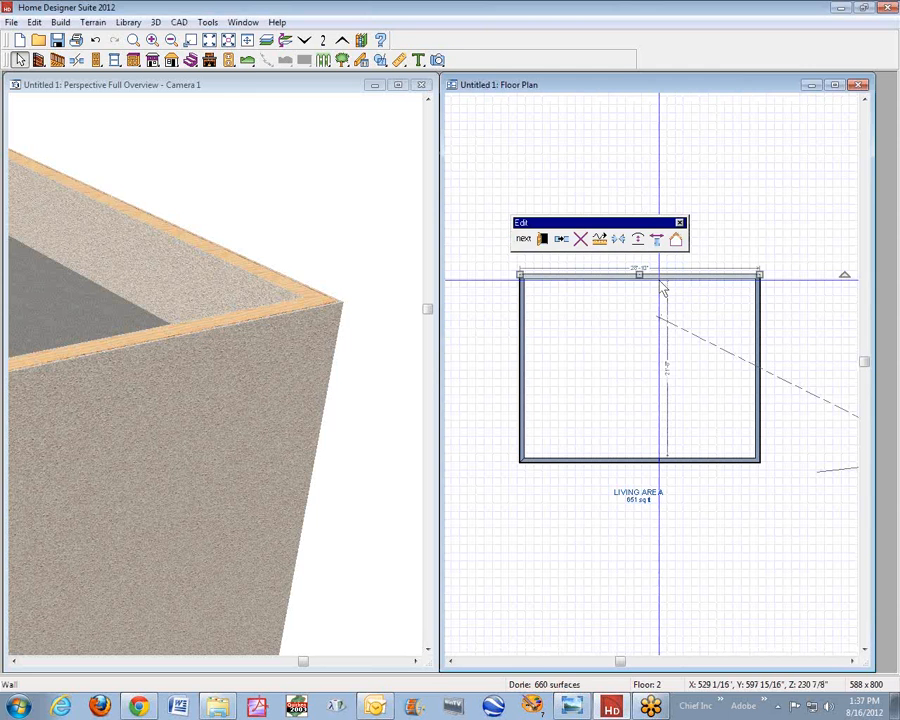
key(Delete)
click(759, 322)
key(Delete)
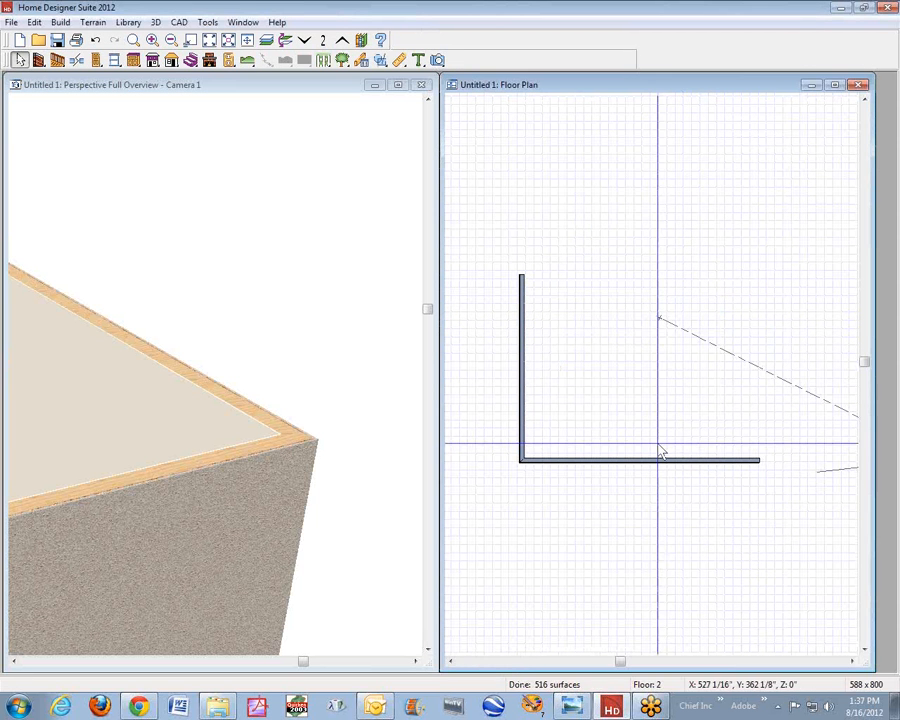
click(655, 460)
key(Delete)
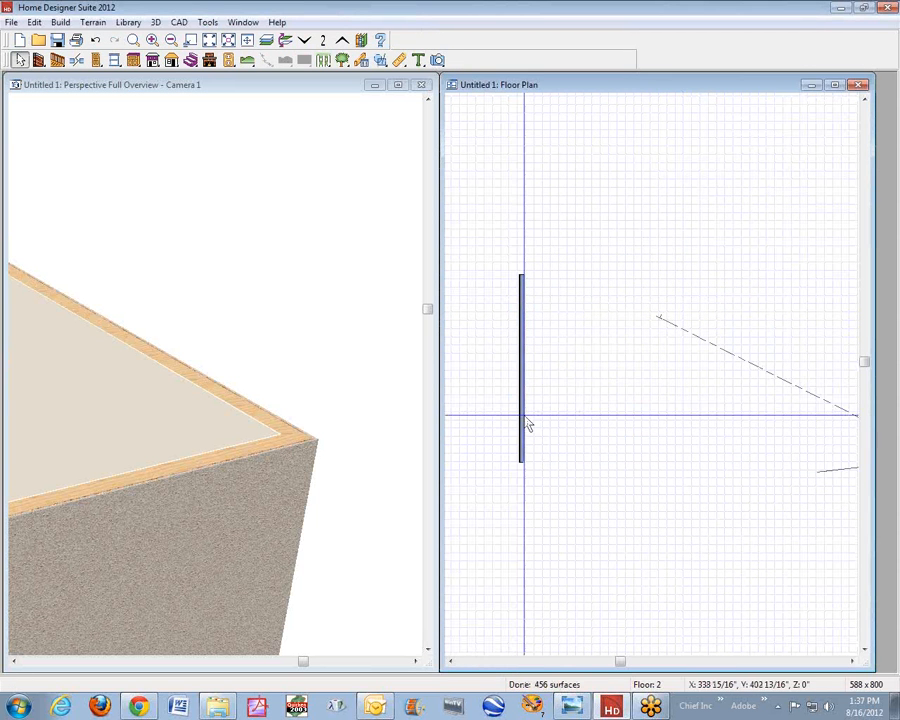
click(529, 424)
key(Delete)
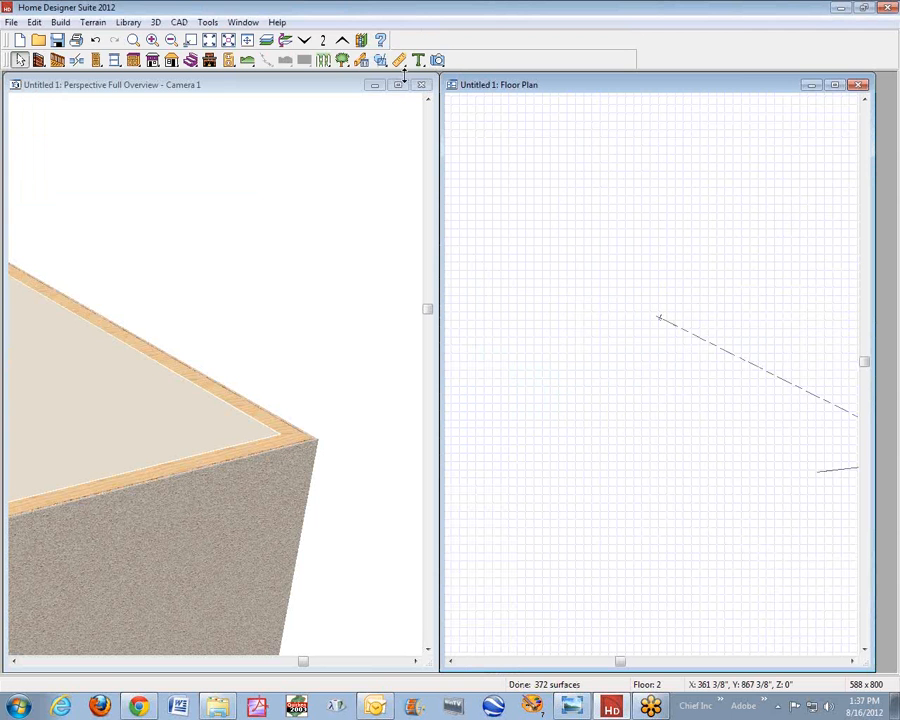
- Turn on the reference display so the floor below shows in the second-floor plan
click(246, 24)
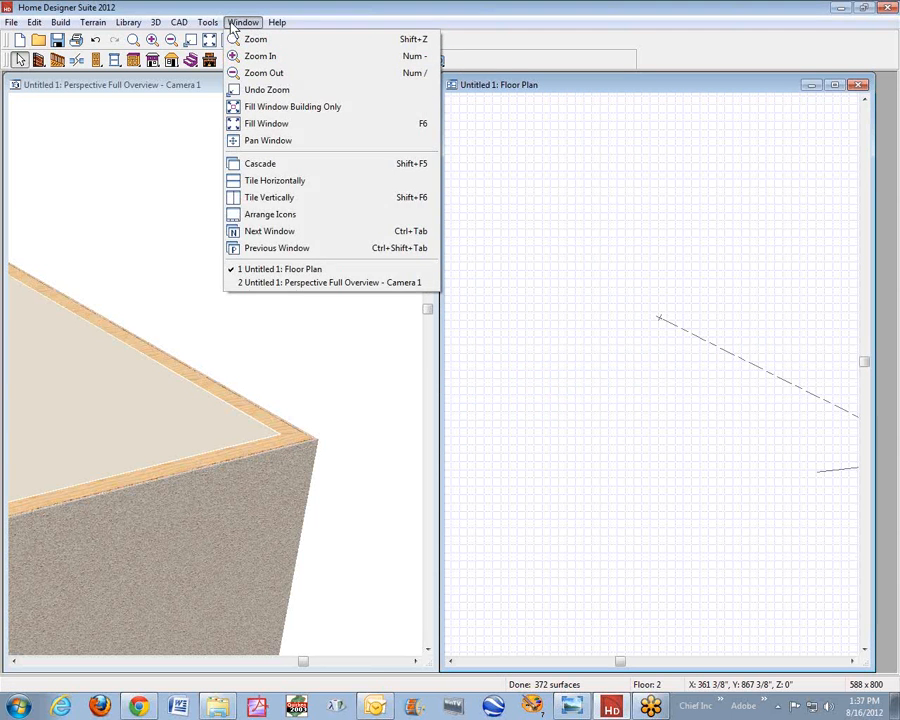
click(207, 22)
mouse_move(241, 42)
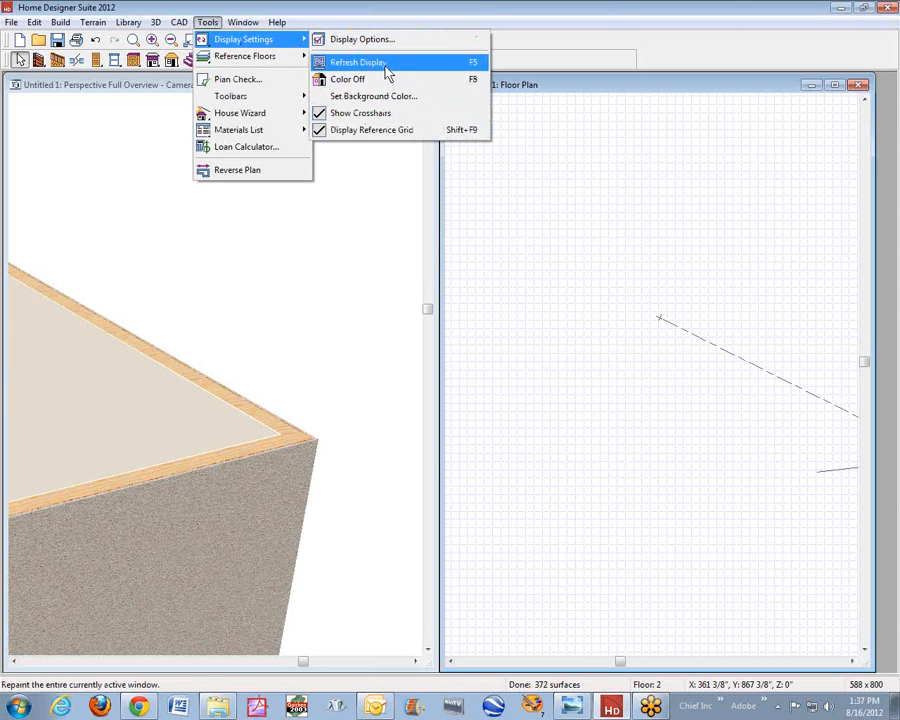
mouse_move(262, 60)
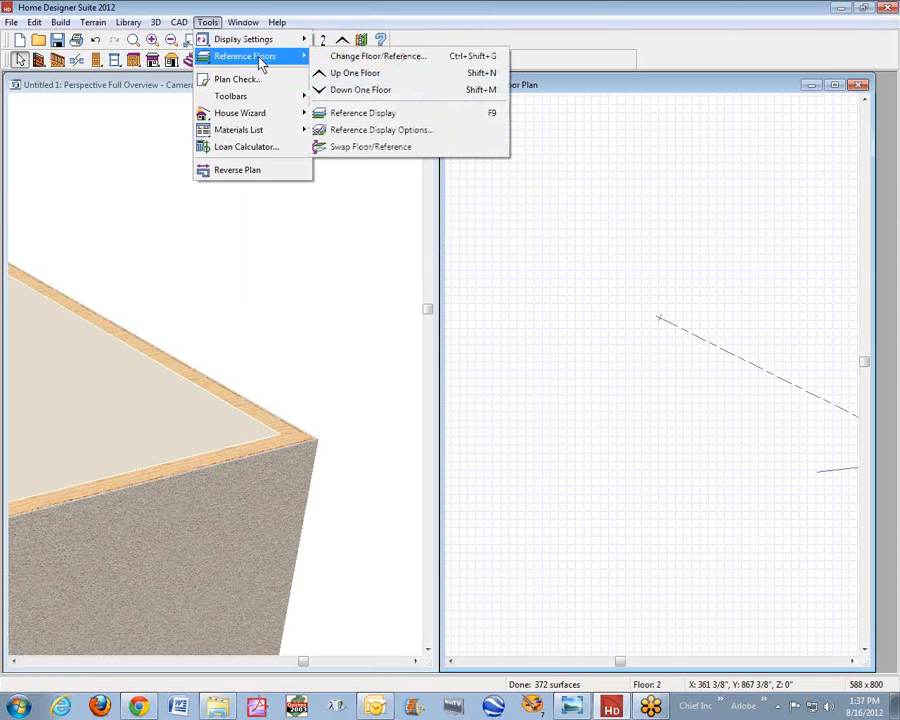
click(388, 113)
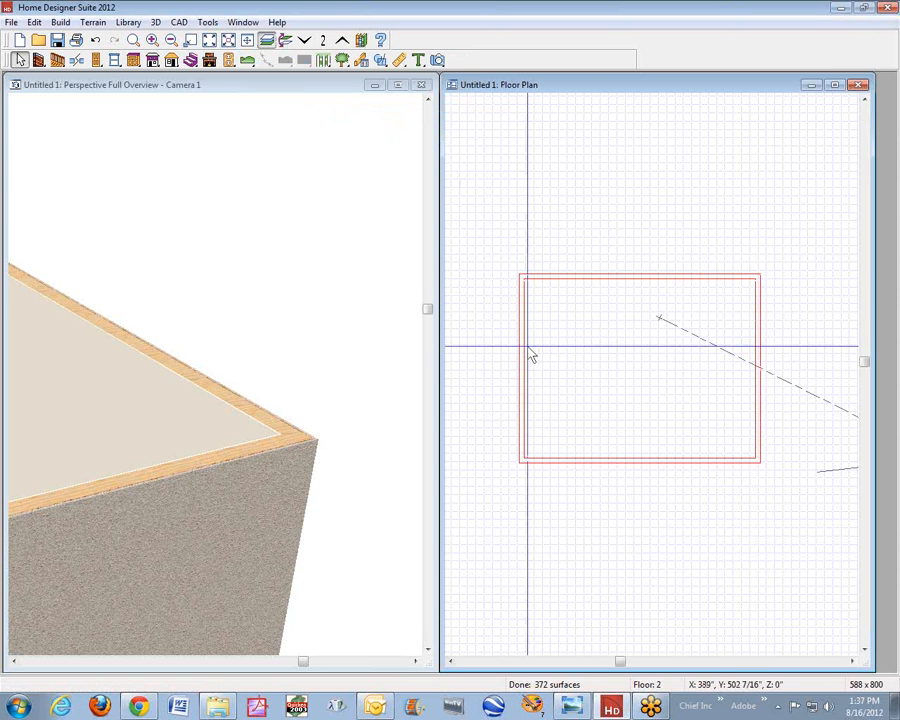
- Draw a straight railing about 340 inches long on the second floor, along the upper wall of the reference outline
click(38, 60)
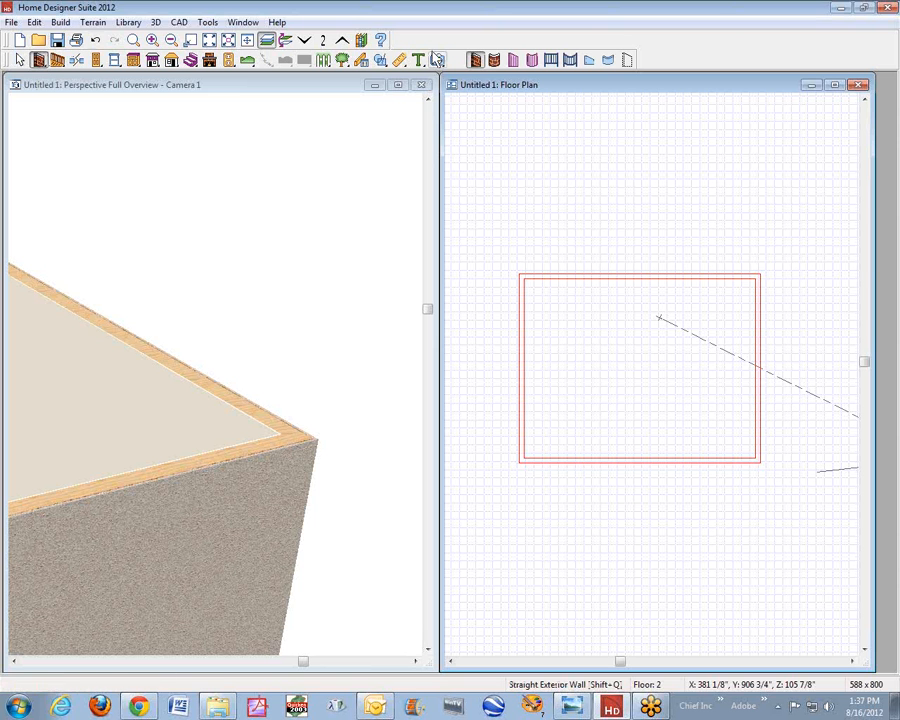
click(551, 60)
drag(519, 275, 752, 275)
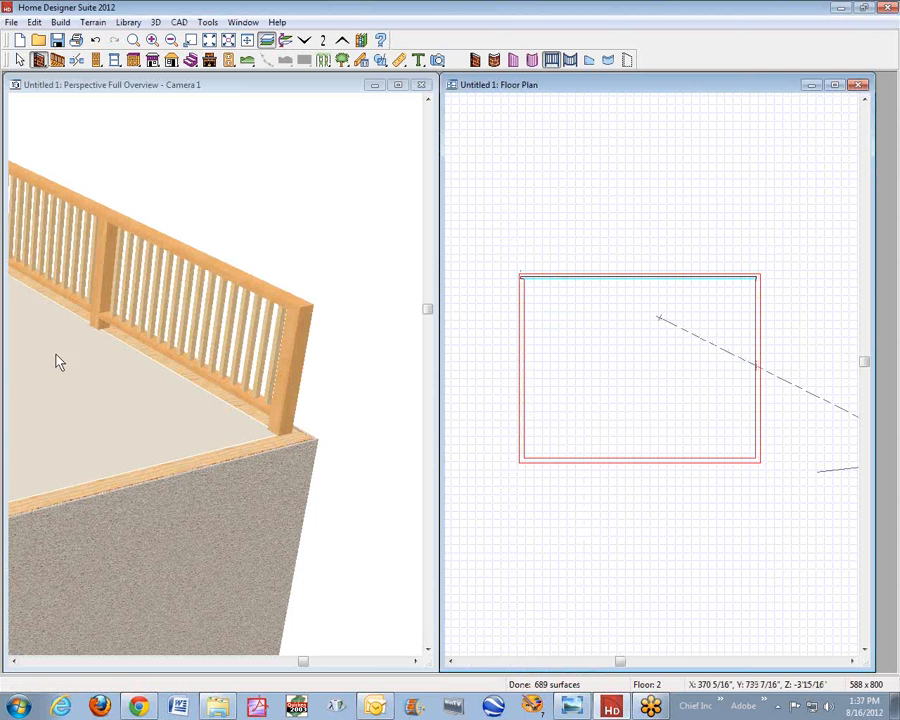
- Change the new railing's type to Solid and set its railing height to 18 inches
right_click(623, 276)
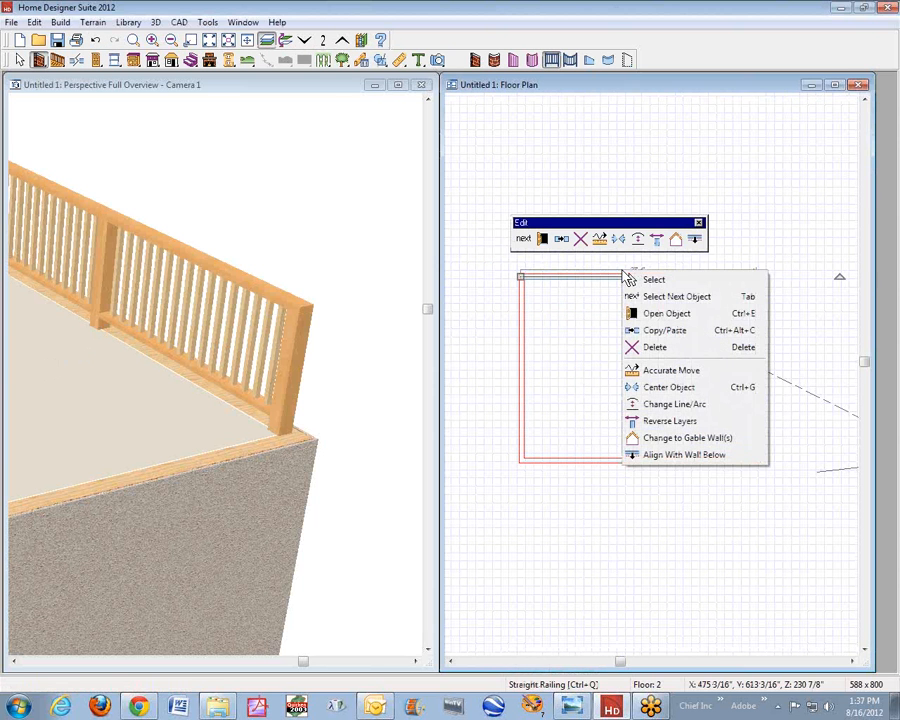
click(668, 314)
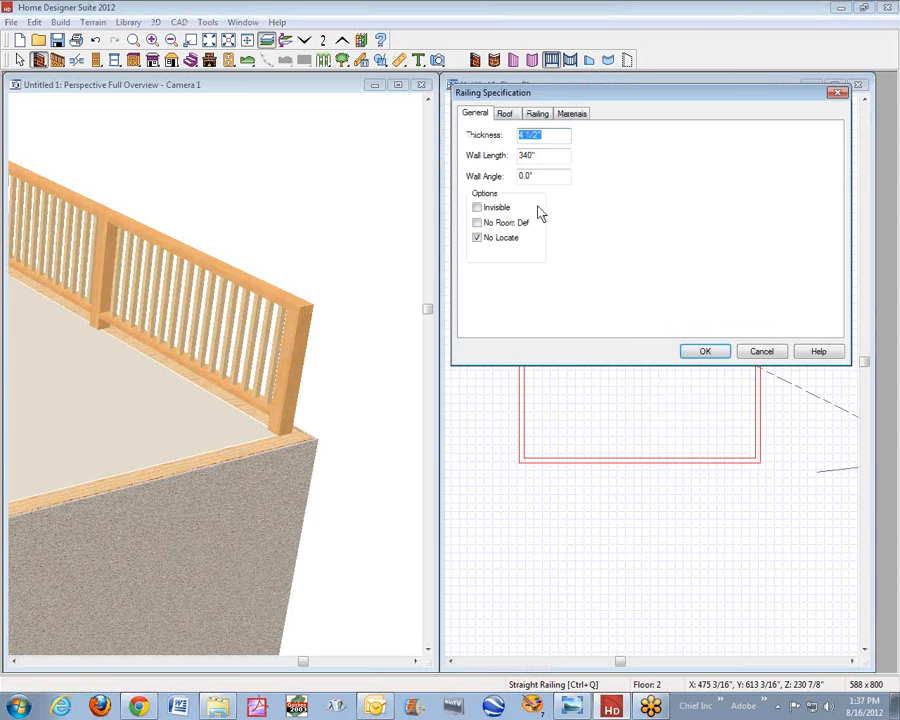
click(539, 117)
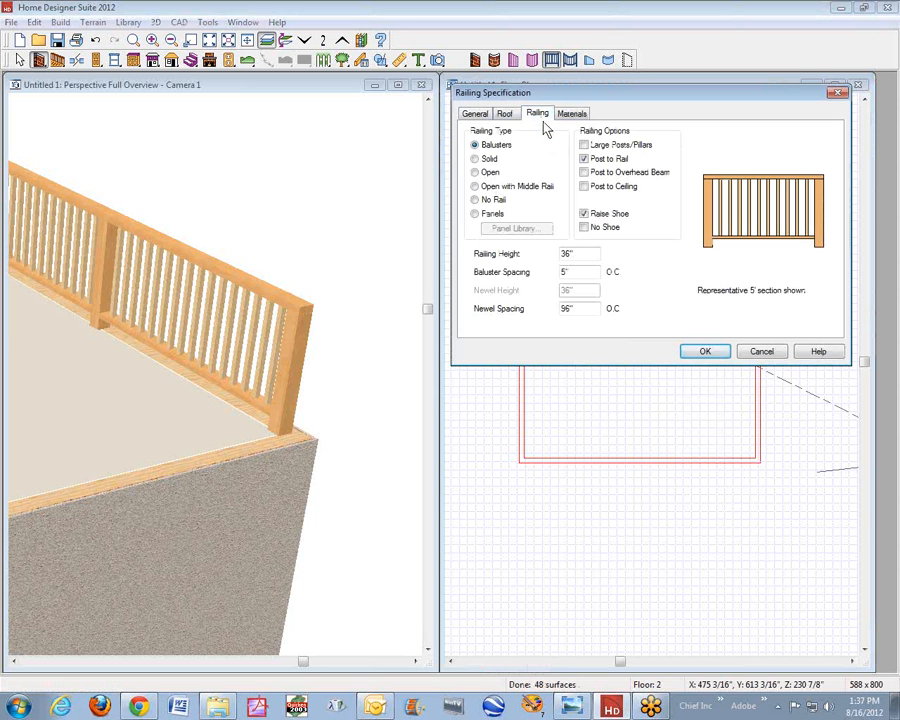
click(489, 159)
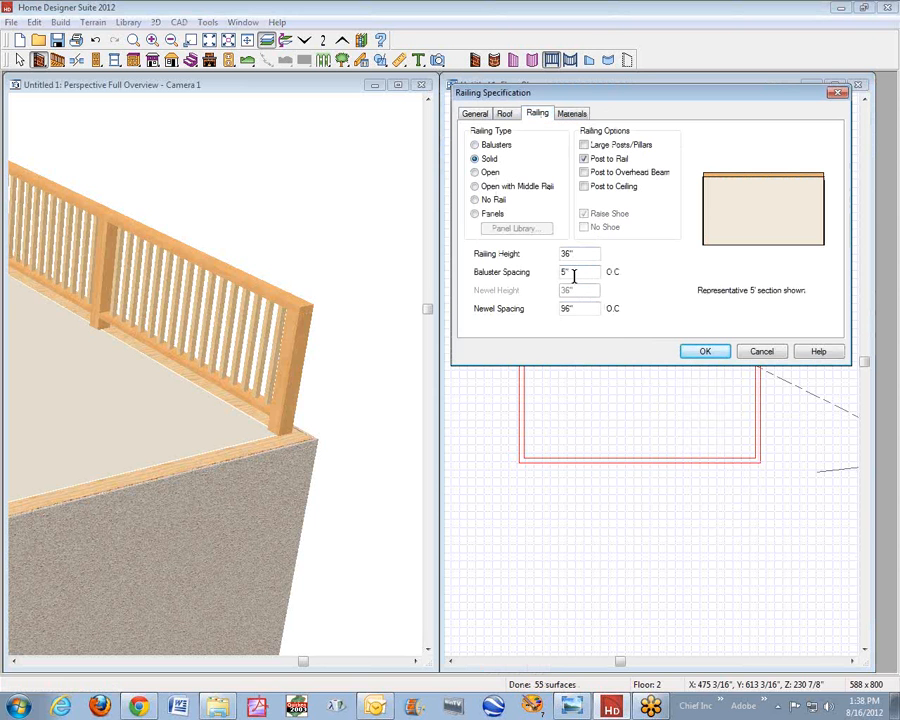
drag(605, 253, 475, 258)
text(18)
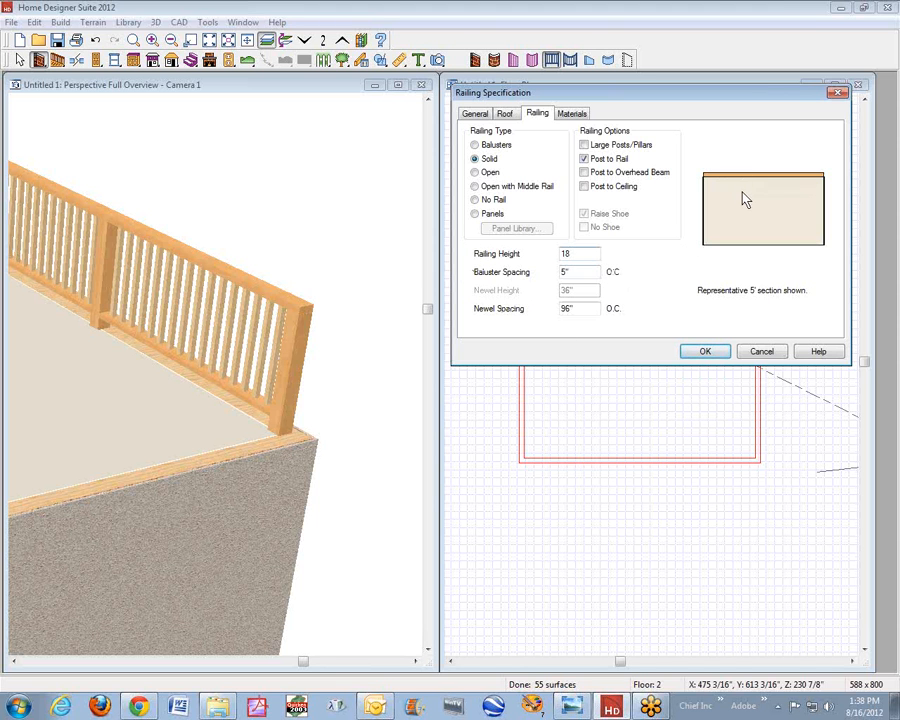
- Set the railing's Rail material to Beige Stucco from the Siding > Stucco library
click(572, 113)
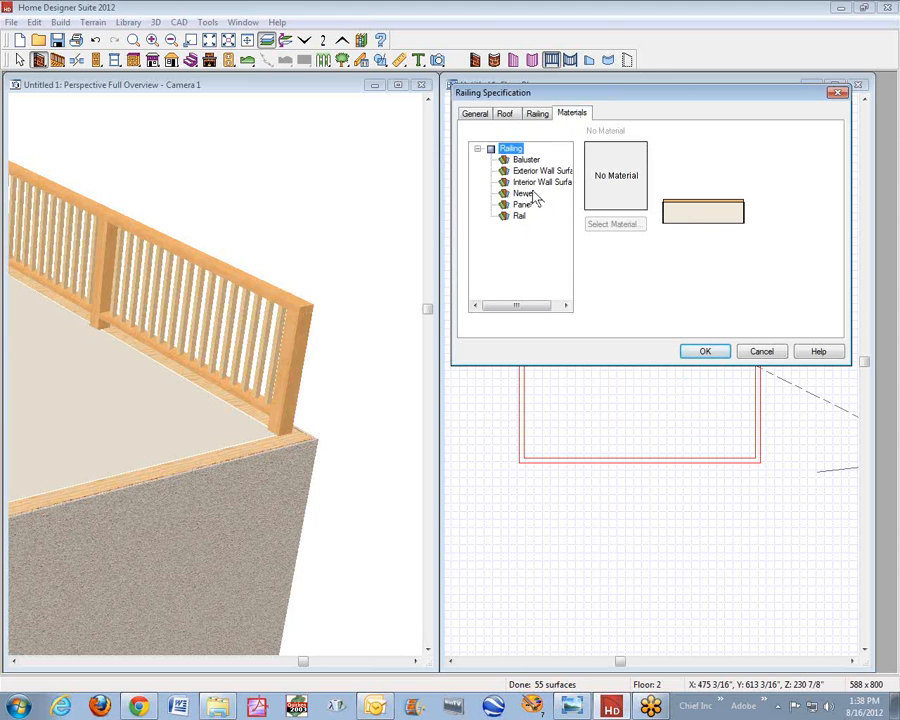
click(517, 216)
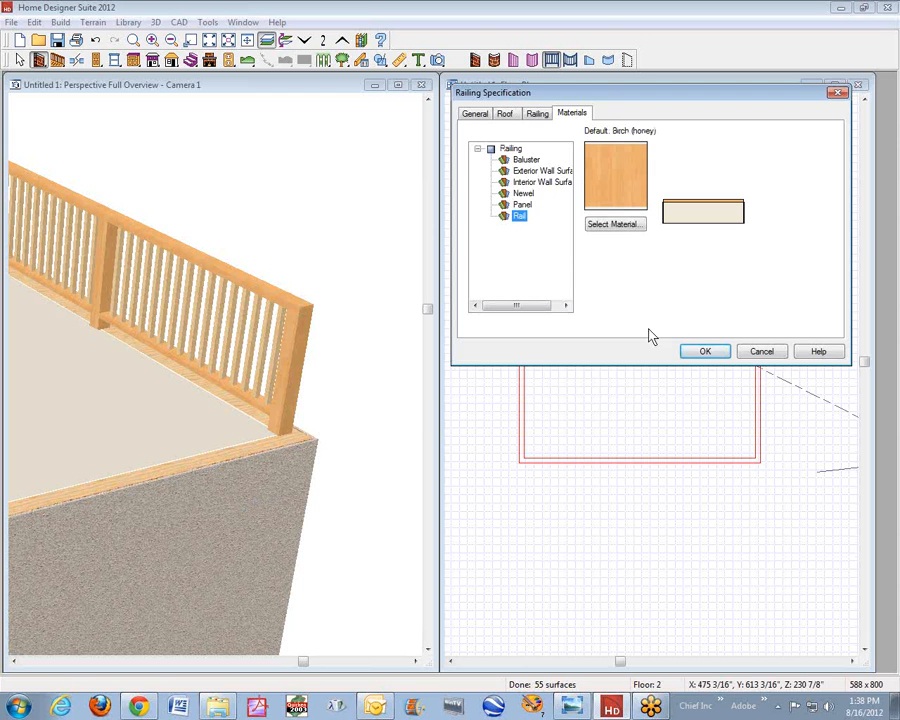
click(612, 225)
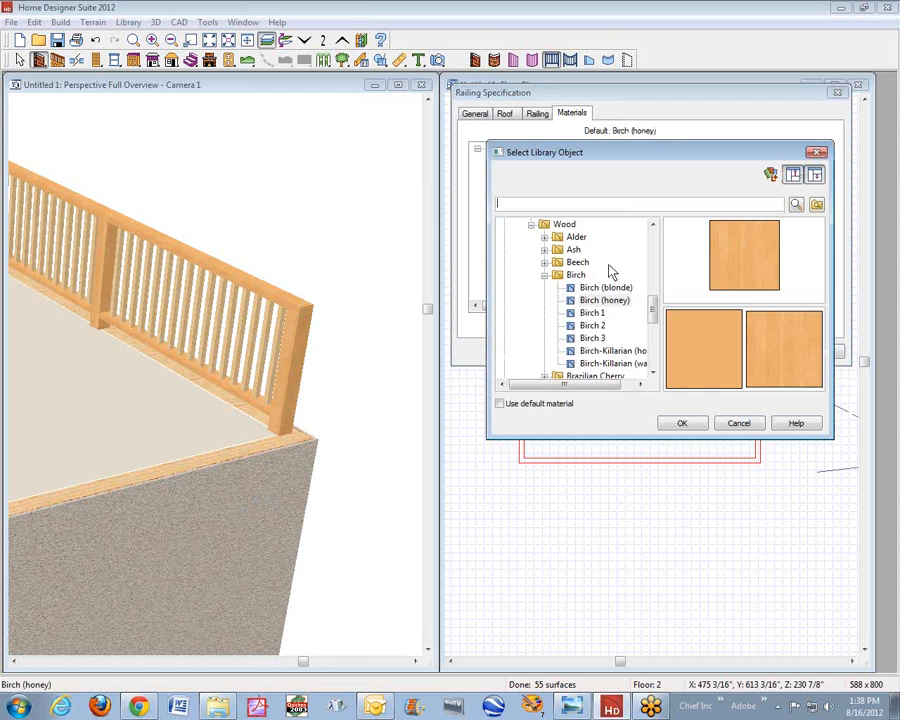
click(544, 274)
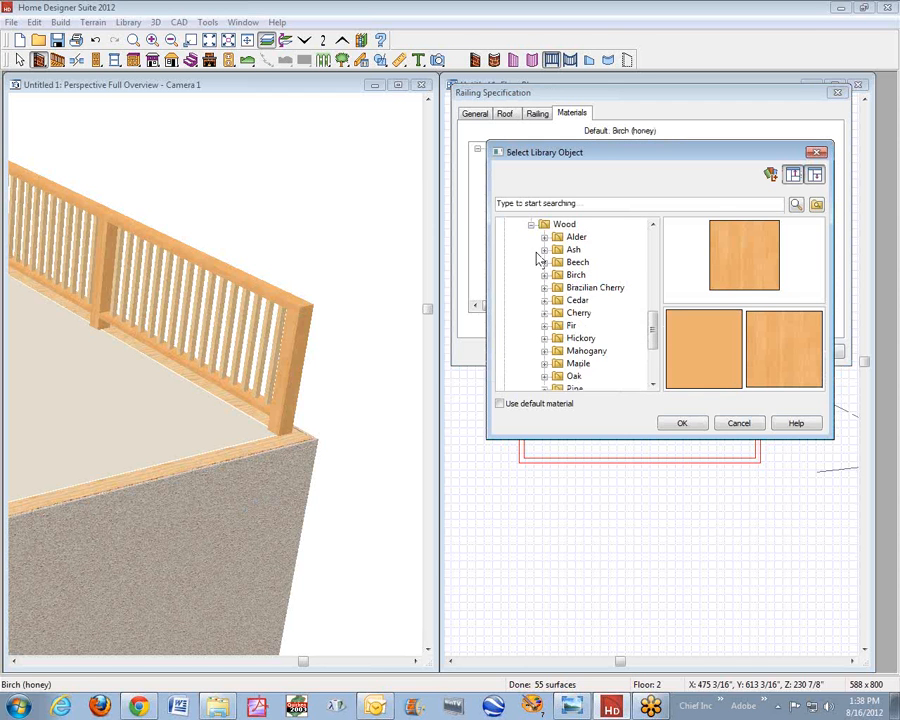
click(531, 225)
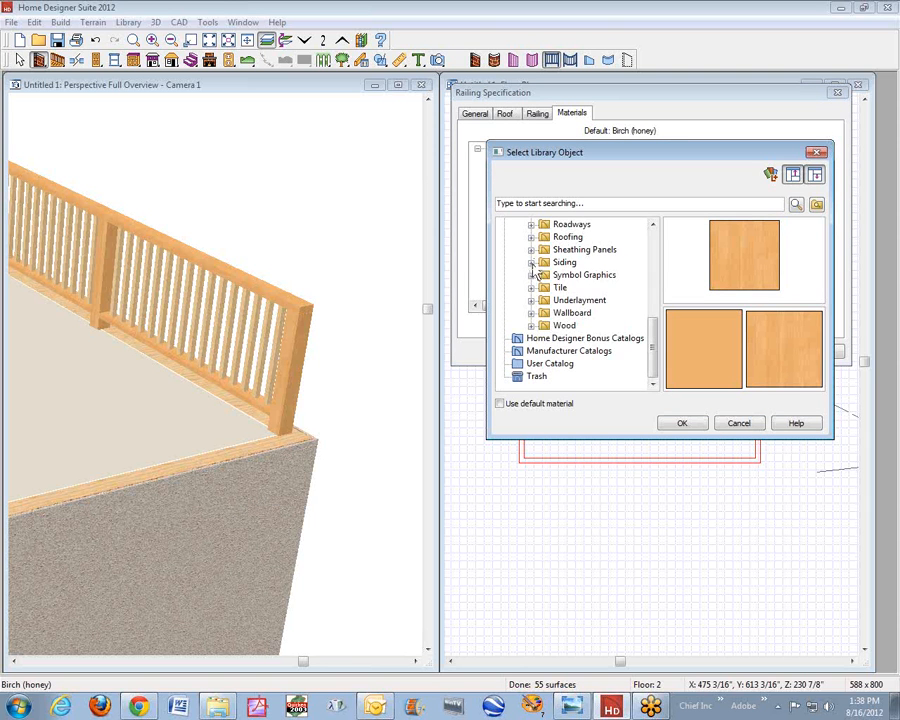
click(531, 262)
click(558, 340)
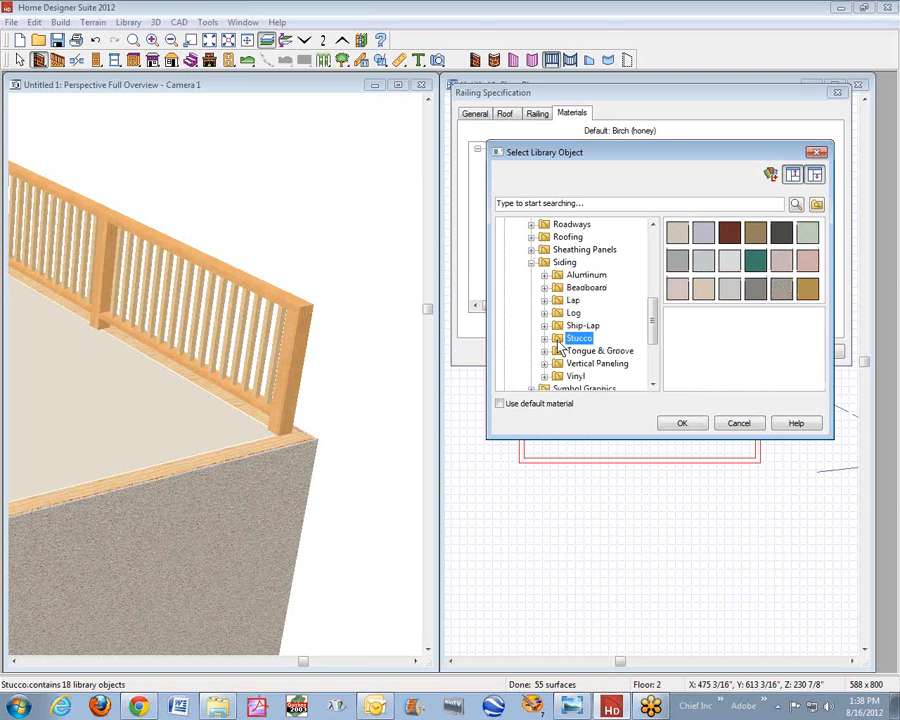
click(677, 232)
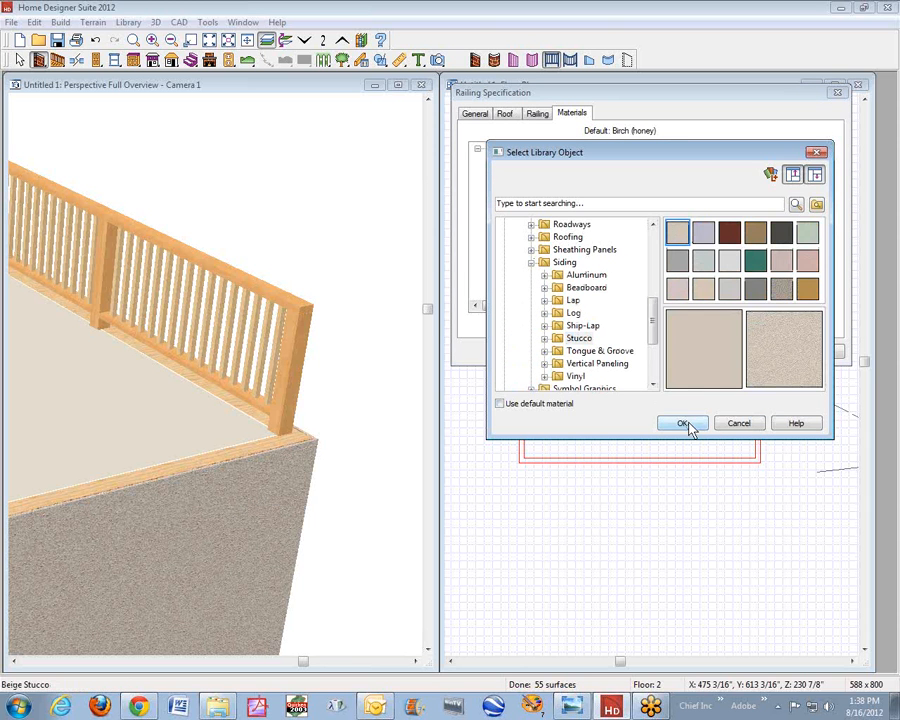
click(684, 424)
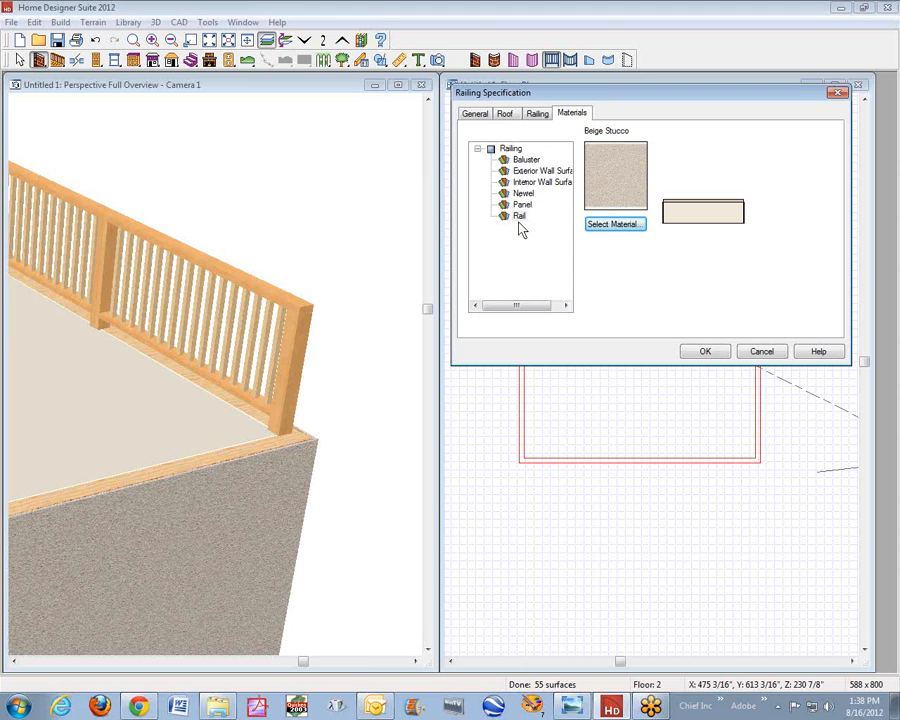
- Set the railing's Exterior Wall Surface material to Beige Stucco
click(537, 172)
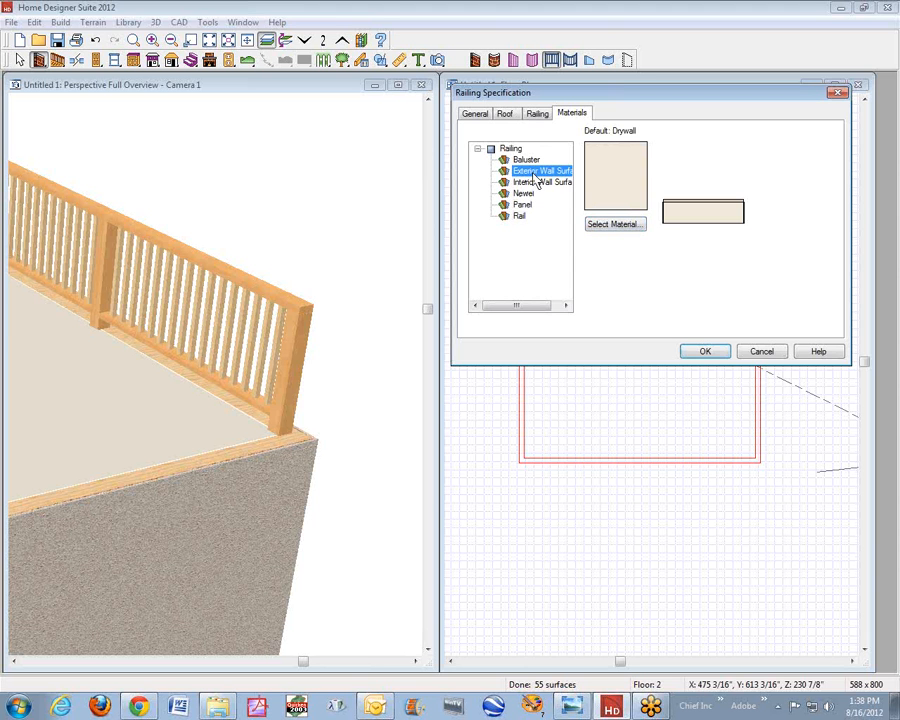
click(613, 225)
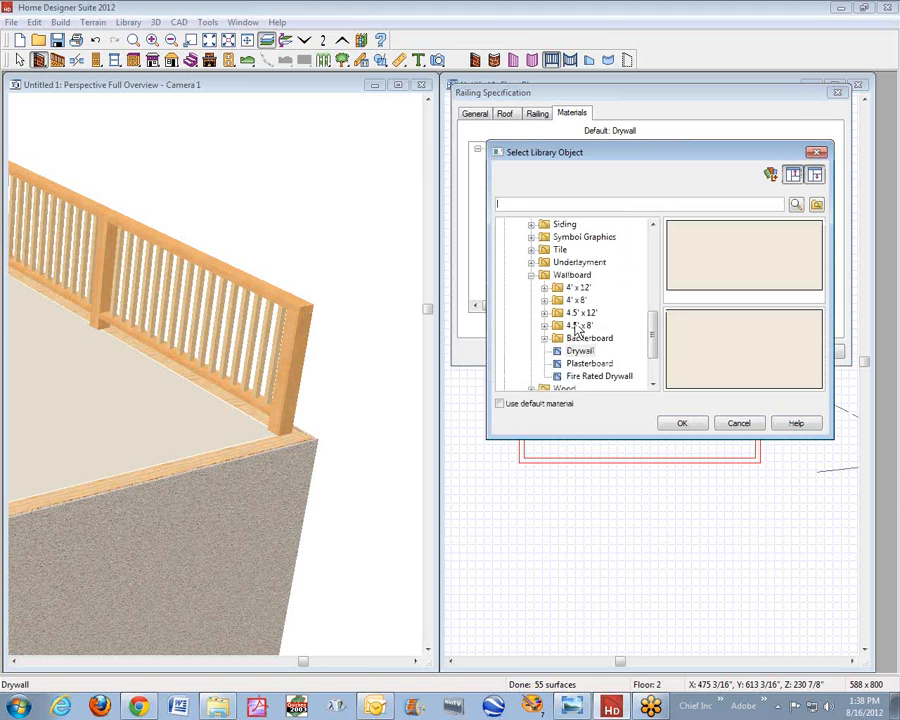
click(531, 275)
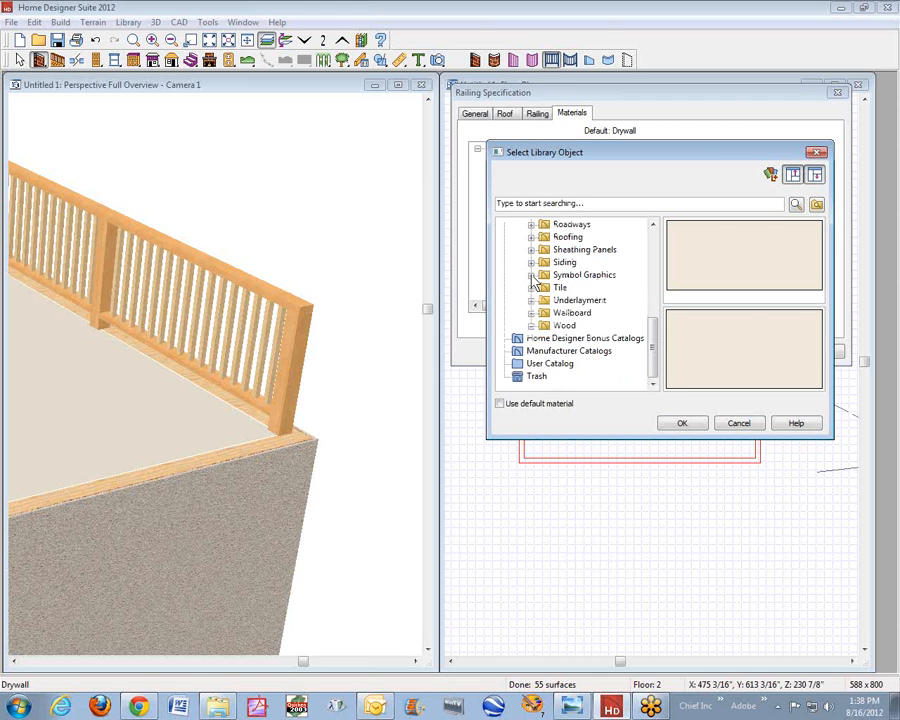
click(531, 262)
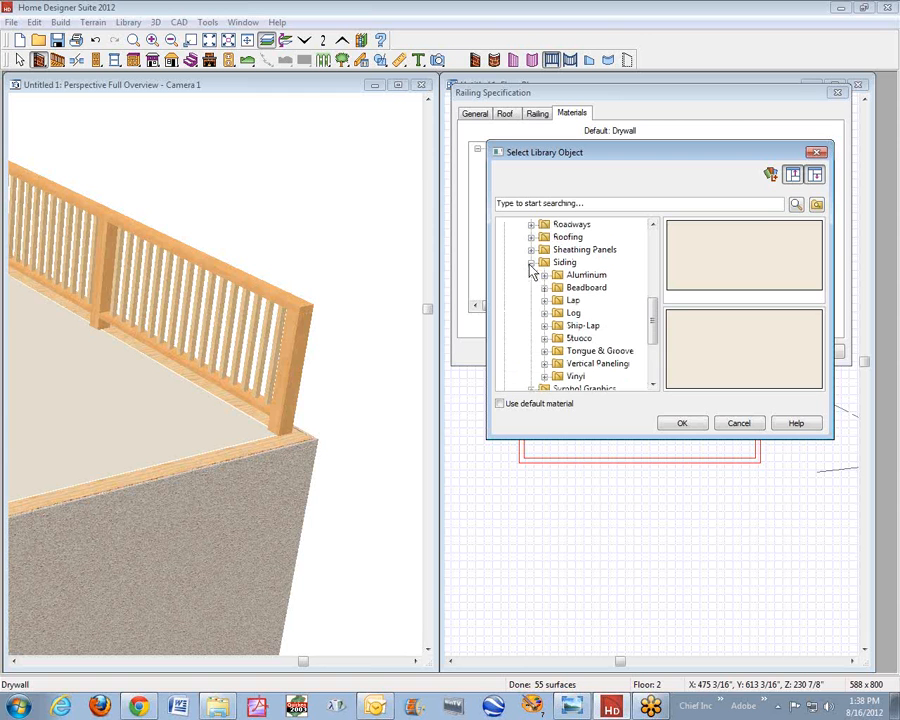
click(576, 340)
click(682, 234)
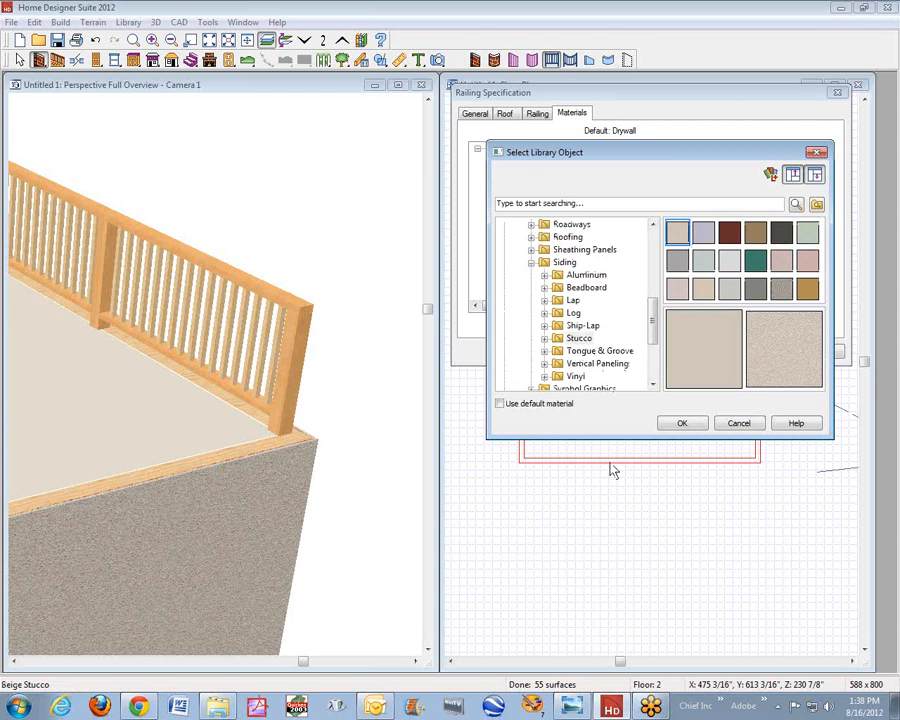
click(680, 424)
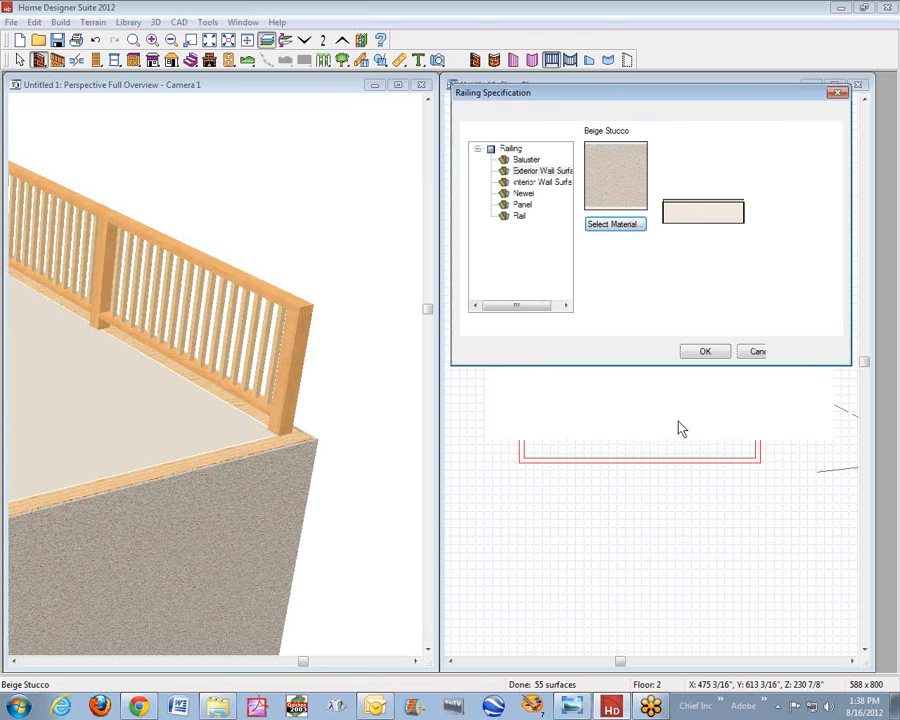
- Set the railing's Interior Wall Surface material to Beige Stucco and apply the railing specification
click(524, 183)
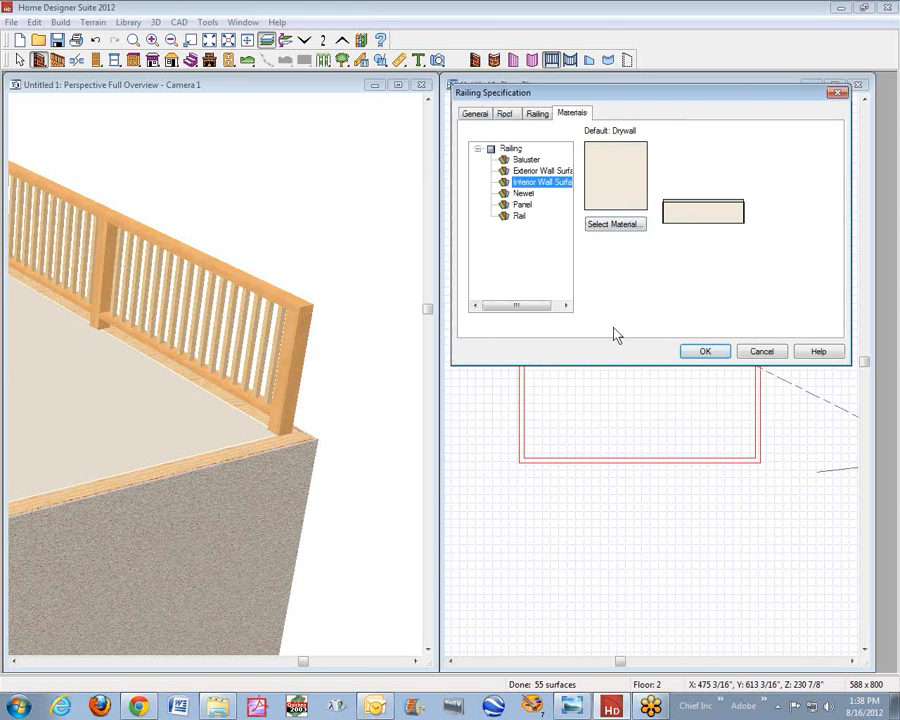
click(631, 224)
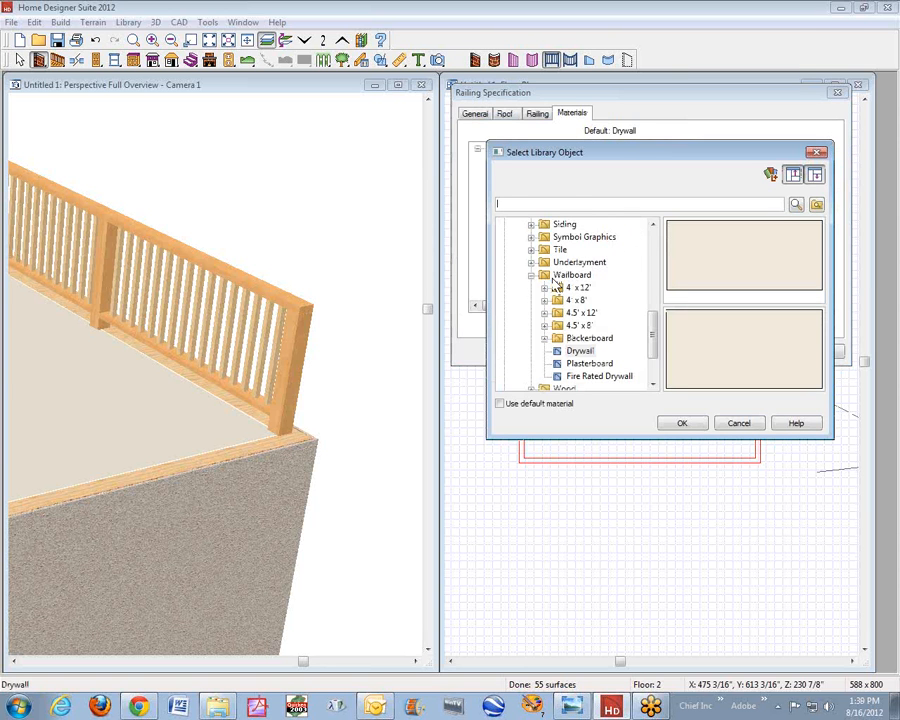
click(531, 275)
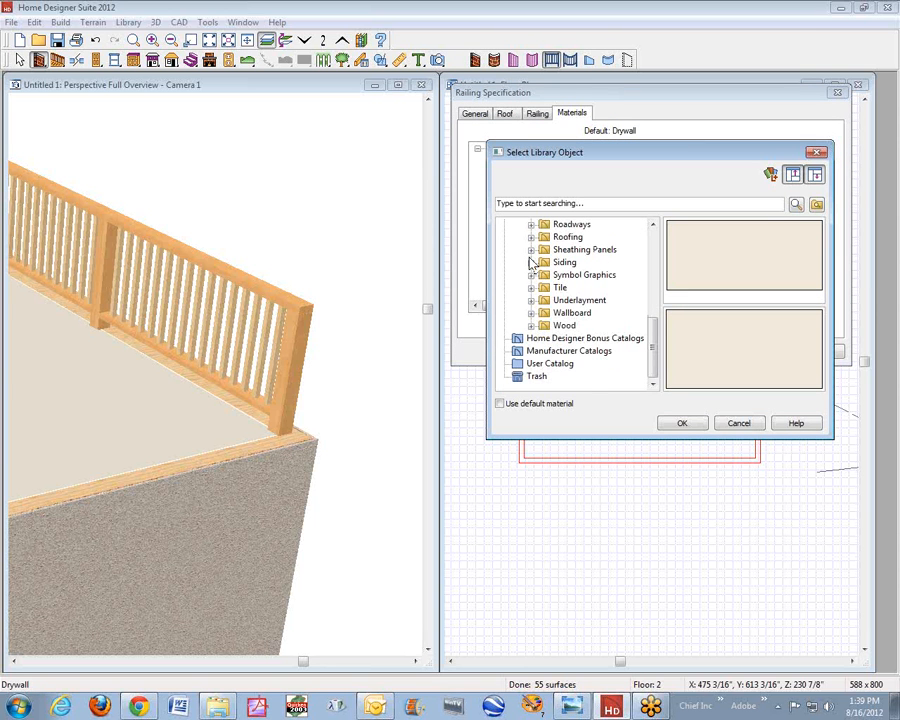
click(531, 262)
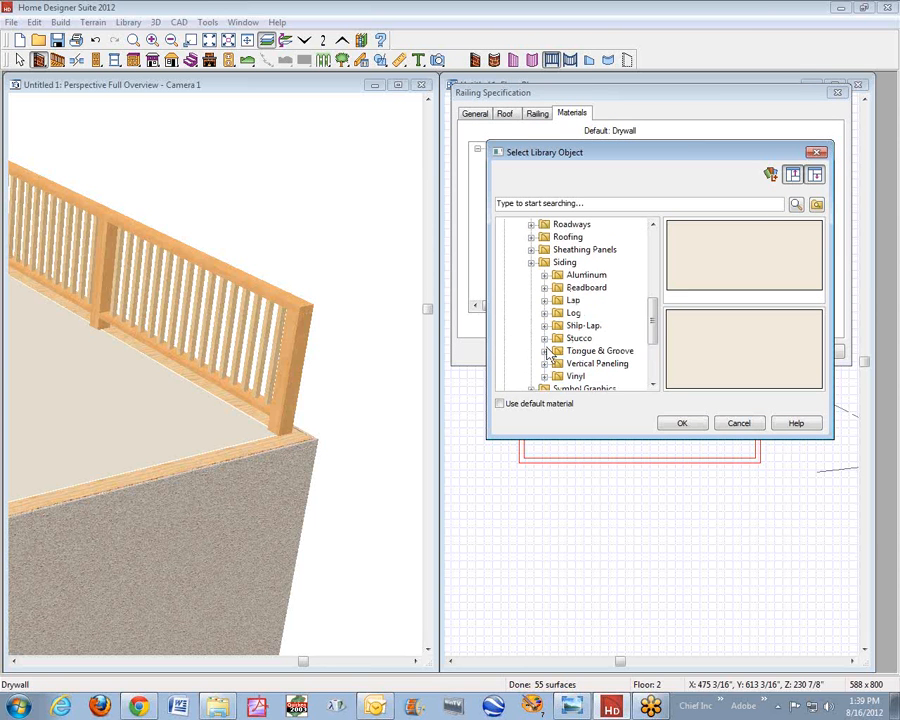
click(570, 340)
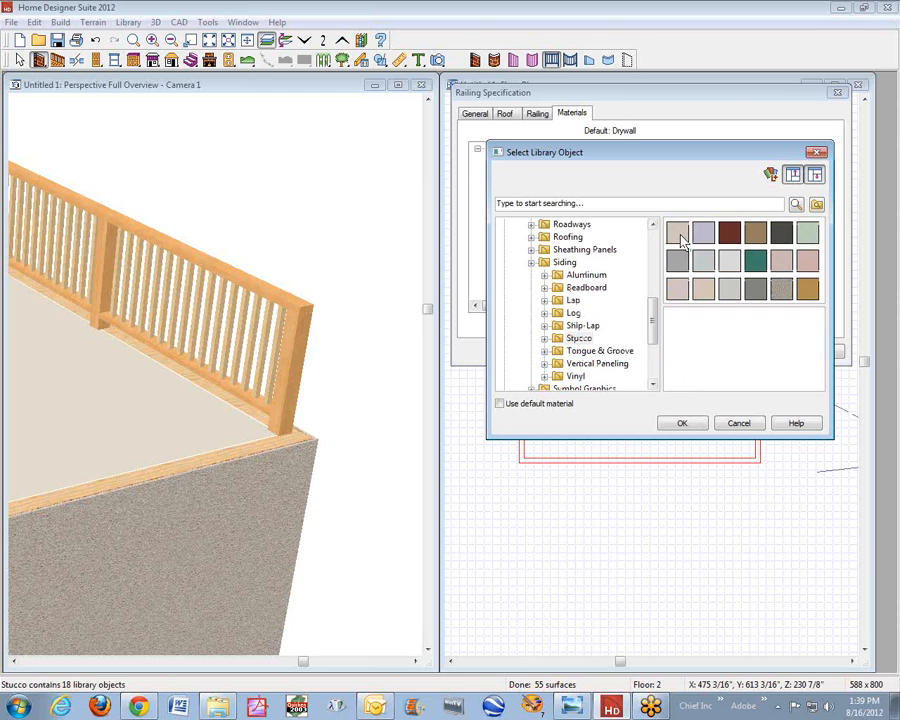
click(677, 233)
click(686, 424)
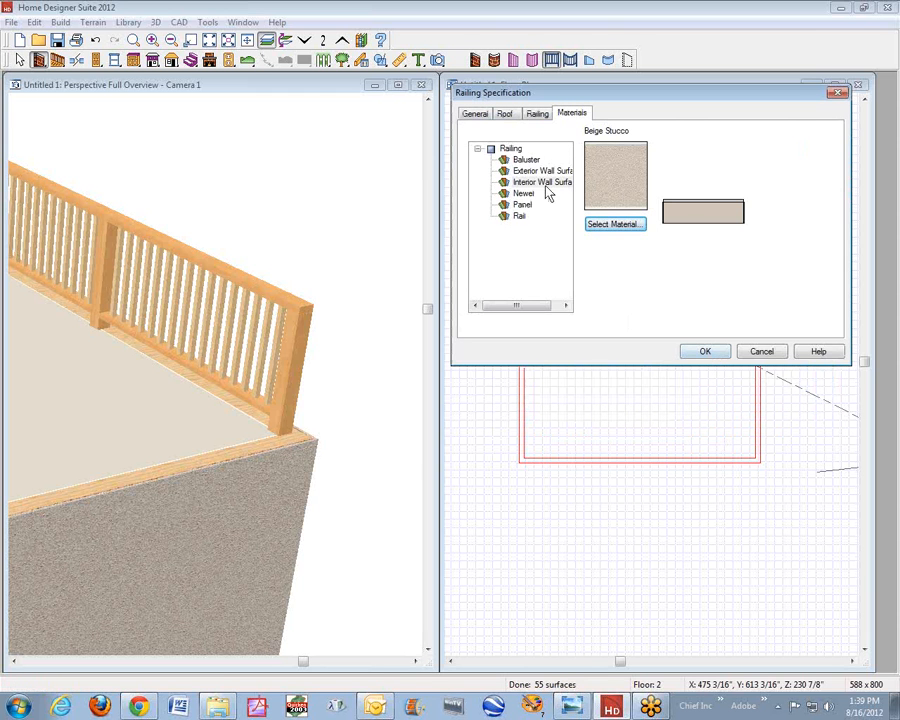
click(538, 114)
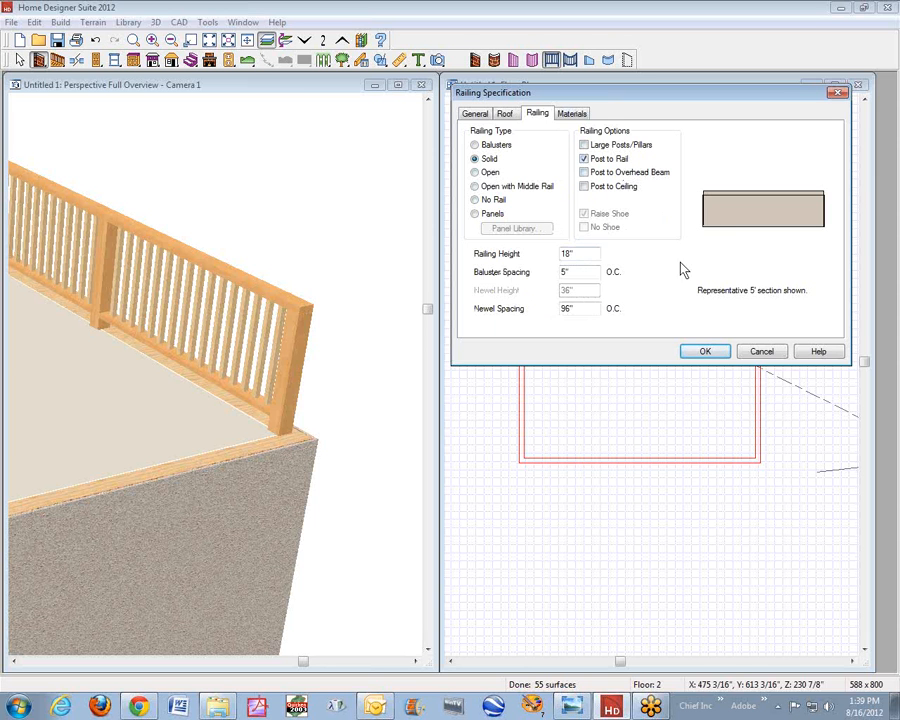
click(704, 352)
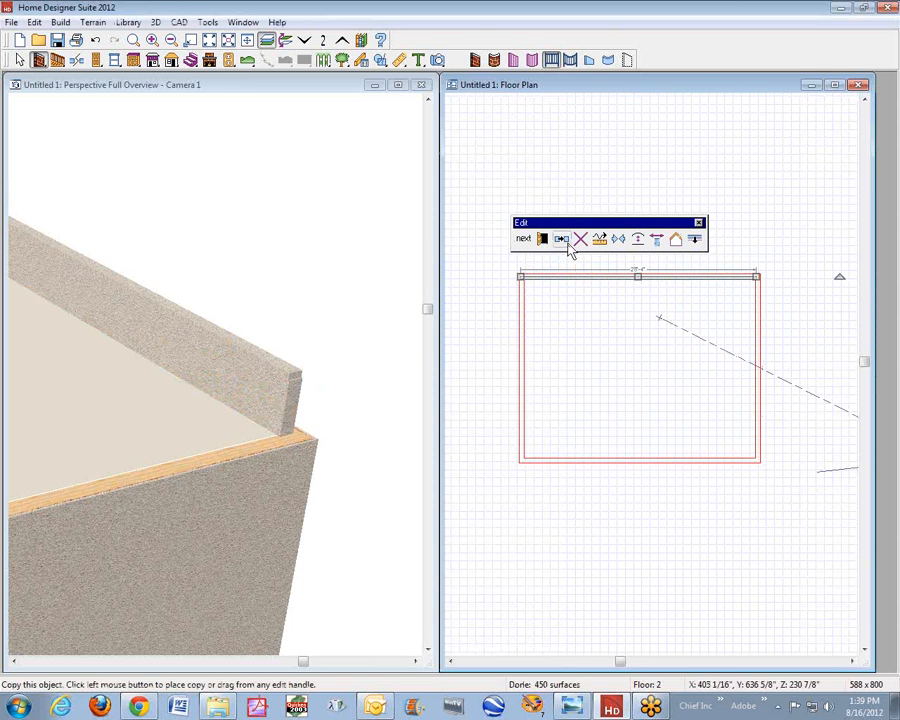
- Copy the stucco railing onto the lower wall of the reference outline and align it with the wall below
click(565, 245)
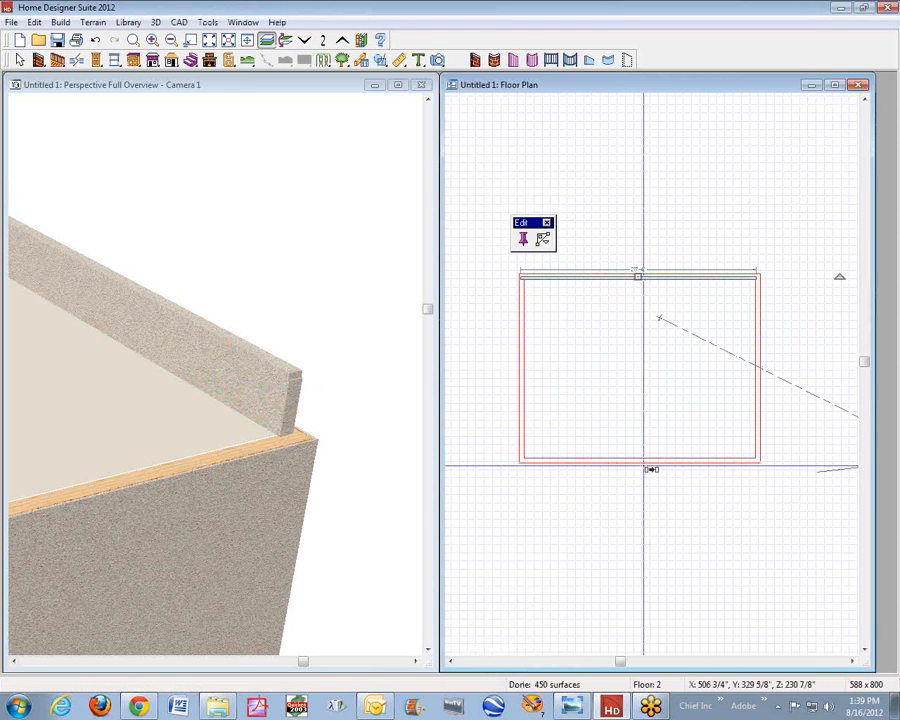
click(648, 461)
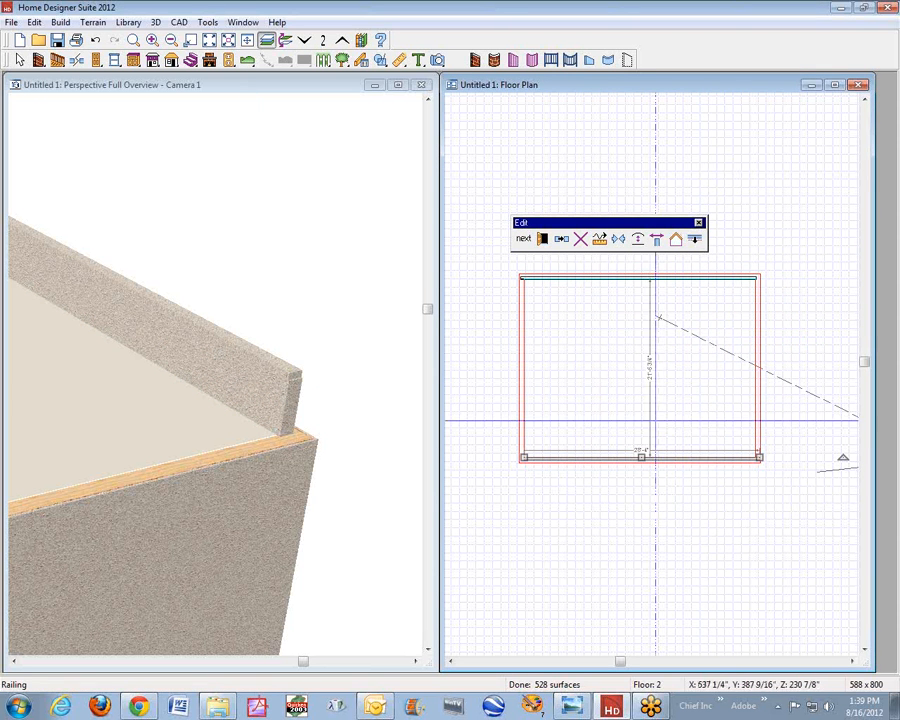
click(697, 242)
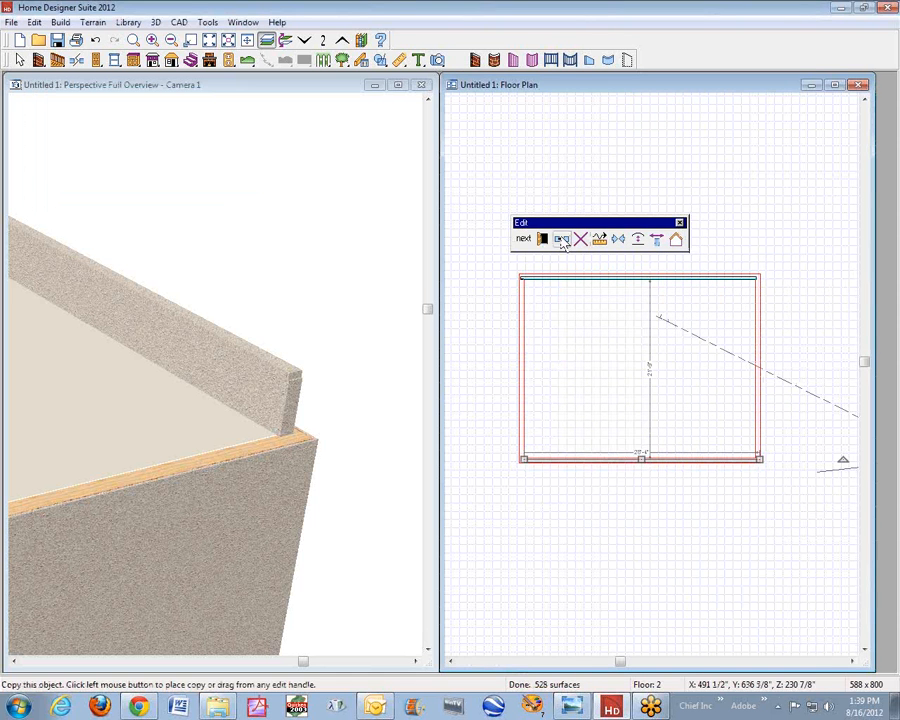
- Copy the lower railing to the middle of the plan and rotate the copy to run vertically across both horizontal railings
click(561, 239)
click(648, 364)
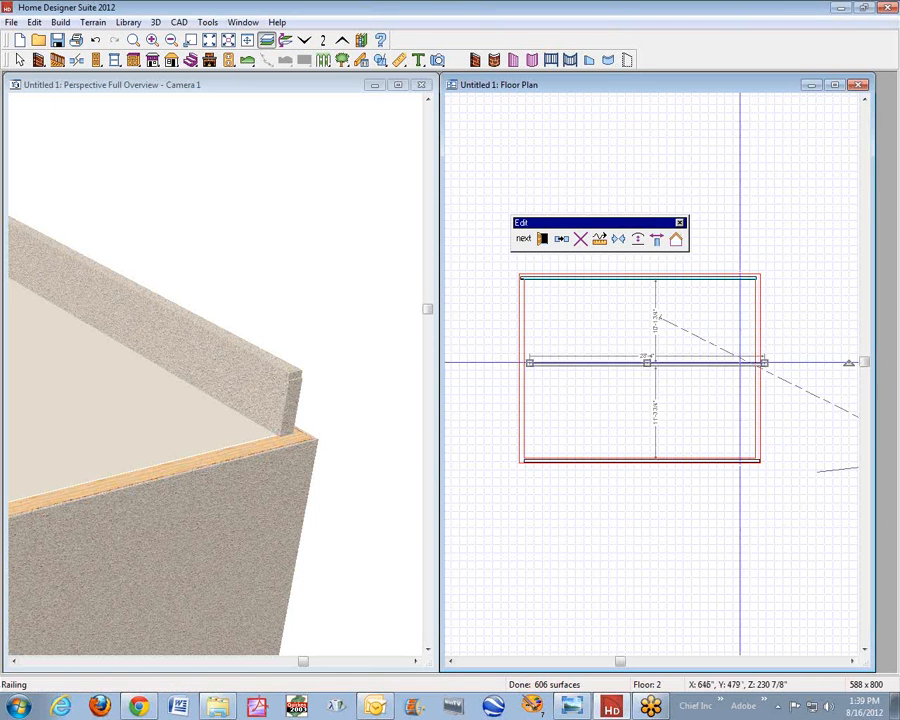
drag(850, 366, 644, 226)
key(space)
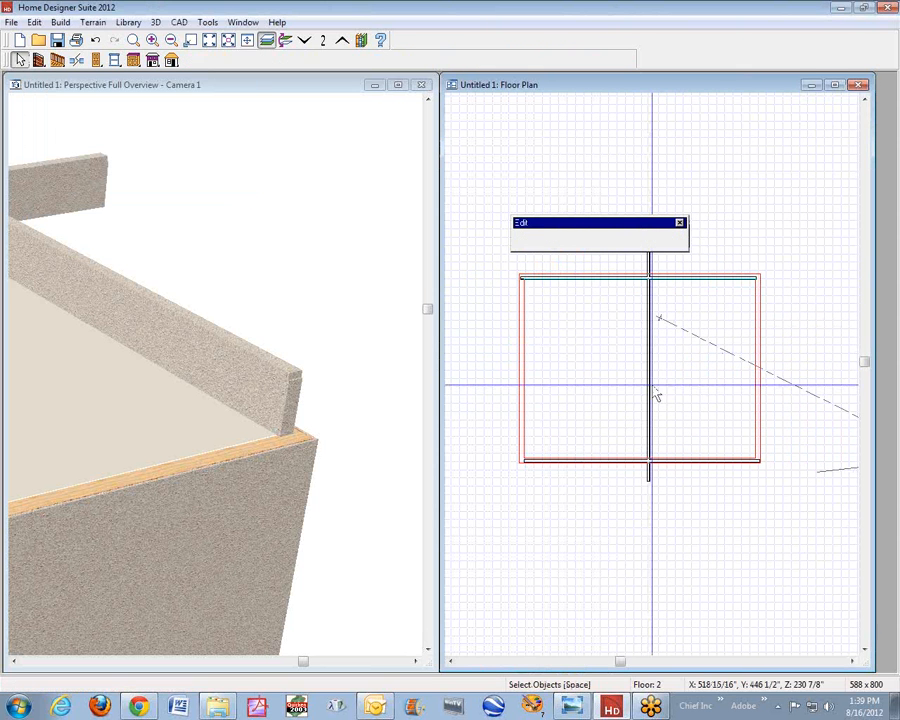
- Move the vertical railing's middle section onto the right wall of the outline and delete the leftover stub below the lower railing
click(649, 391)
drag(646, 368, 756, 366)
click(794, 334)
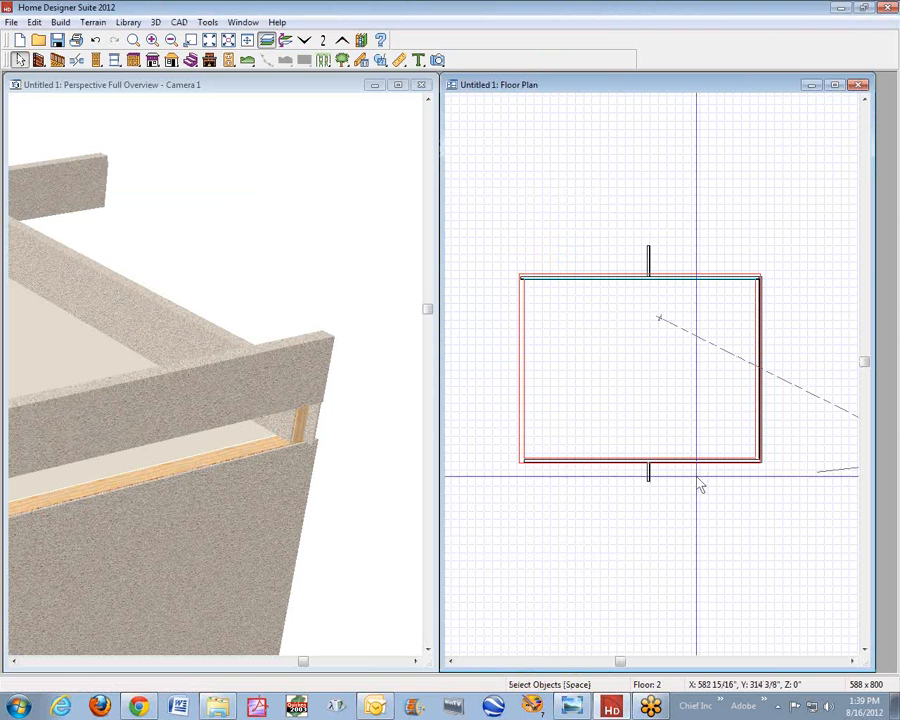
click(649, 476)
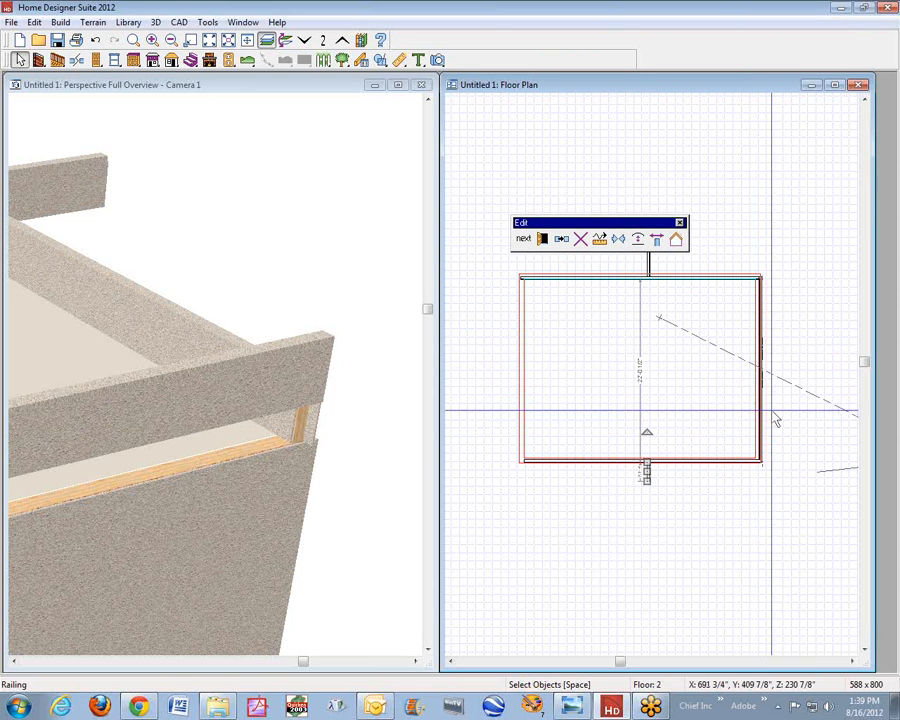
key(Delete)
- Move the leftover railing stub above the upper railing onto the left wall of the outline and align it with the wall below
click(648, 262)
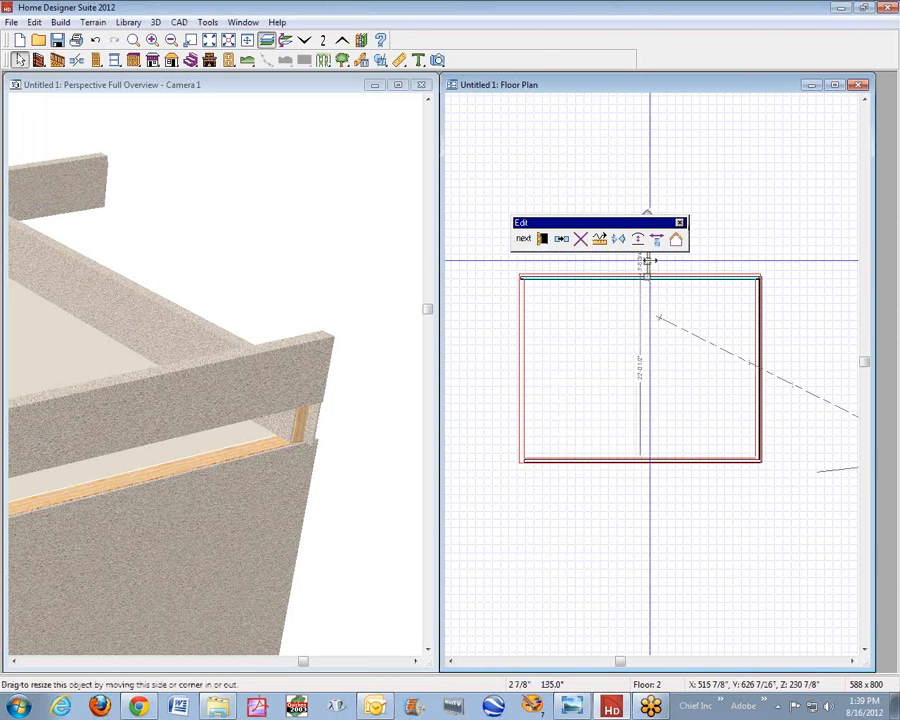
click(639, 260)
click(649, 261)
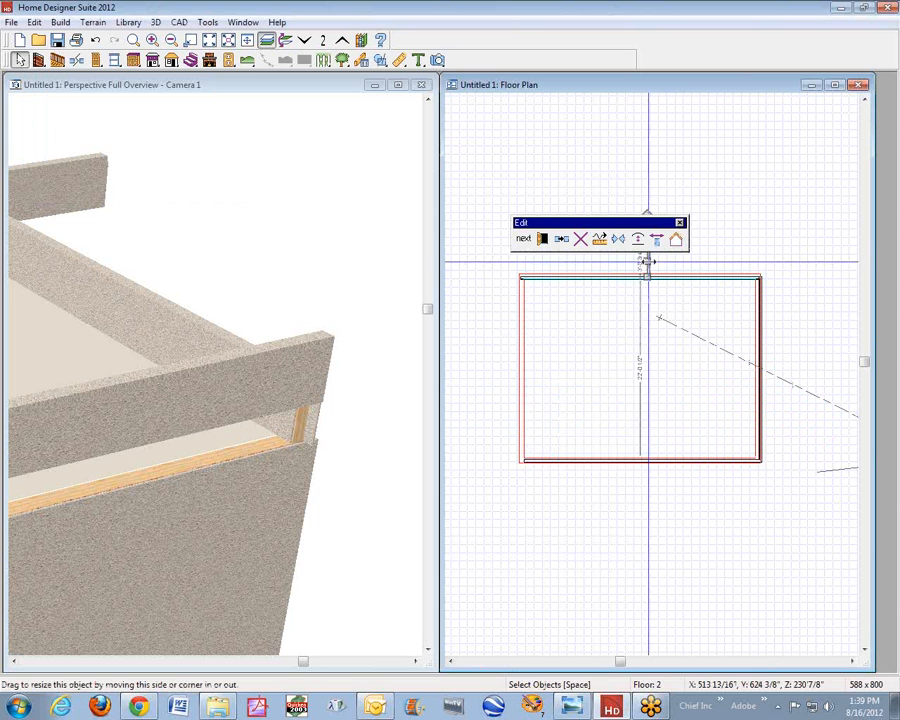
drag(648, 260, 522, 312)
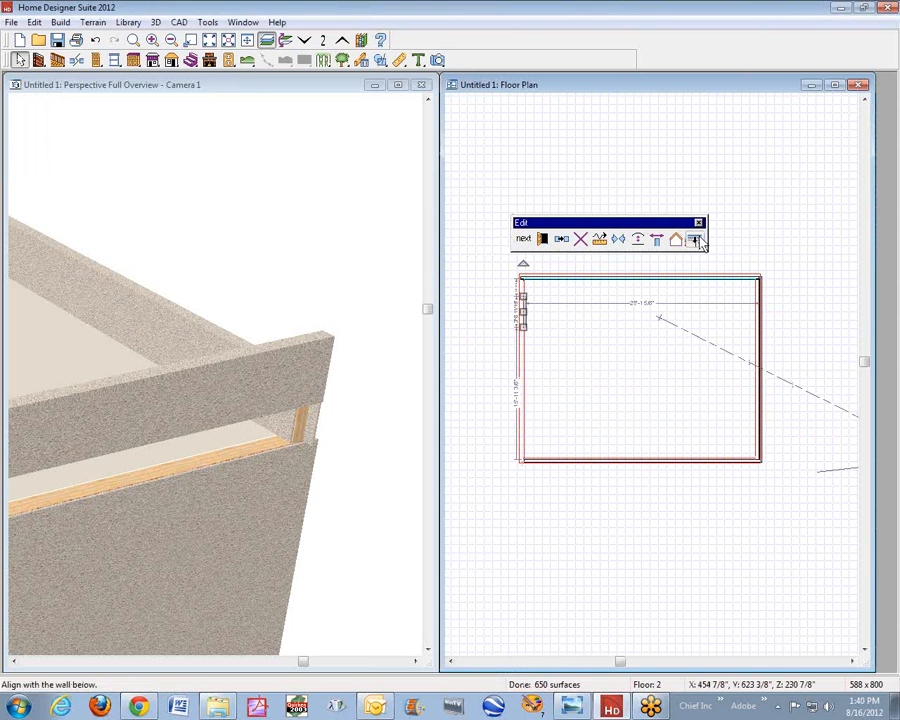
- Extend both ends of the left railing to the upper and lower corners, closing the parapet outline
drag(518, 297, 521, 276)
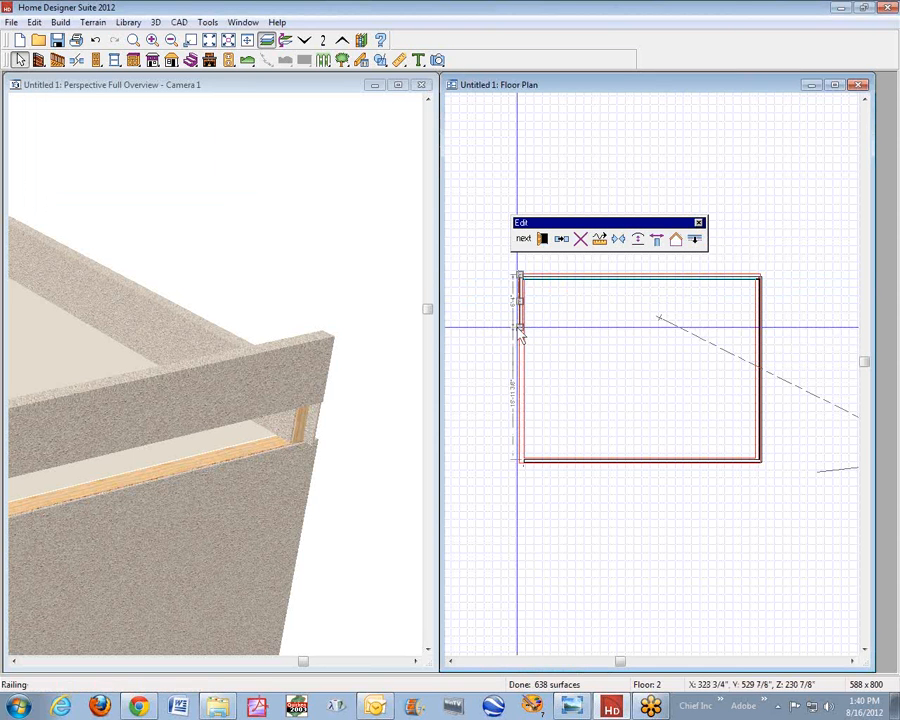
drag(518, 328, 524, 463)
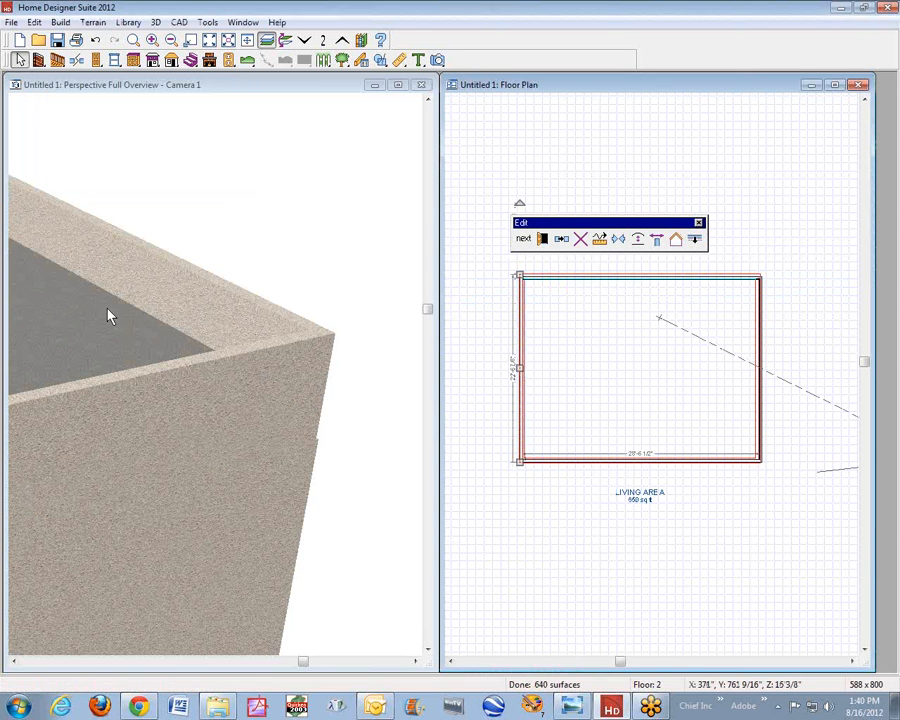
click(227, 255)
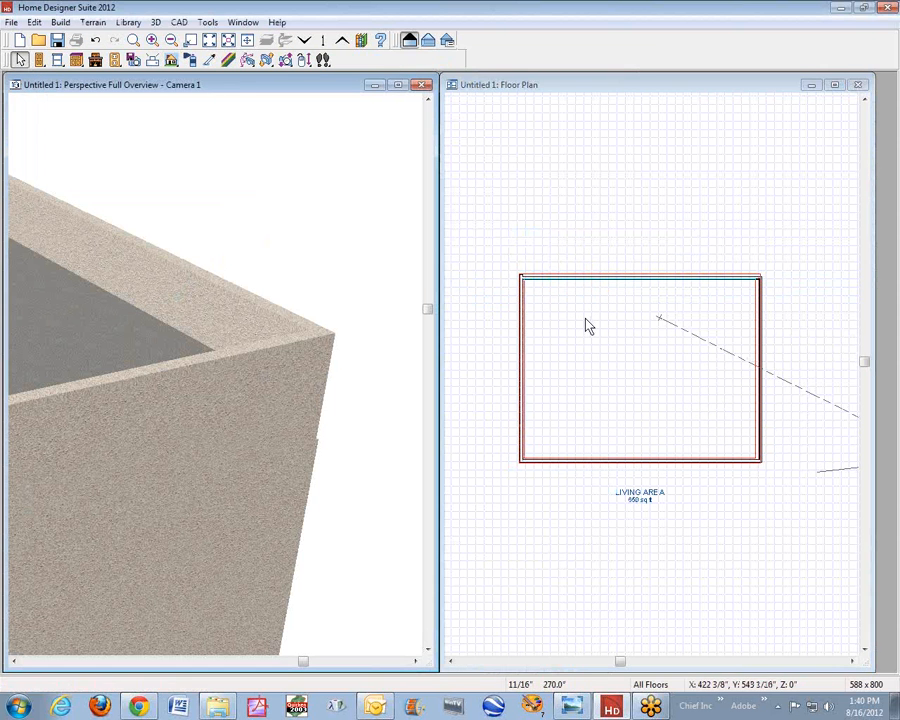
- Shorten the left railing at its upper end to 22'-4" so it meets the upper railing at the corner
click(525, 321)
click(518, 317)
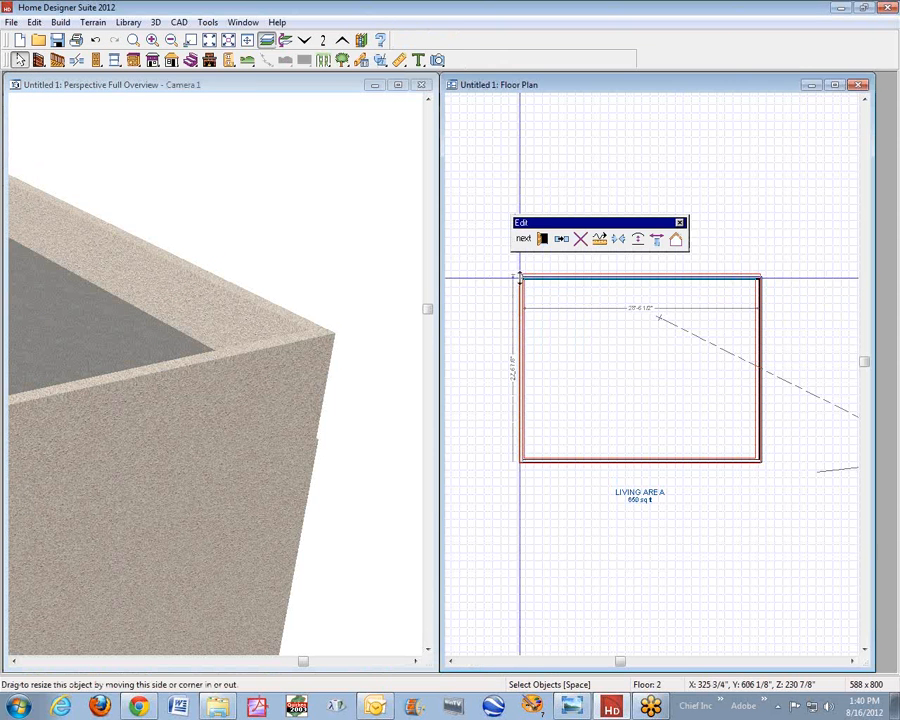
click(617, 341)
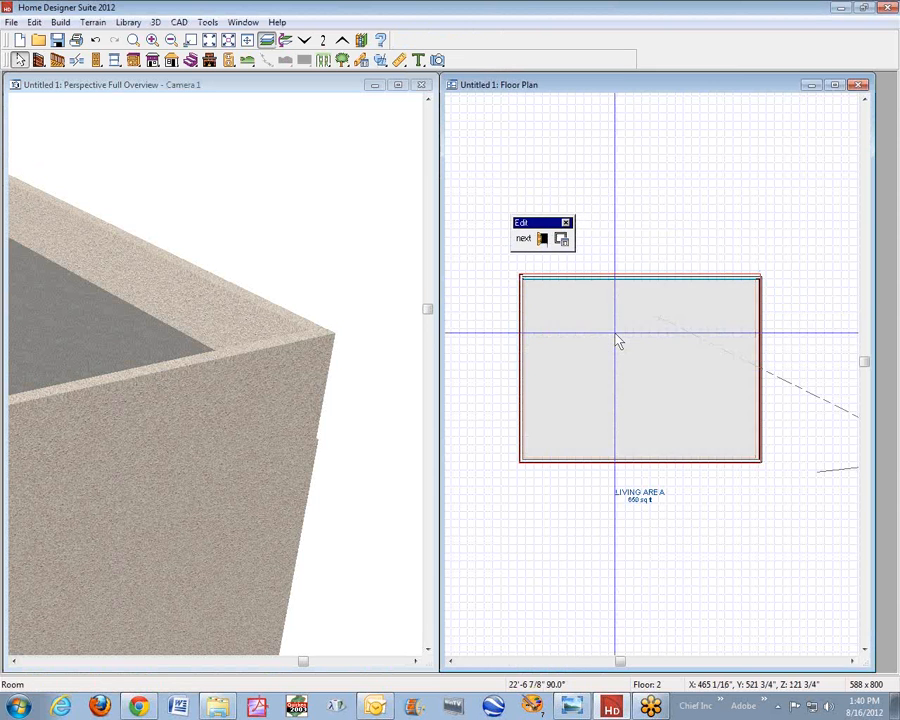
scroll(520, 276, up, 3)
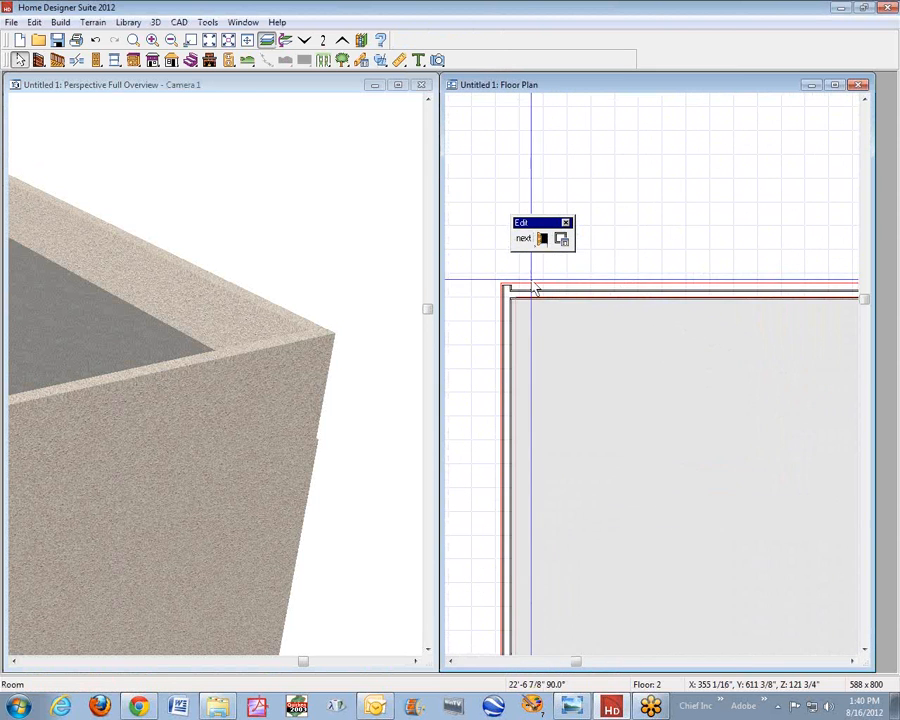
click(511, 308)
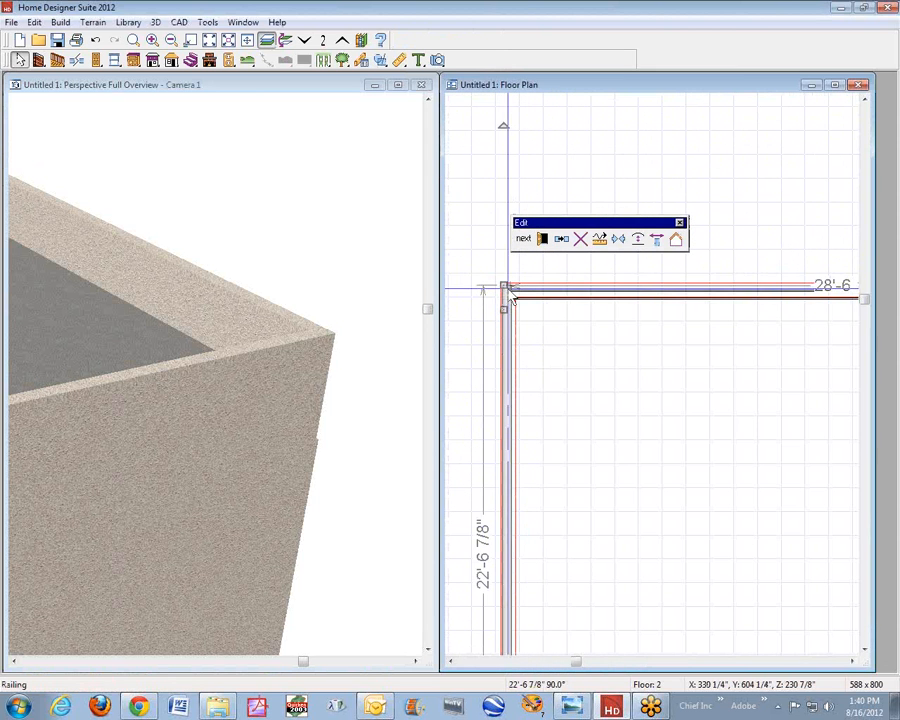
drag(510, 292, 505, 297)
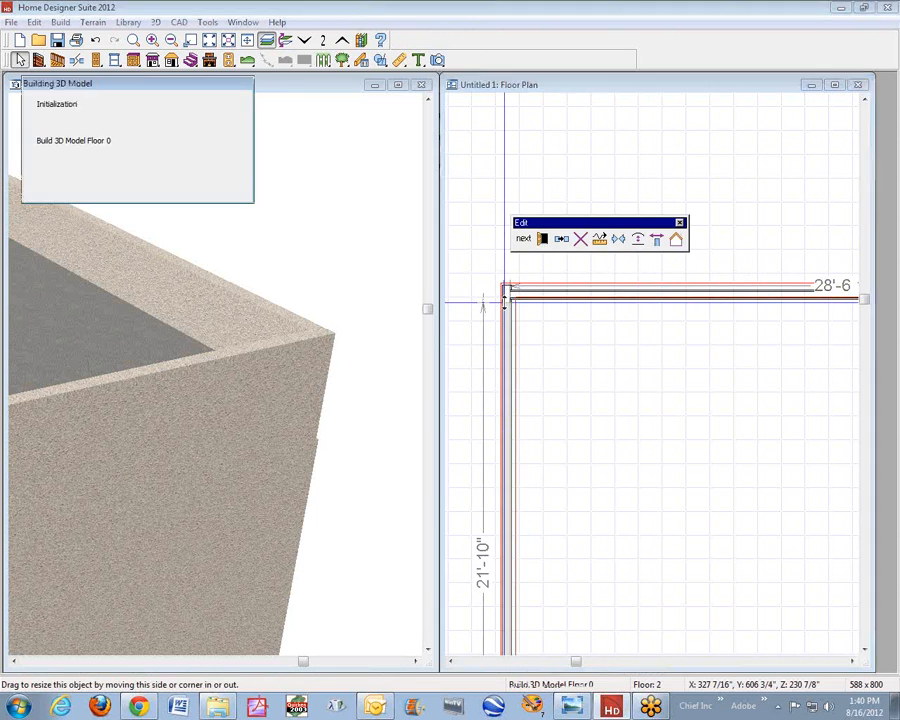
click(688, 181)
- Set the finished ceiling height of the second-floor room to 1"
click(228, 41)
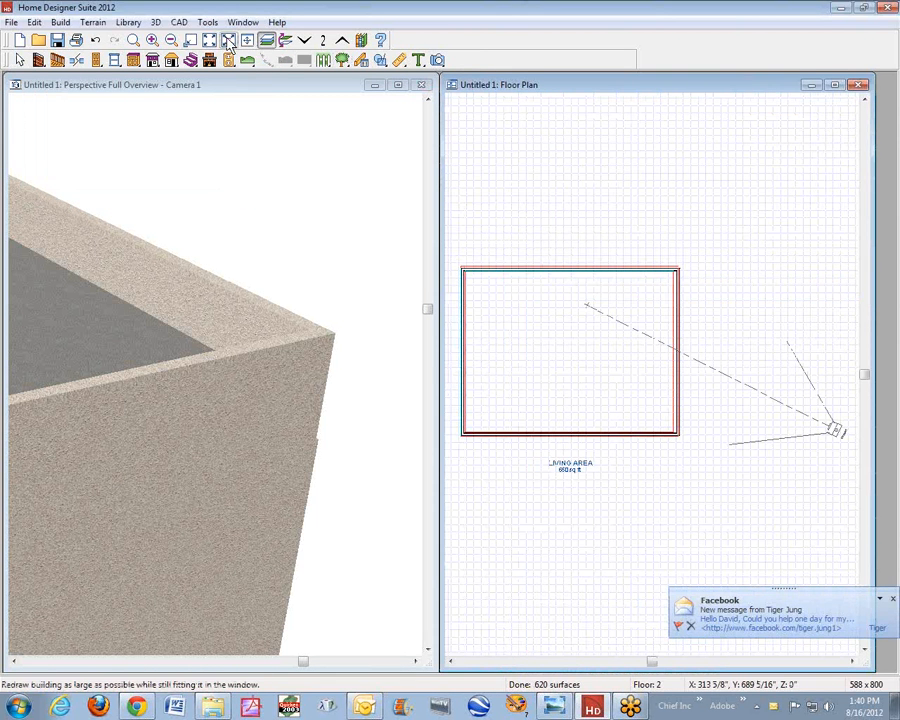
click(237, 217)
drag(237, 217, 87, 212)
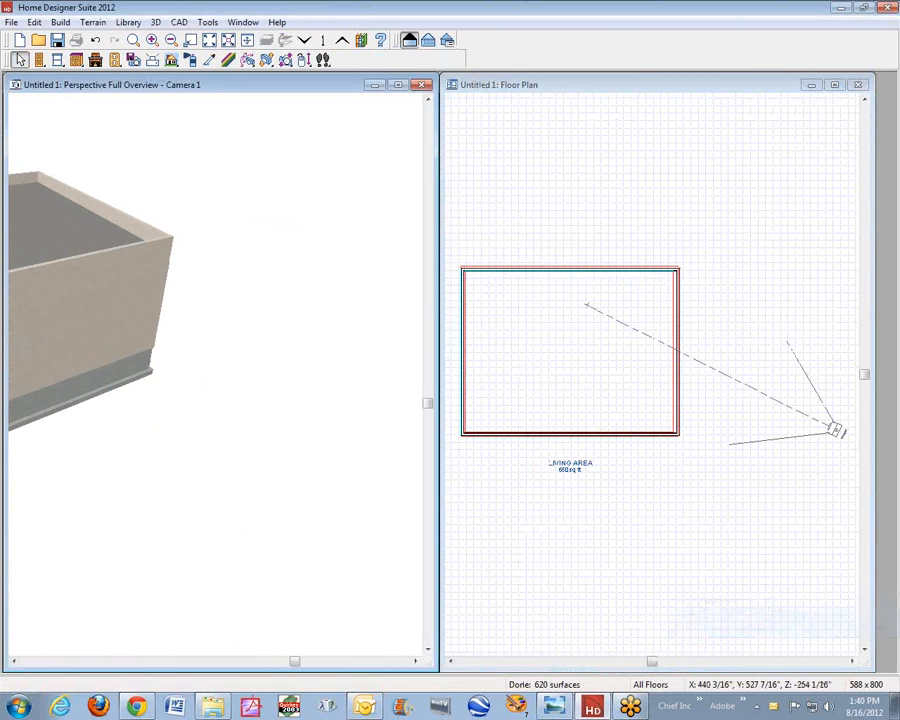
click(14, 661)
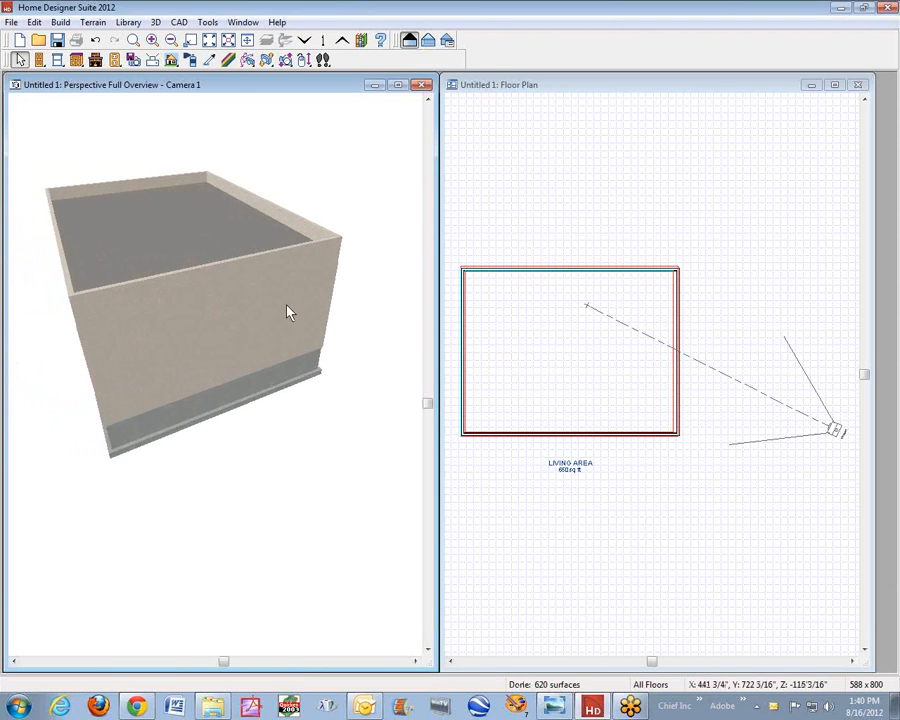
scroll(243, 266, up, 1)
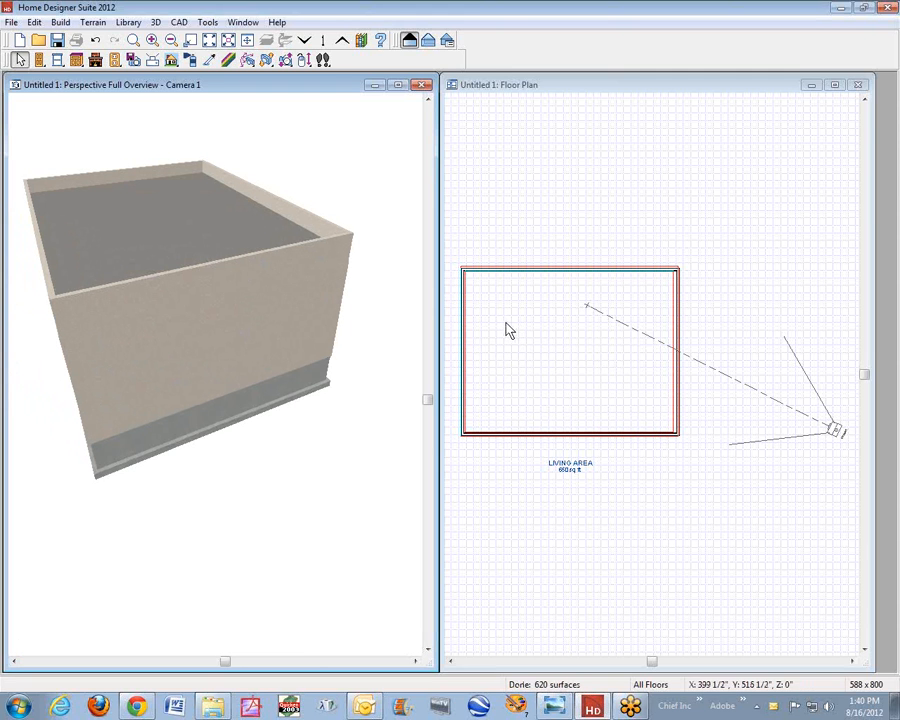
right_click(561, 317)
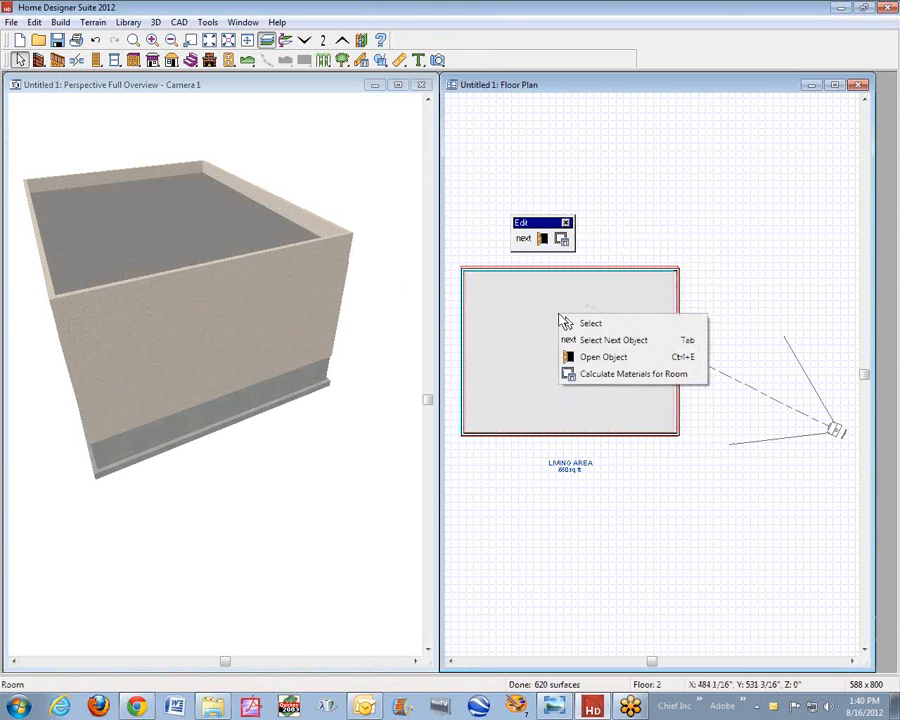
click(601, 358)
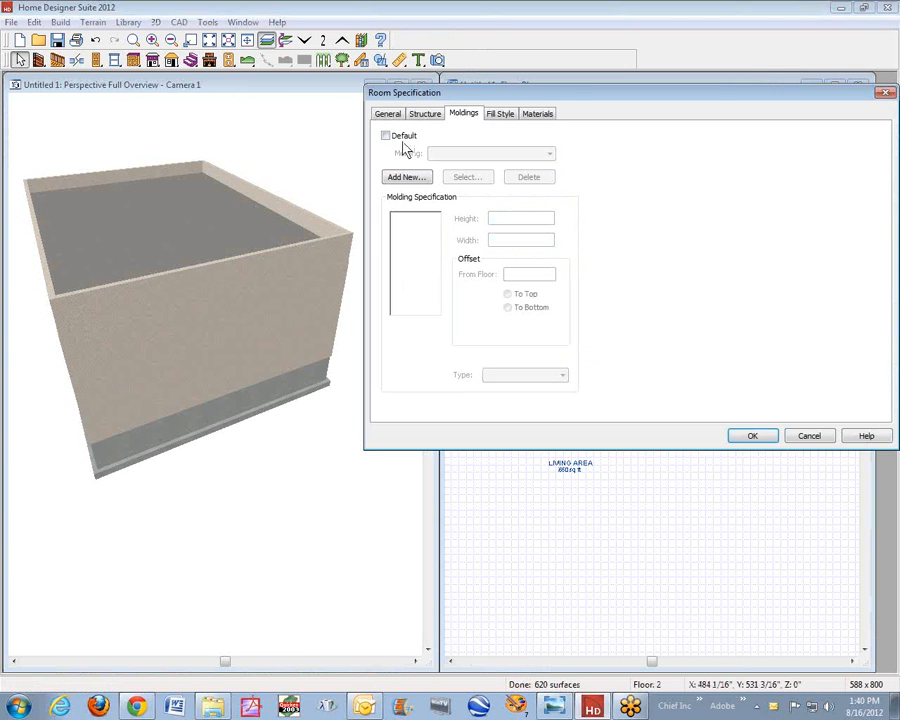
click(387, 114)
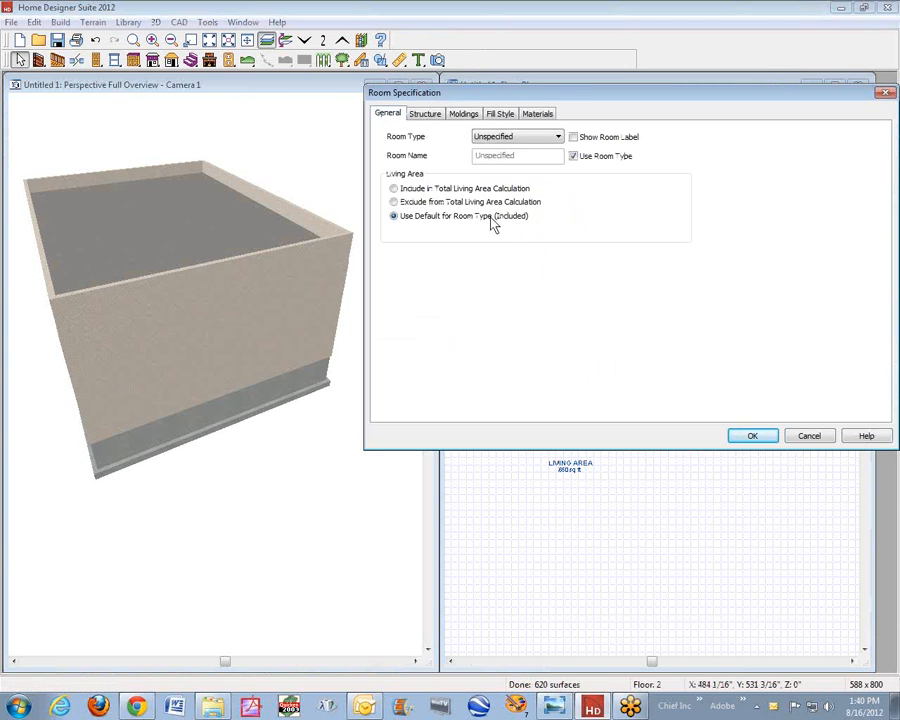
click(433, 115)
click(498, 281)
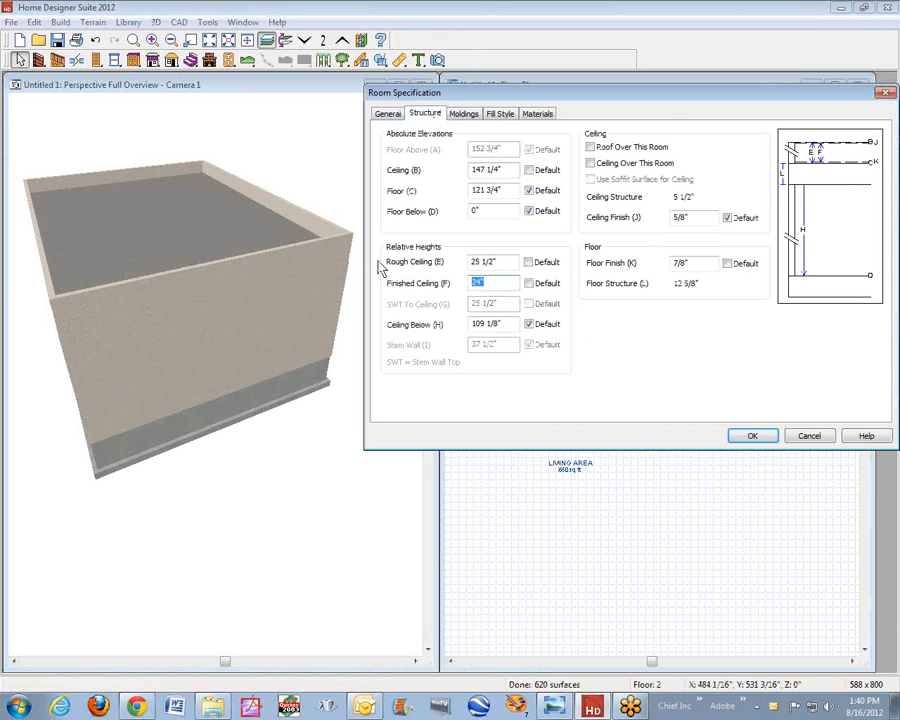
click(752, 437)
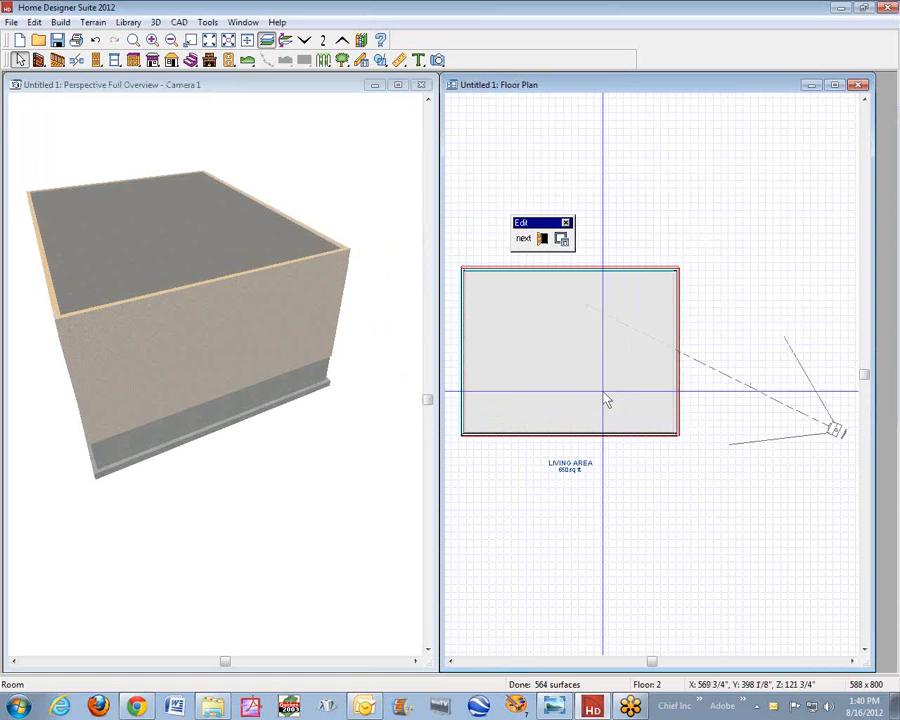
- Raise the finished ceiling height of the second-floor room to 2"
right_click(519, 316)
click(580, 358)
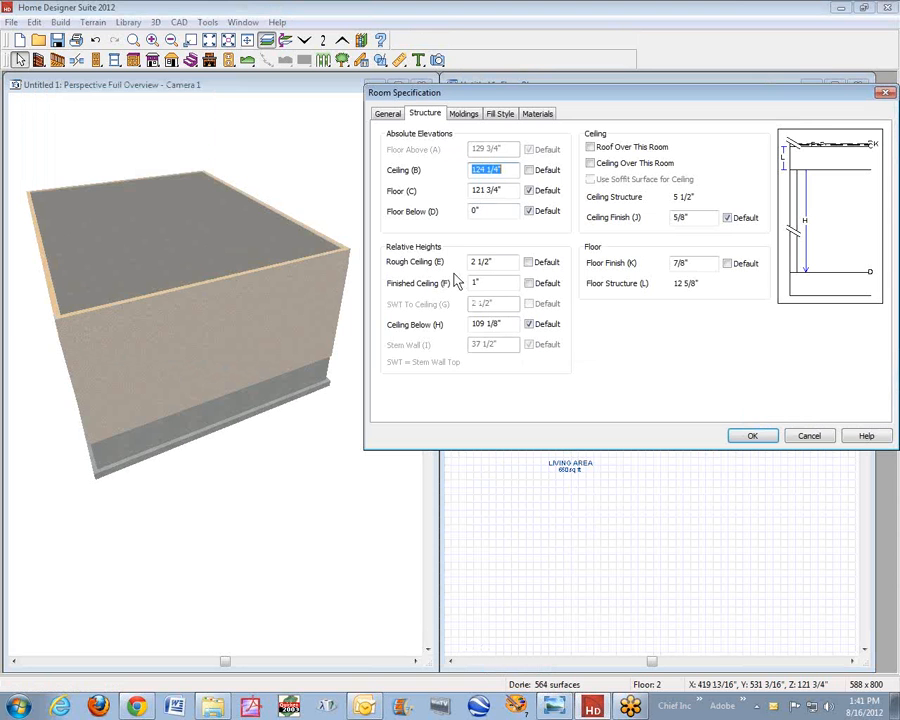
double_click(503, 281)
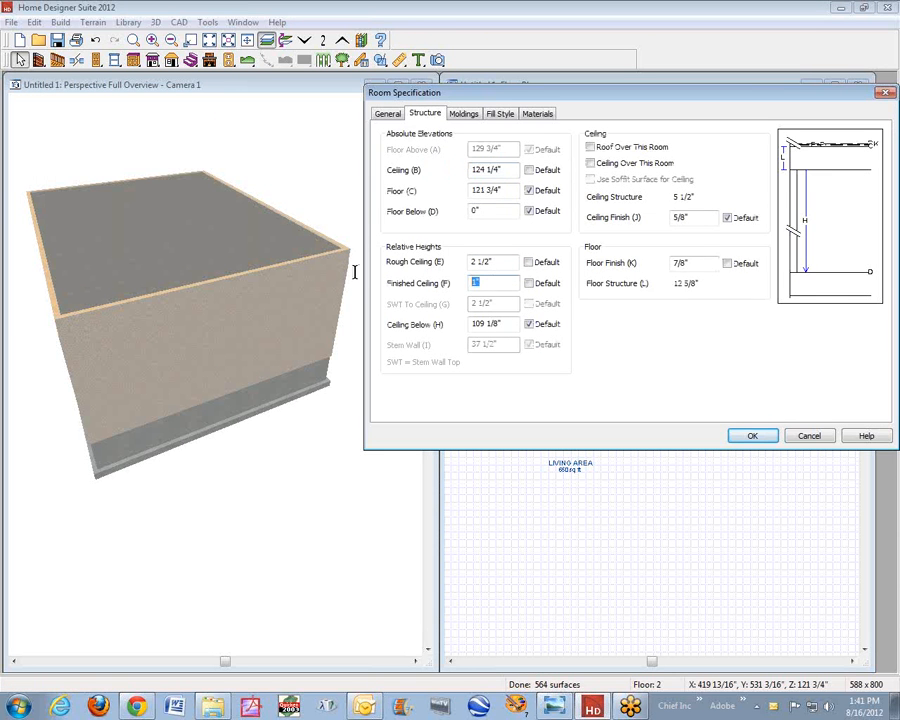
click(745, 437)
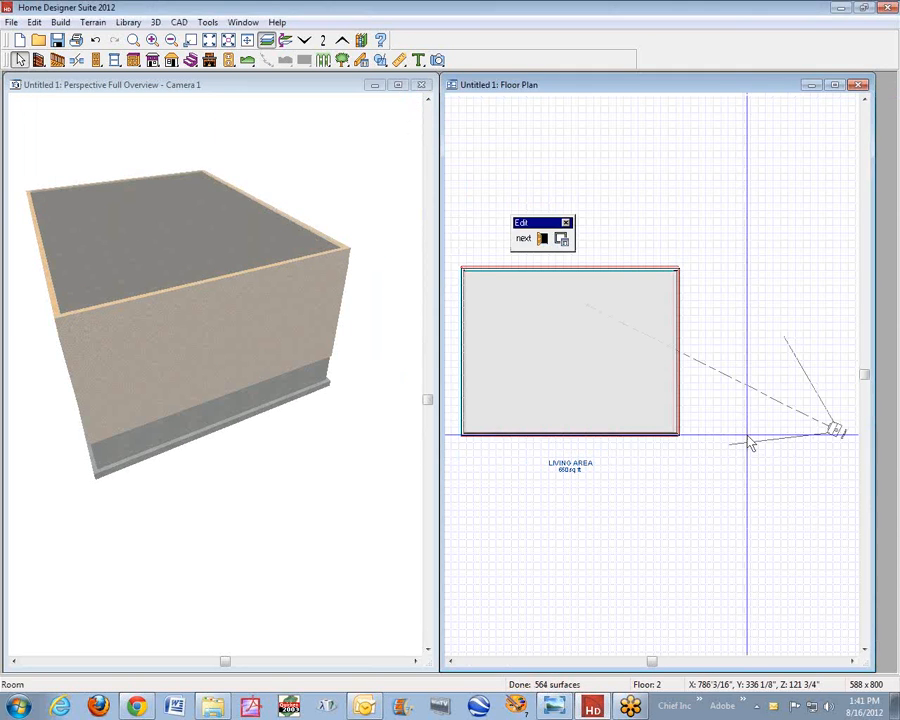
- Examine the roof edge in the 3D view and check the left railing's type and height without changing them
scroll(307, 261, up, 6)
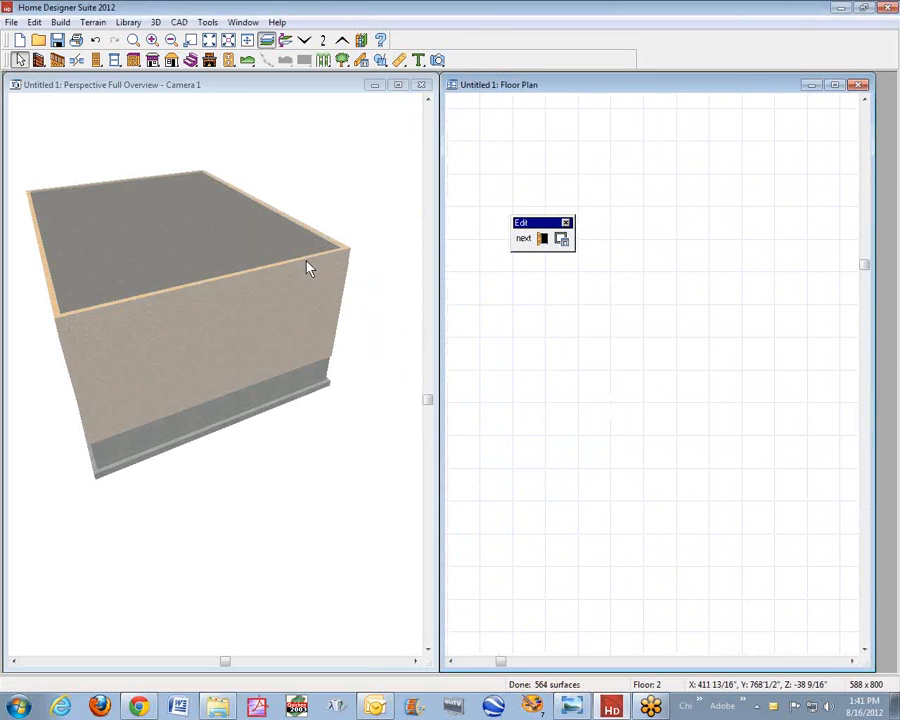
scroll(307, 261, down, 3)
scroll(307, 261, down, 3)
click(312, 253)
scroll(313, 254, up, 4)
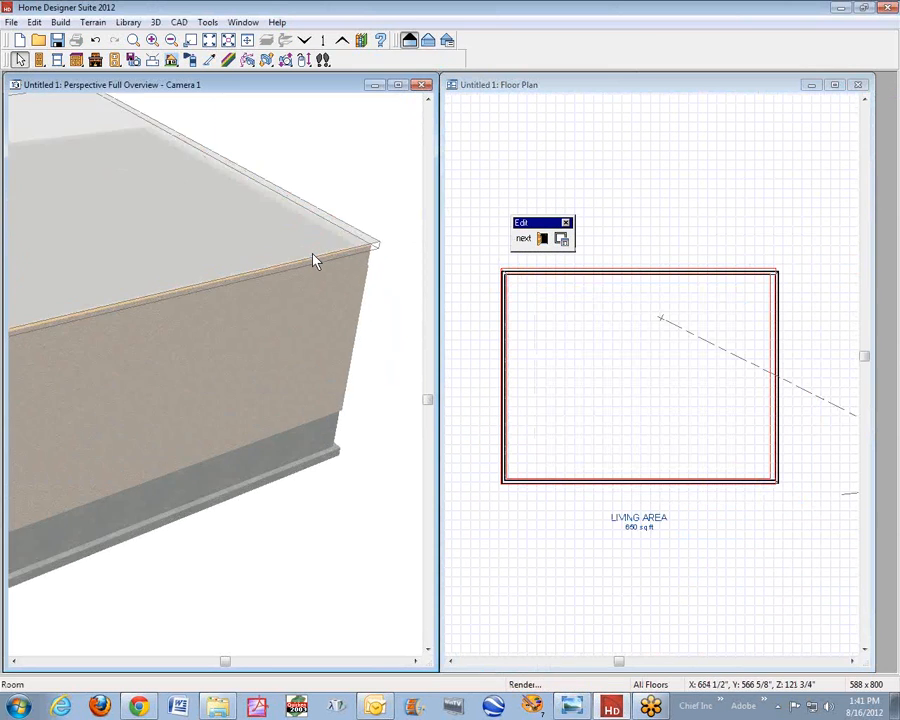
scroll(323, 263, up, 2)
key(space)
scroll(350, 253, down, 4)
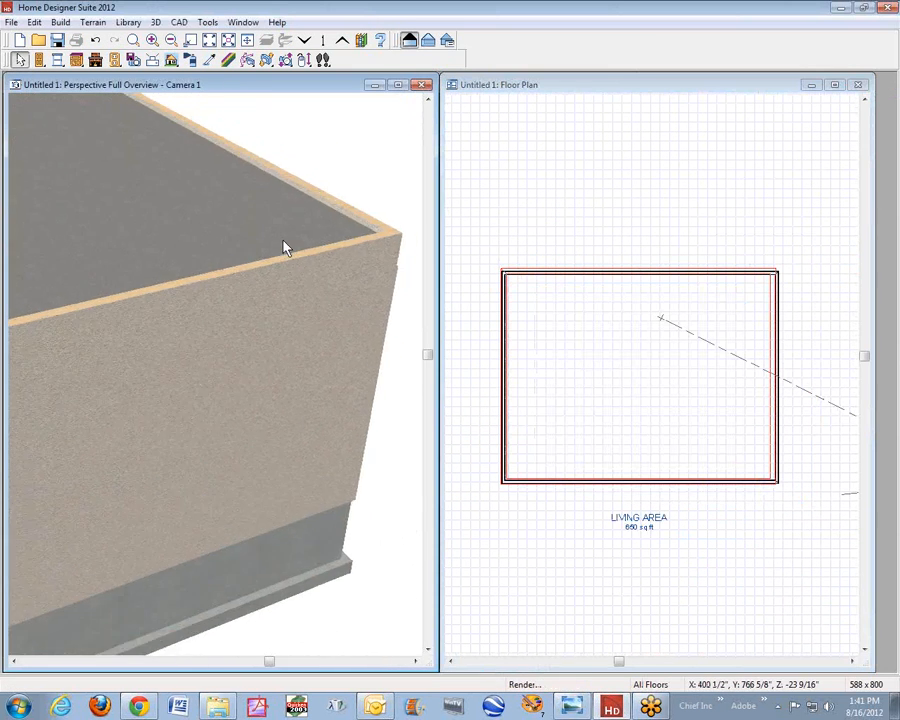
double_click(505, 377)
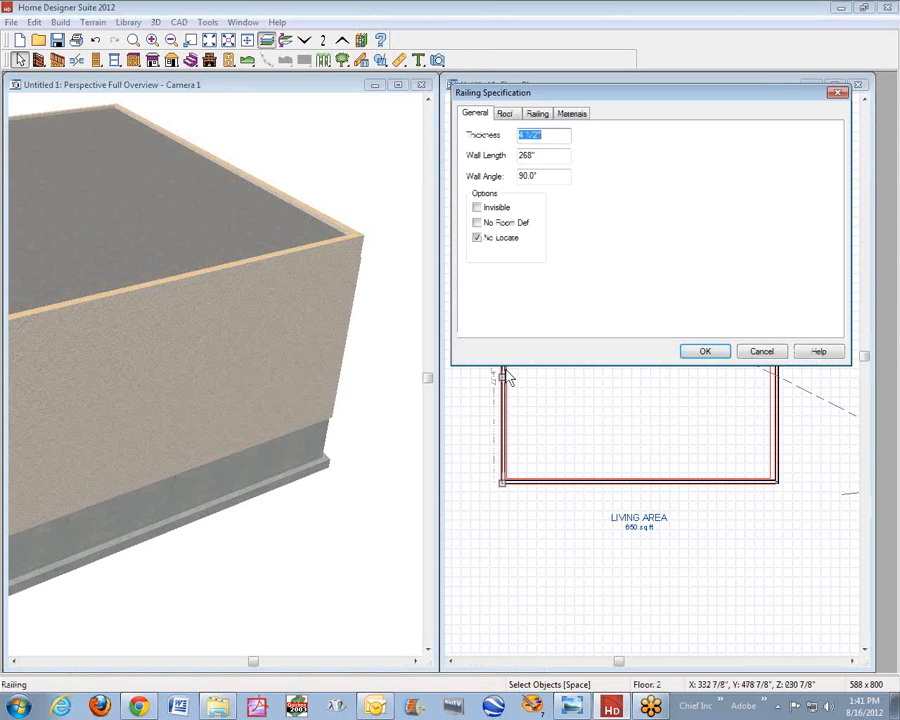
click(543, 115)
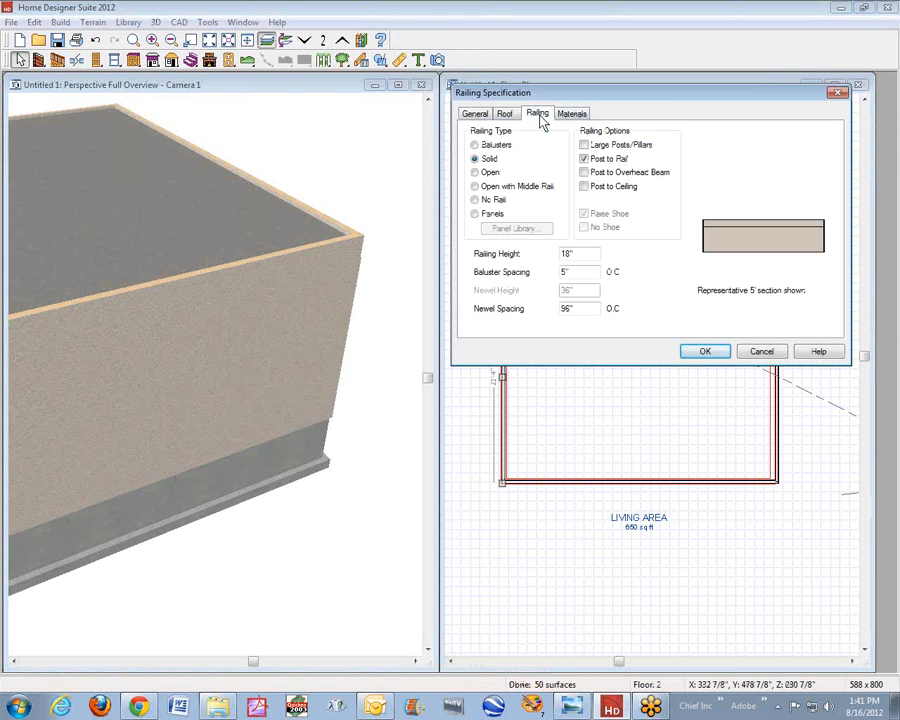
click(761, 352)
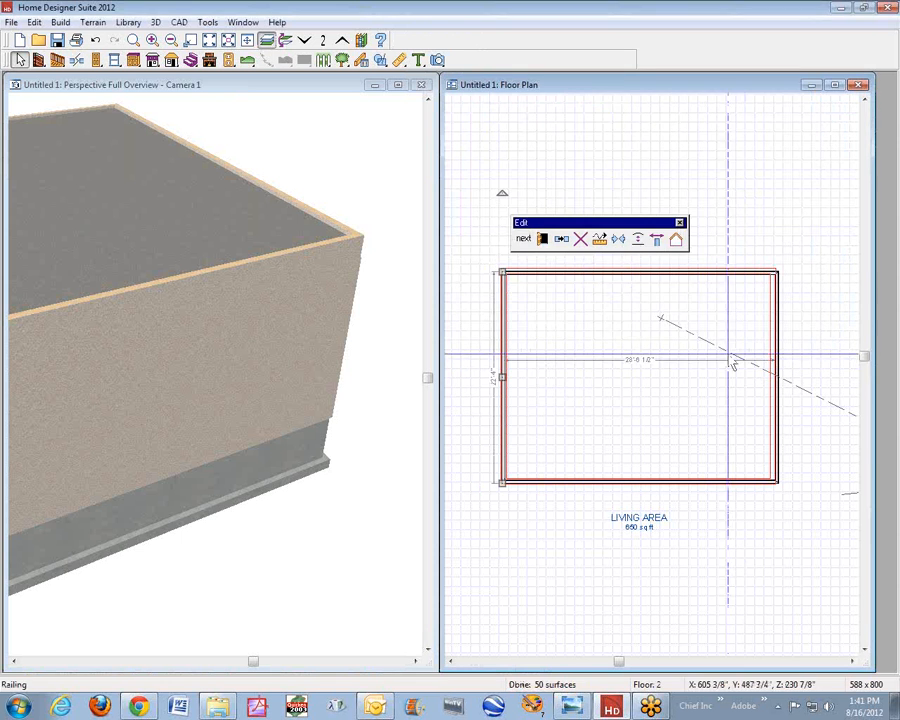
key(Escape)
- Set the second-floor room's finished ceiling height to 4"
right_click(612, 334)
click(541, 240)
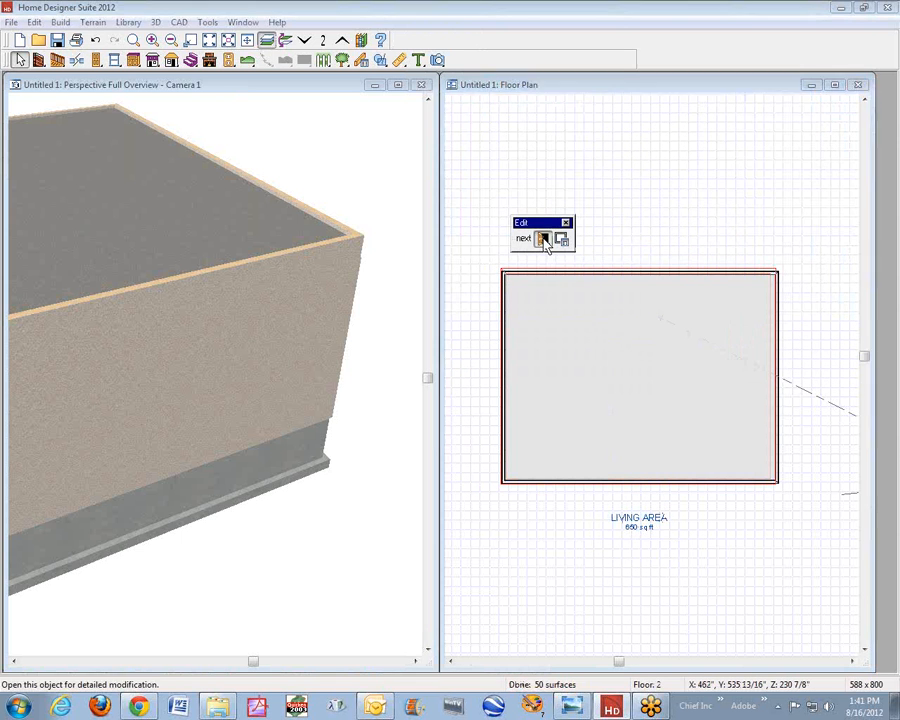
double_click(510, 280)
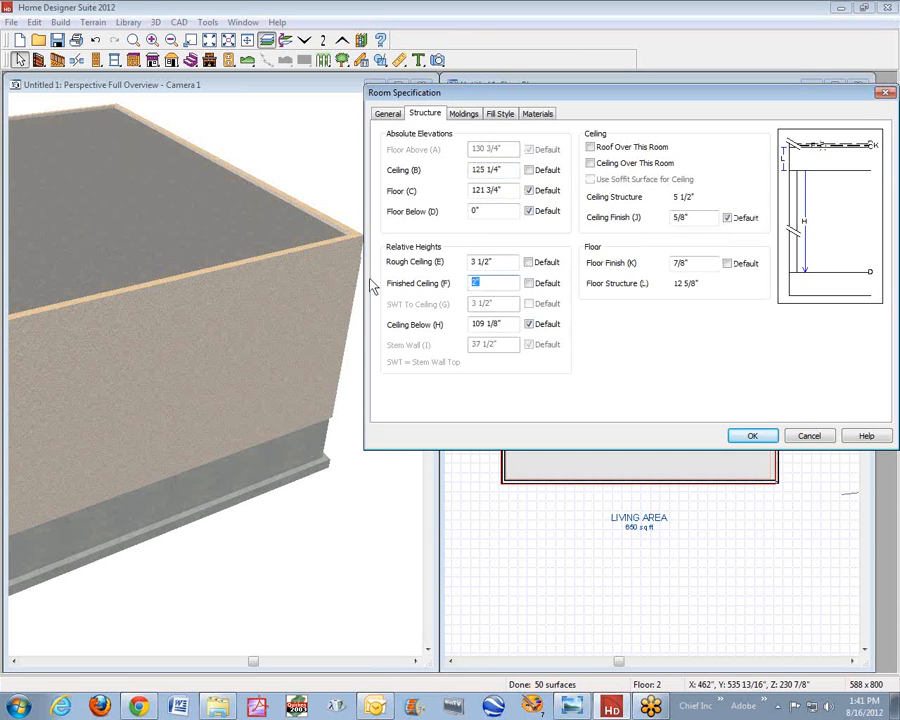
text(4)
click(752, 437)
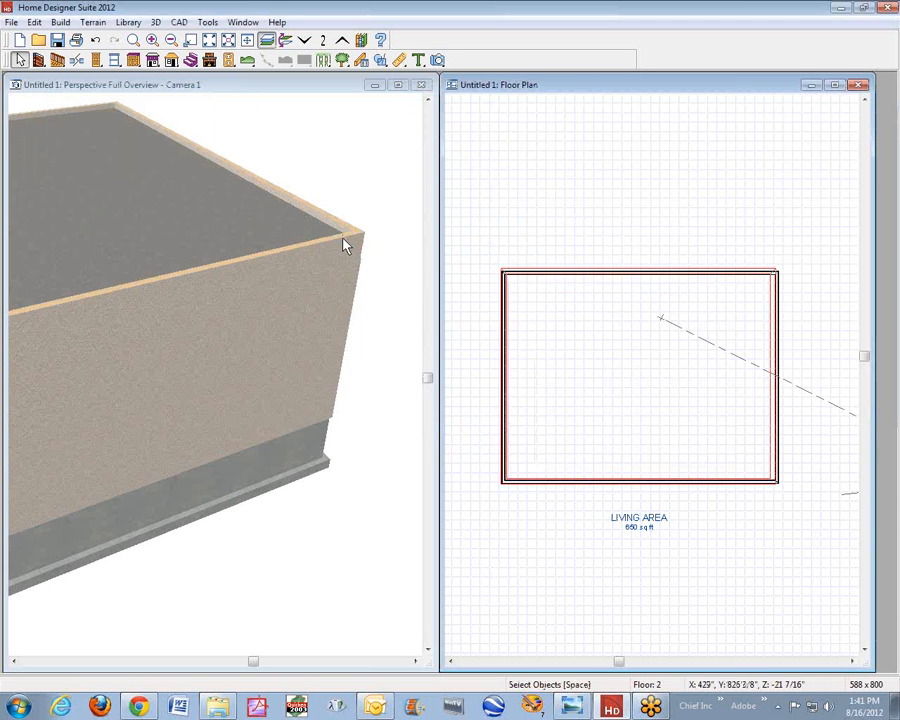
- Increase the second-floor room's finished ceiling height to 8" and inspect the parapet in the 3D view
scroll(343, 239, up, 8)
scroll(343, 239, down, 5)
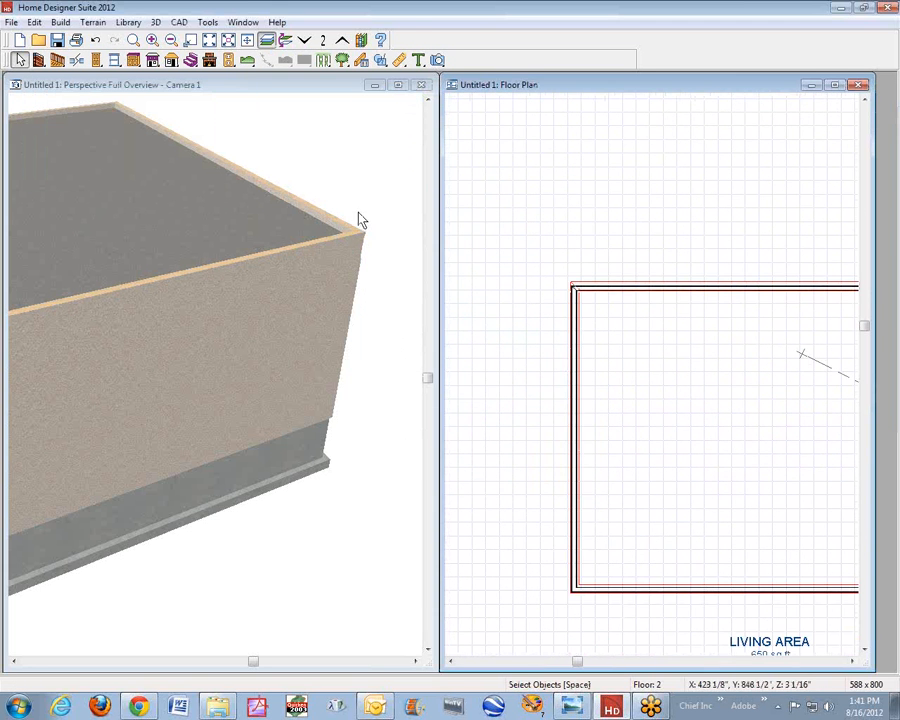
click(361, 216)
scroll(324, 232, up, 4)
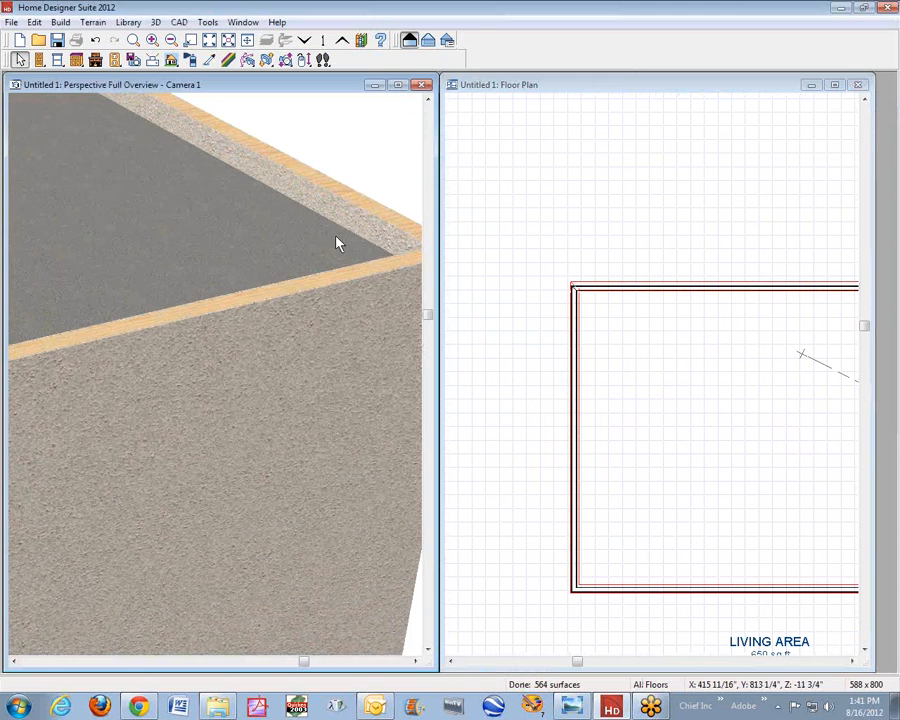
scroll(337, 243, down, 6)
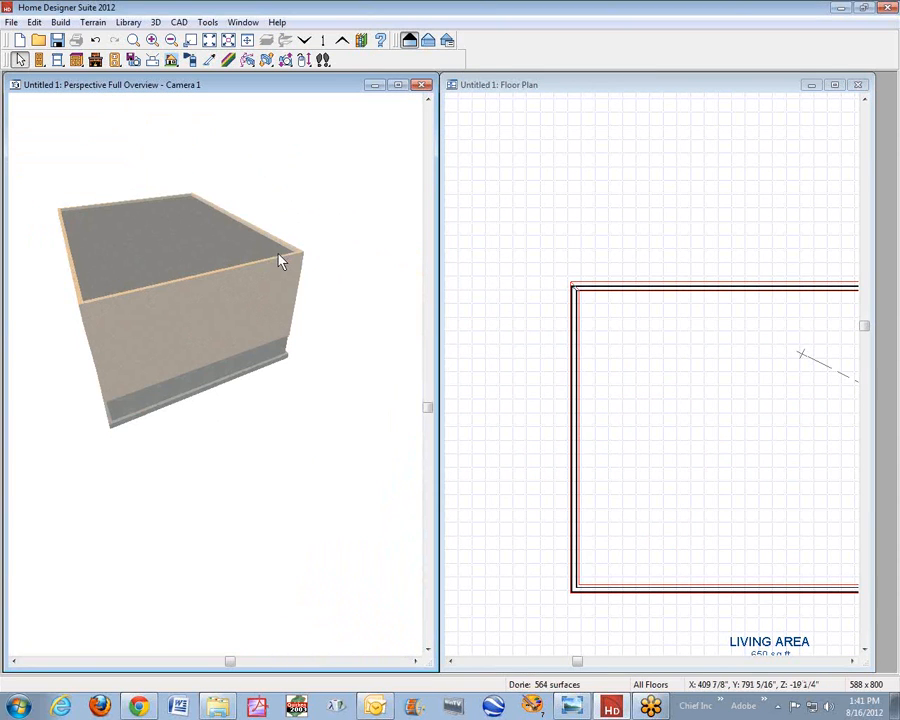
click(657, 368)
right_click(663, 368)
click(700, 405)
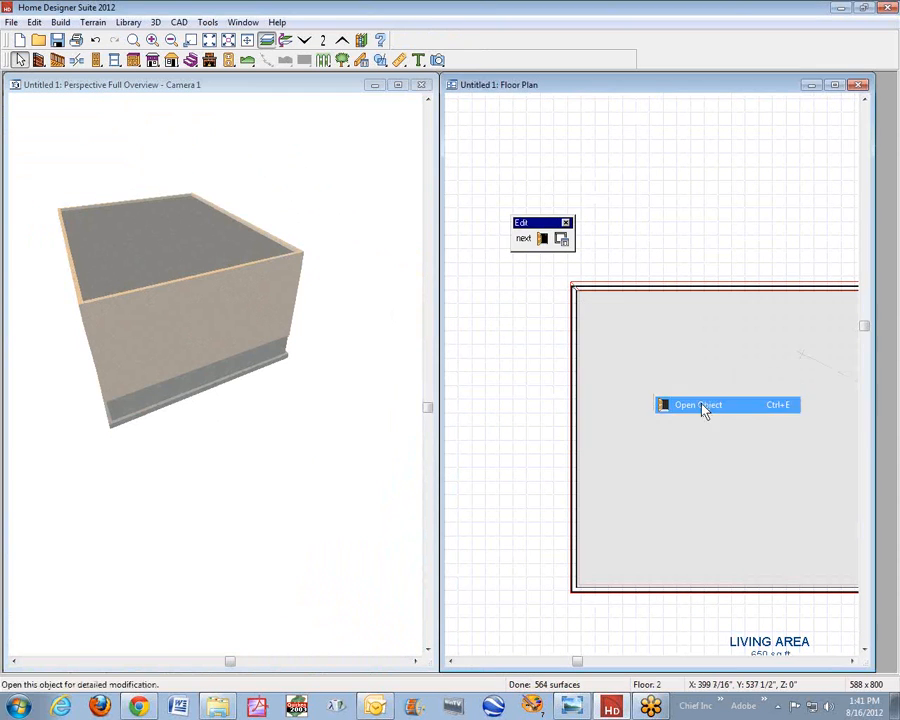
click(474, 285)
text(8)
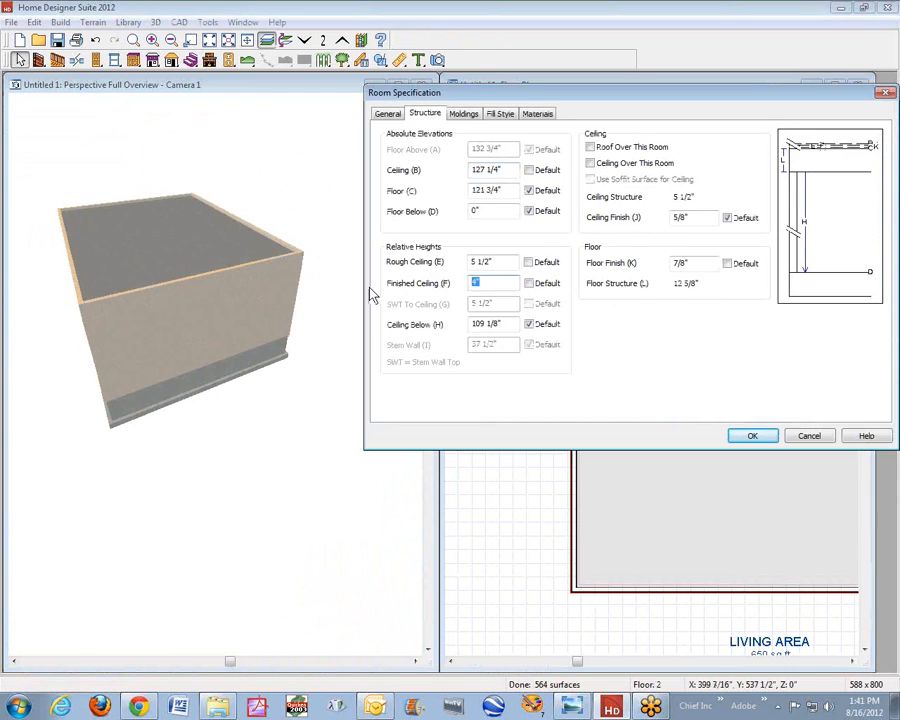
click(750, 436)
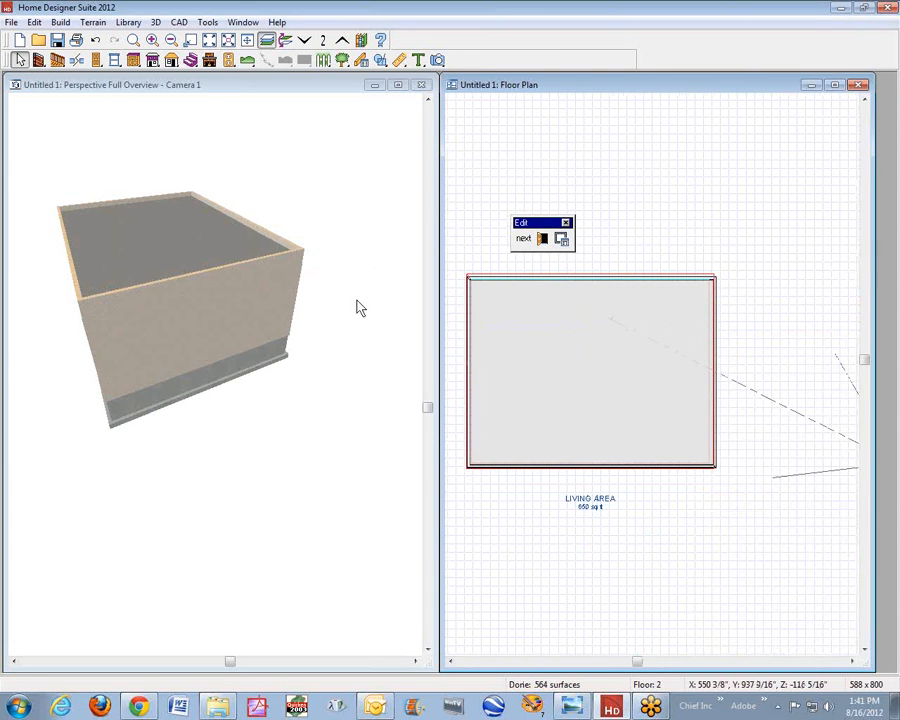
click(358, 287)
scroll(260, 260, up, 5)
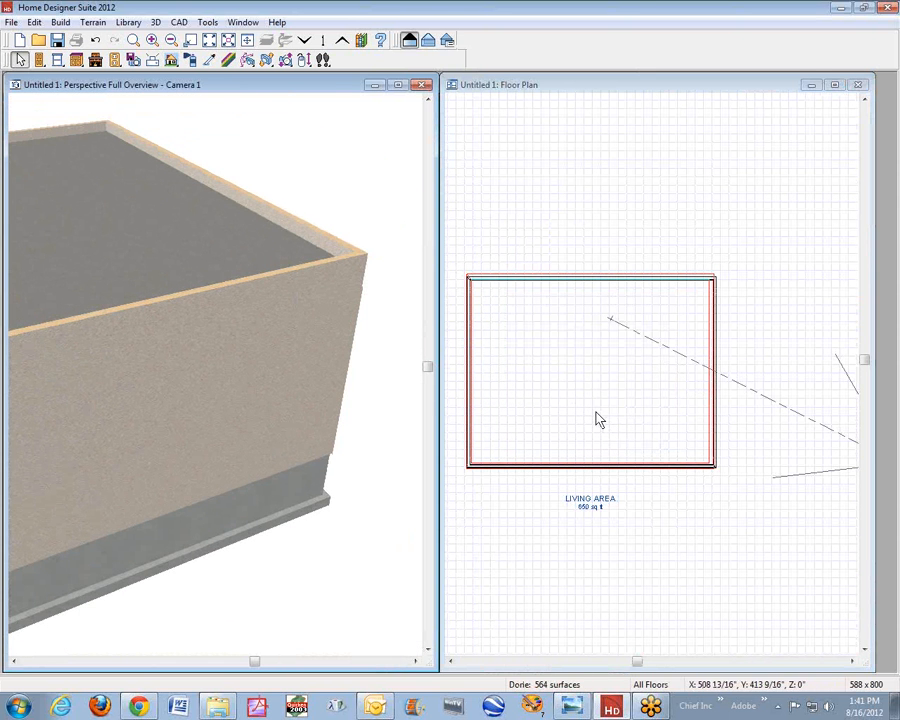
- Check the right railing's type, height and rail material in its specification, then inspect the parapet's top edge in 3D
right_click(714, 416)
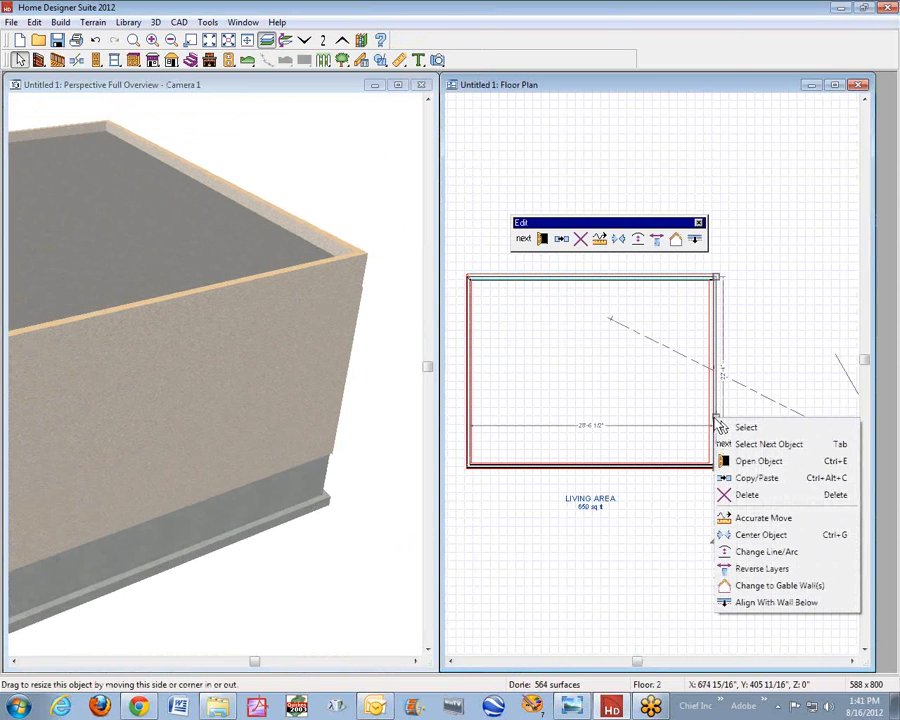
click(790, 462)
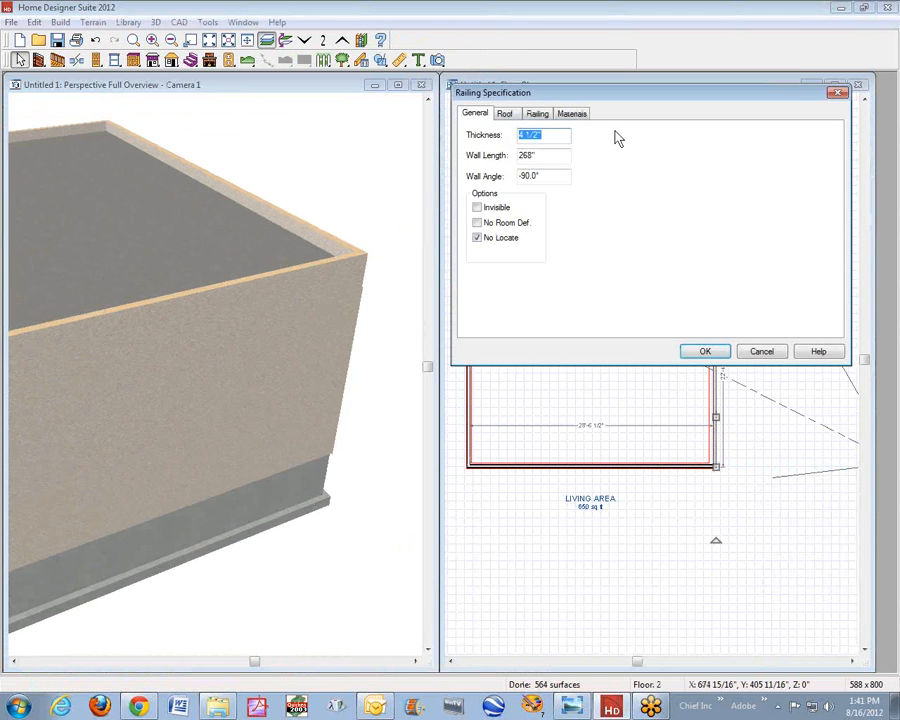
click(537, 114)
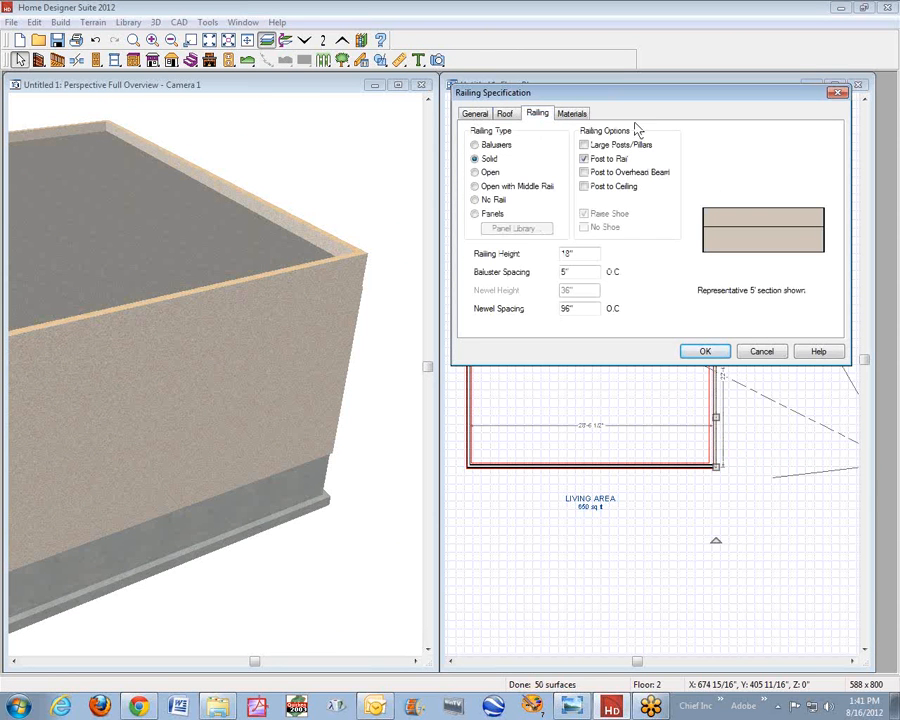
click(572, 114)
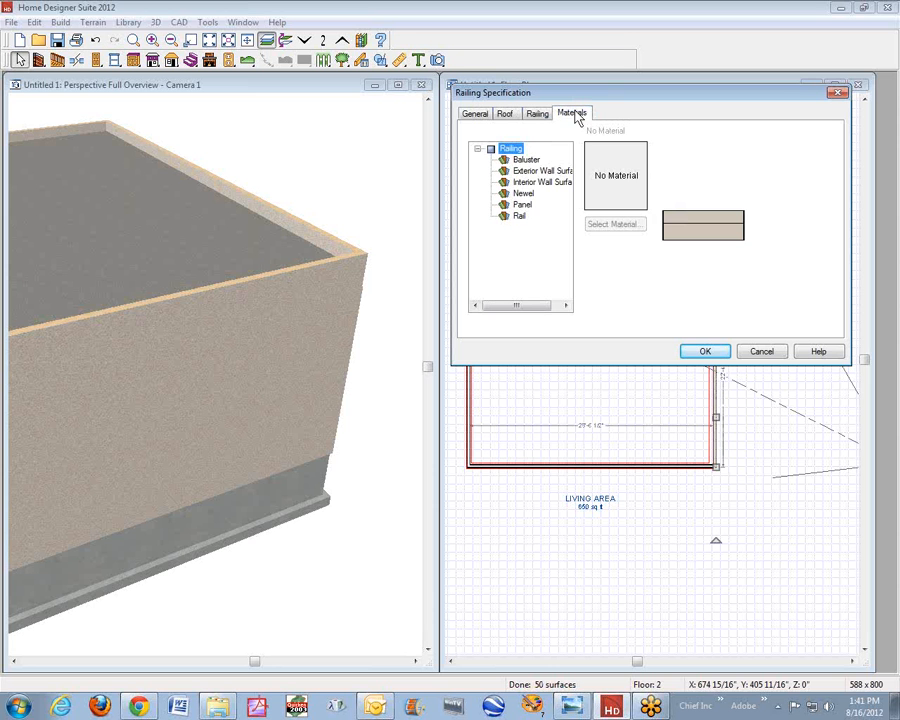
click(519, 216)
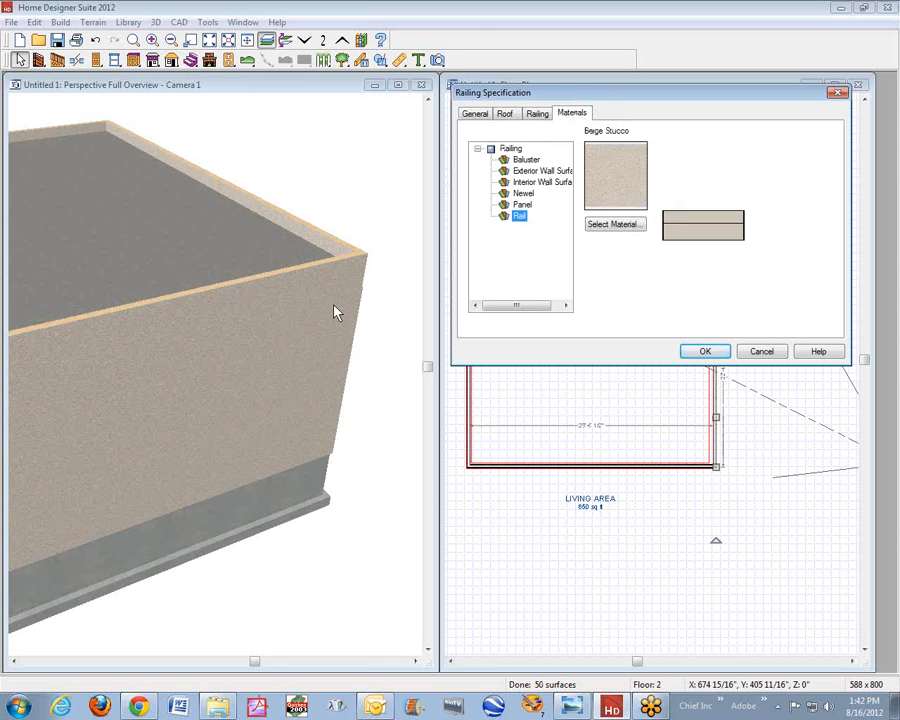
click(704, 354)
click(377, 202)
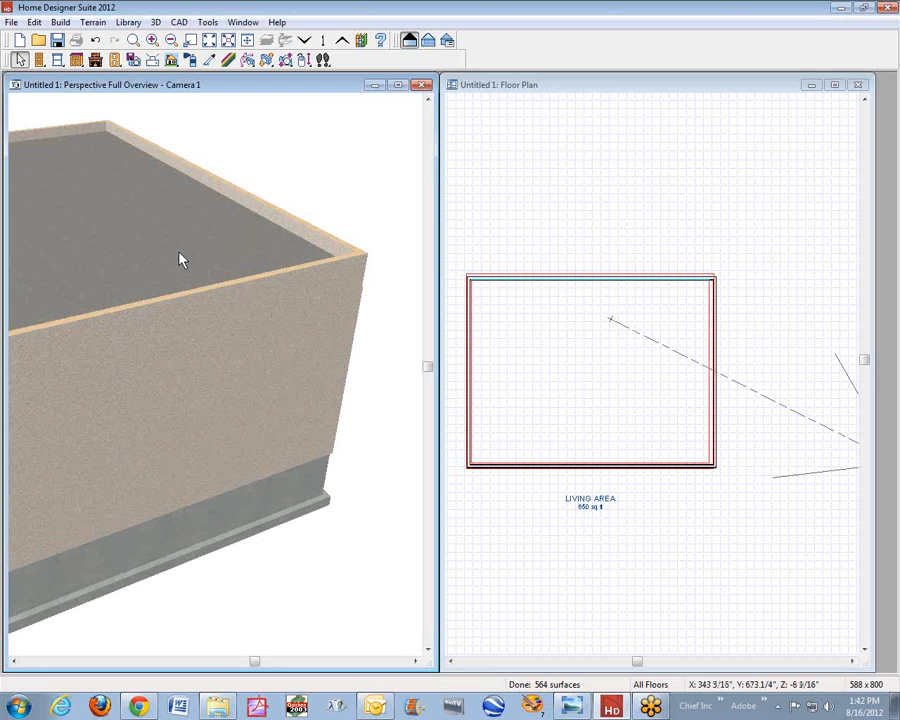
scroll(172, 250, down, 2)
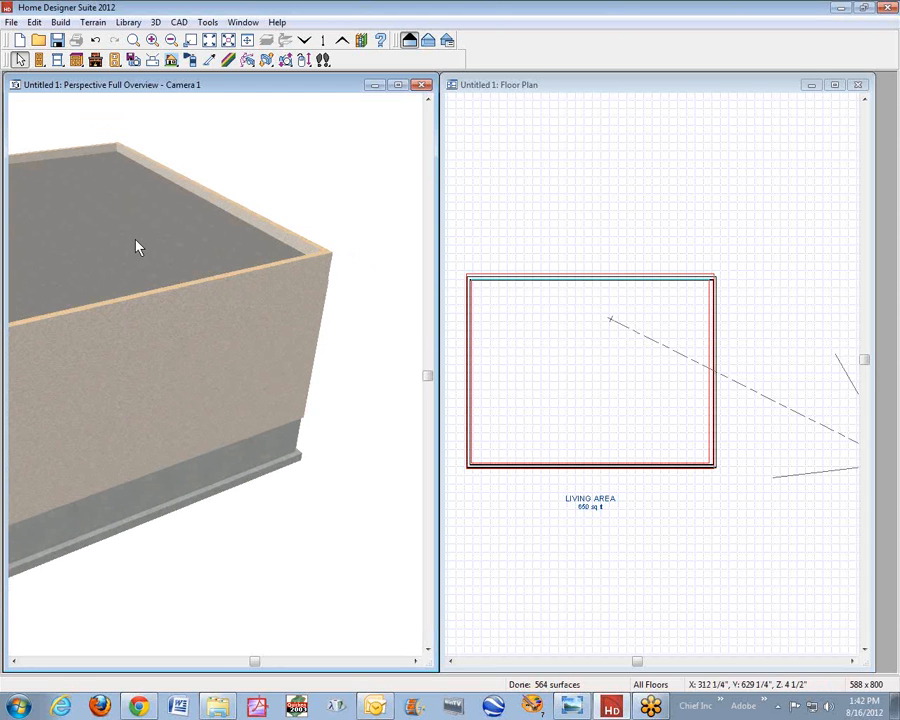